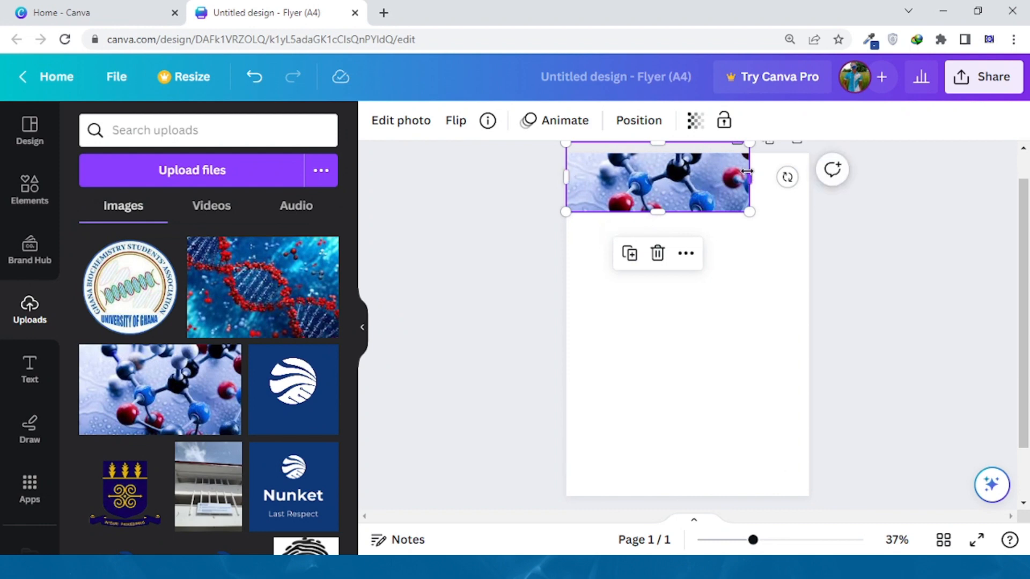
Widen the molecule header photo so it spans past both sides of the page
{"action": "left_click_drag", "start_coordinate": [749, 177], "coordinate": [815, 177]}
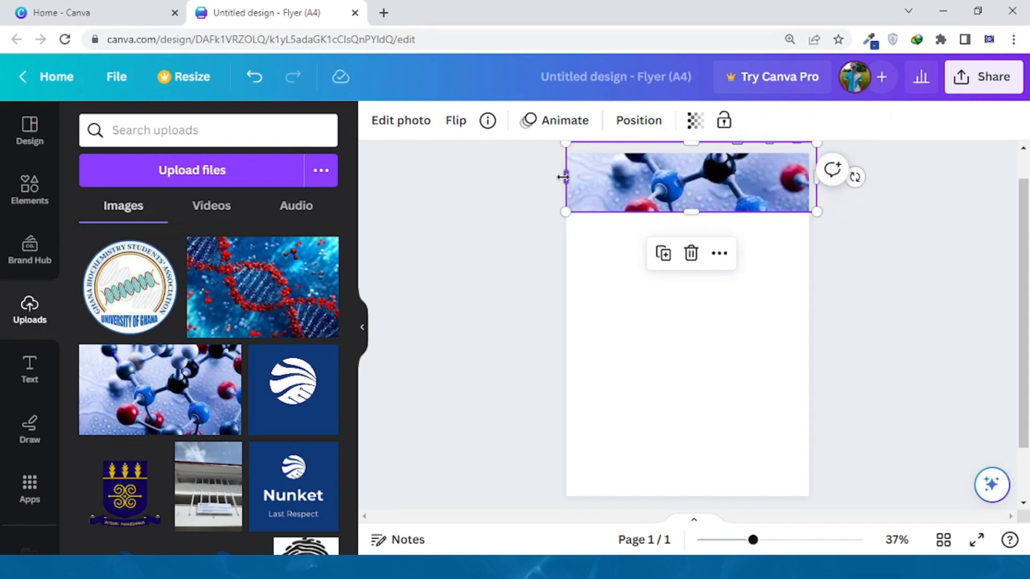
{"action": "left_click_drag", "start_coordinate": [563, 177], "coordinate": [558, 177]}
{"action": "left_click", "coordinate": [632, 303]}
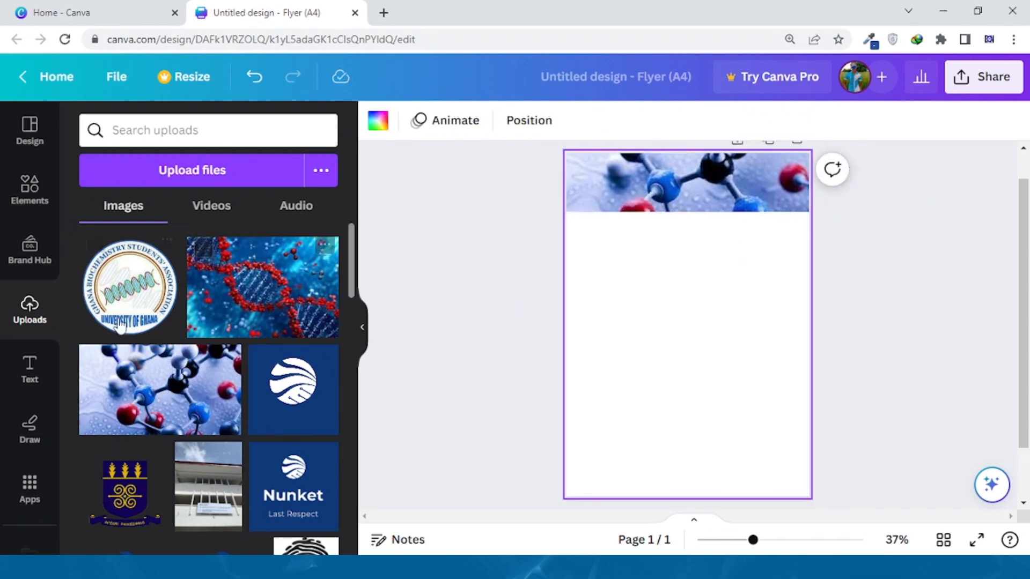
Add a circle shape and stretch it horizontally into an ellipse wider than the page
{"action": "left_click", "coordinate": [28, 193]}
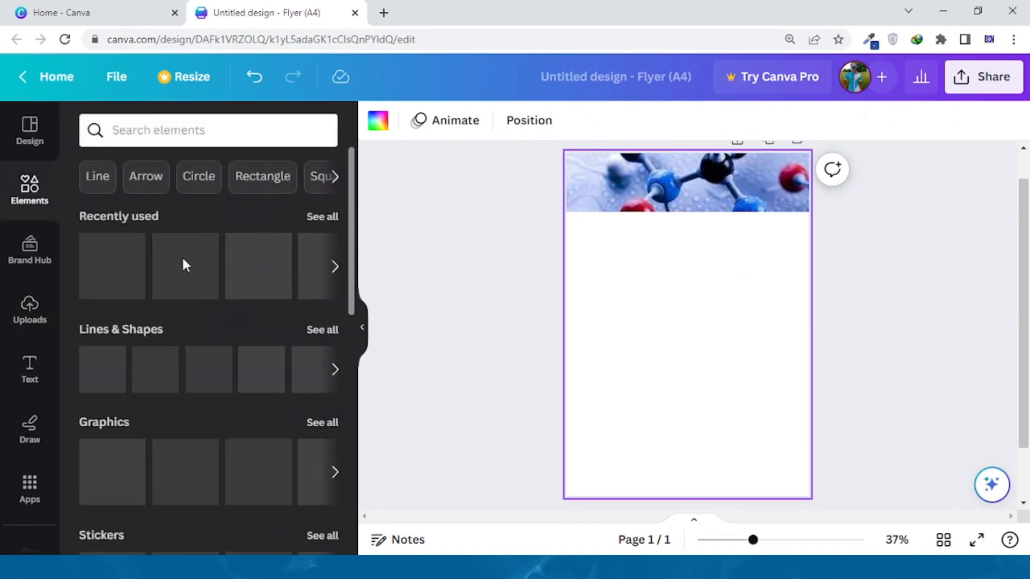
{"action": "key", "text": "c"}
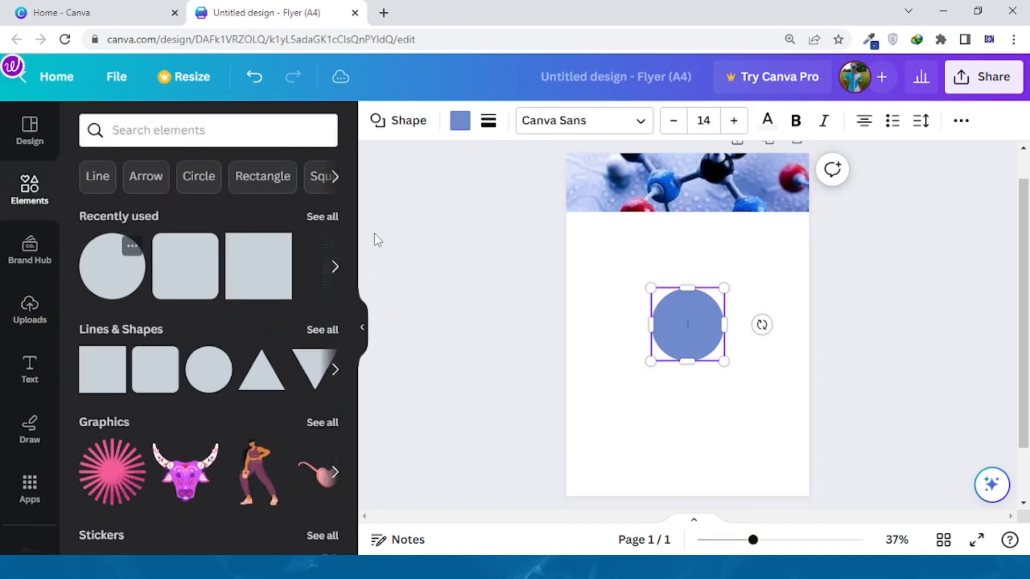
{"action": "left_click_drag", "start_coordinate": [651, 323], "coordinate": [543, 322]}
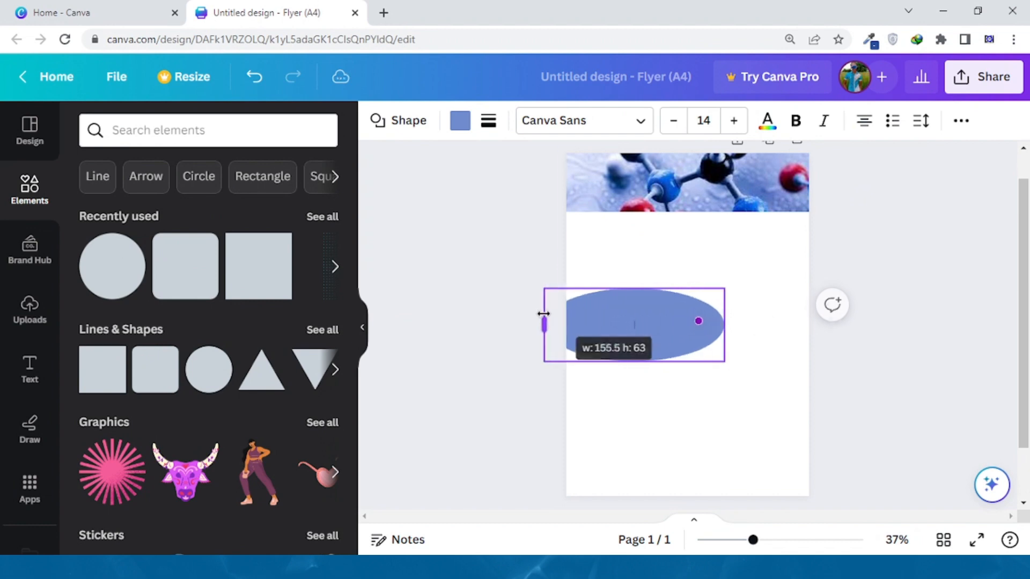
{"action": "left_click_drag", "start_coordinate": [725, 324], "coordinate": [846, 324]}
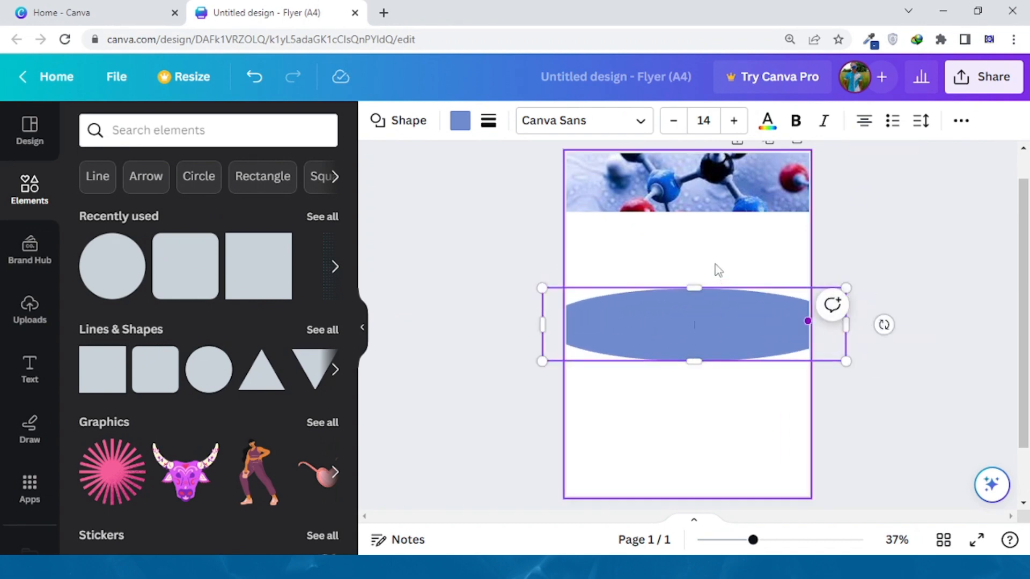
Move the ellipse over the header photo's lower edge, widen it further on both sides and centre it horizontally
{"action": "left_click_drag", "start_coordinate": [713, 315], "coordinate": [700, 226]}
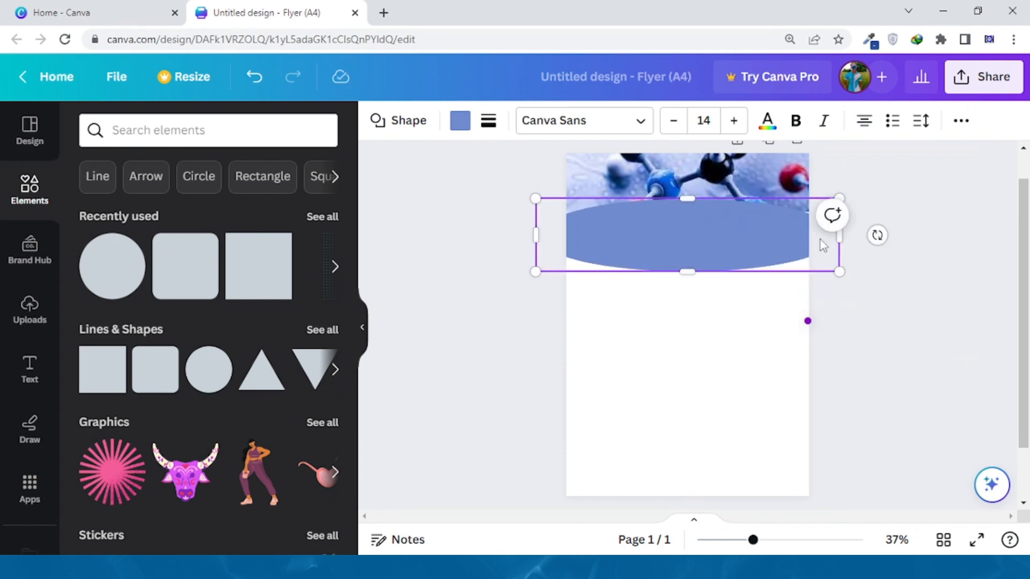
{"action": "left_click_drag", "start_coordinate": [836, 234], "coordinate": [903, 234]}
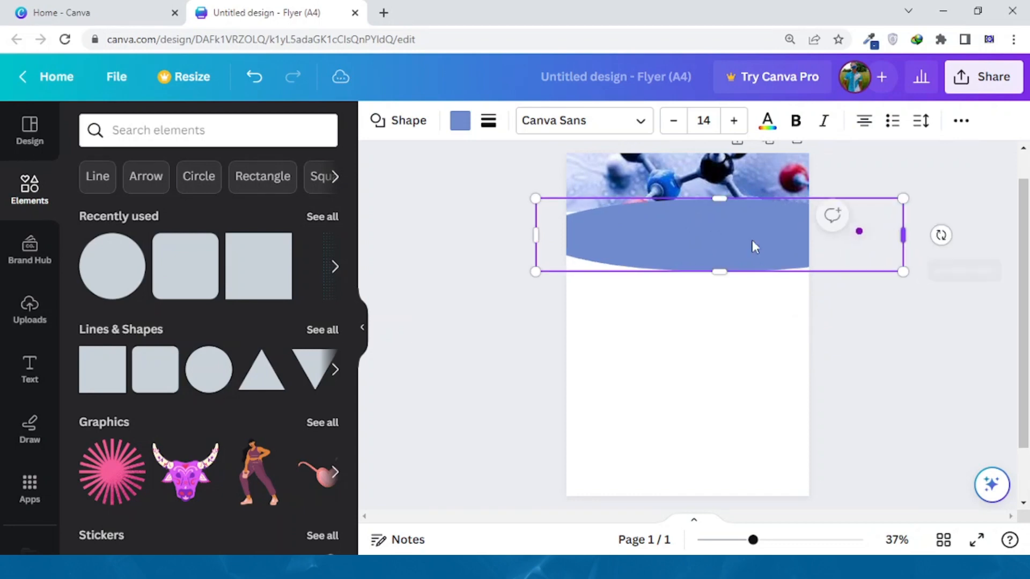
{"action": "left_click_drag", "start_coordinate": [535, 235], "coordinate": [477, 230]}
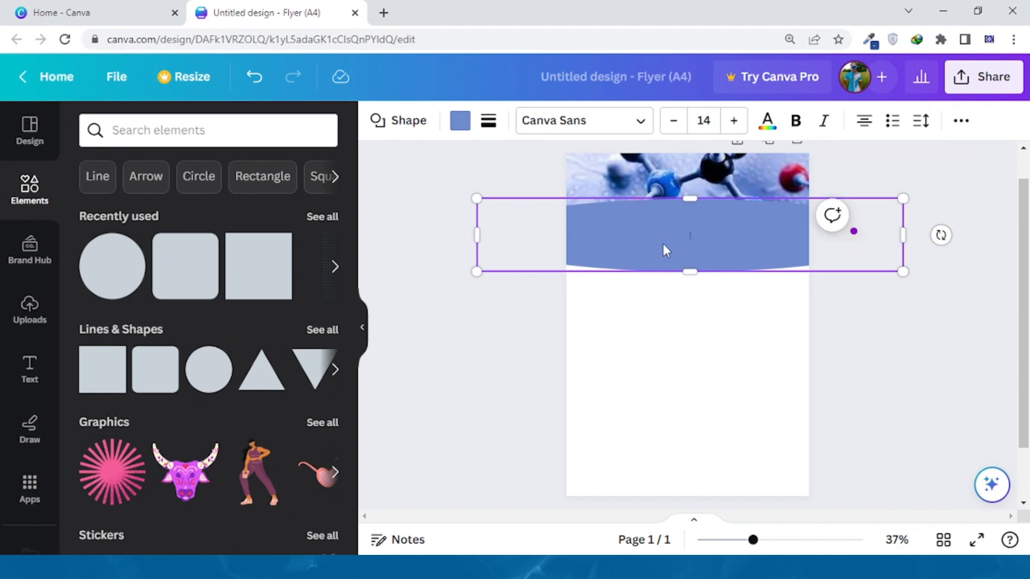
{"action": "left_click", "coordinate": [685, 292]}
{"action": "left_click", "coordinate": [700, 230]}
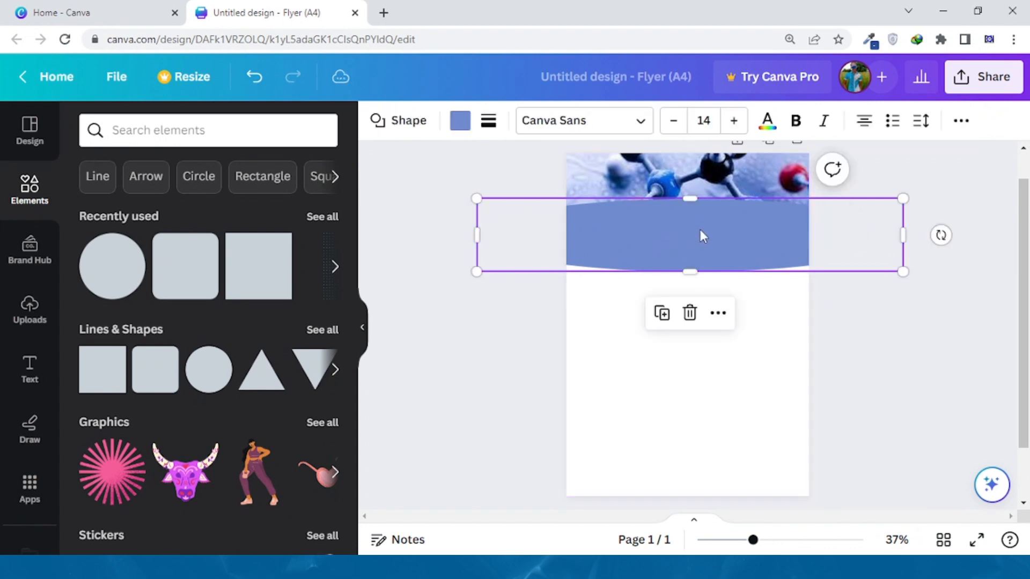
{"action": "left_click_drag", "start_coordinate": [700, 229], "coordinate": [696, 228]}
{"action": "left_click", "coordinate": [524, 341]}
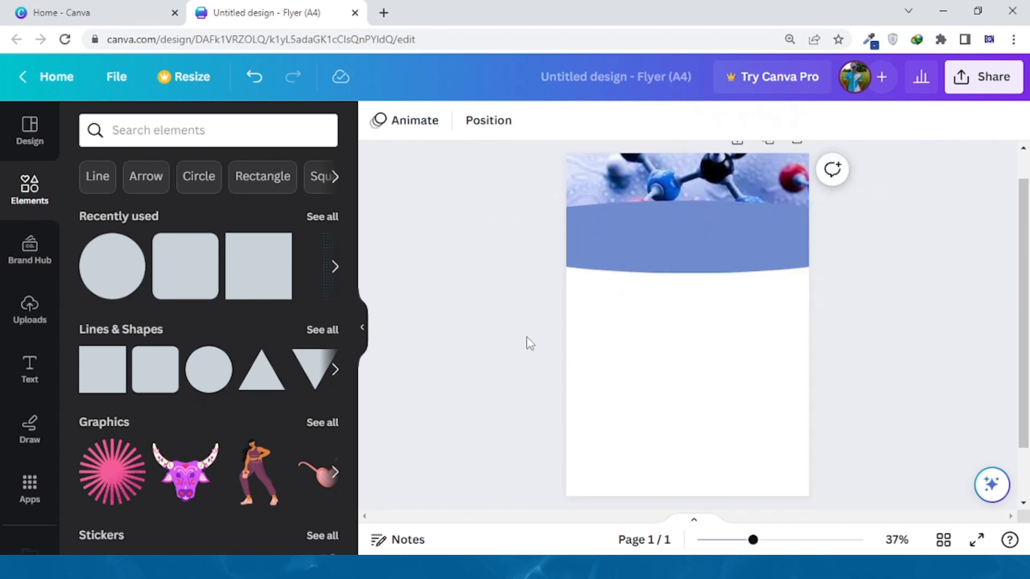
Fill the wide ellipse with white to give the header photo a curved lower edge
{"action": "left_click", "coordinate": [641, 240]}
{"action": "left_click", "coordinate": [460, 122]}
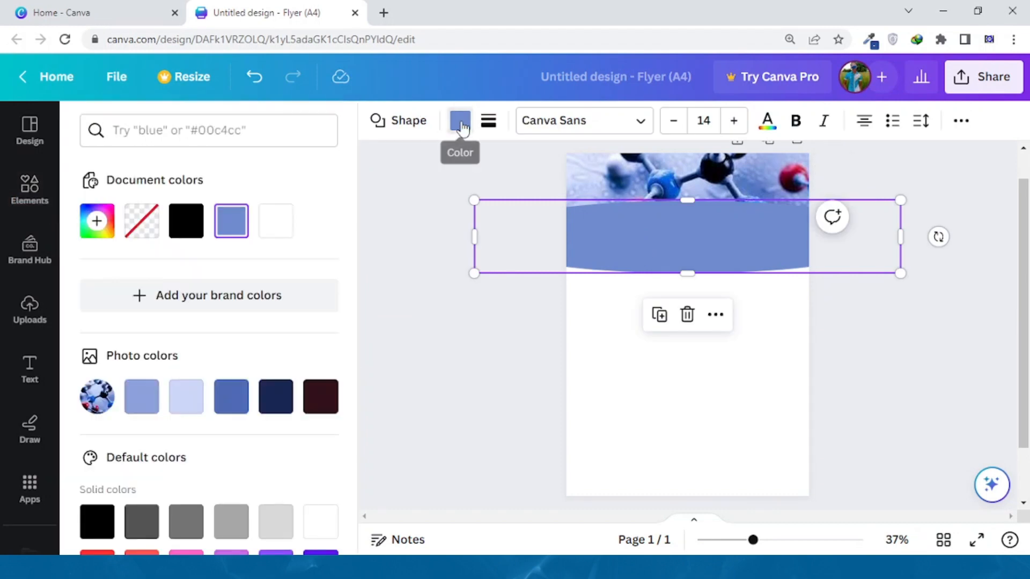
{"action": "left_click", "coordinate": [275, 226]}
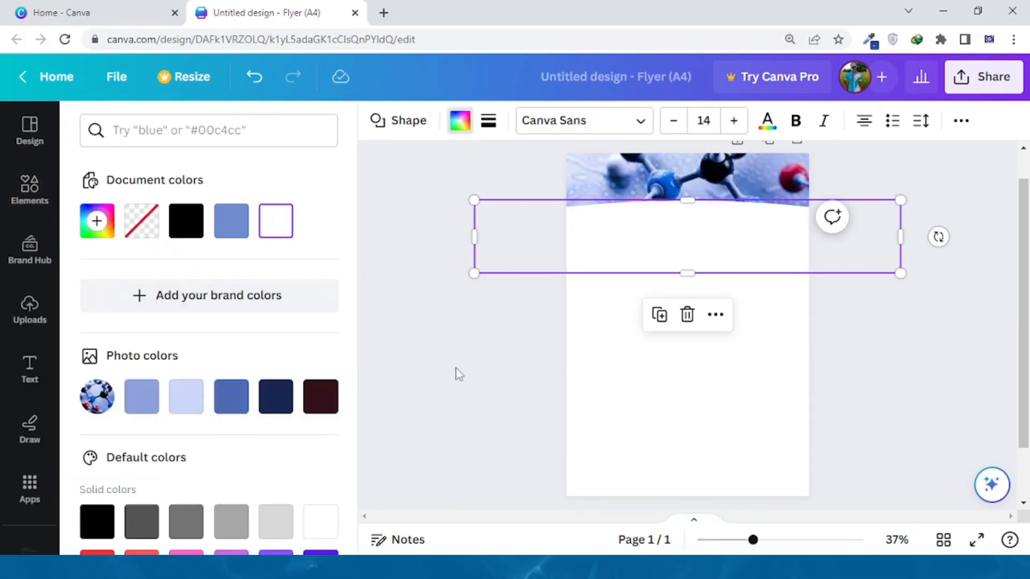
{"action": "left_click", "coordinate": [581, 384]}
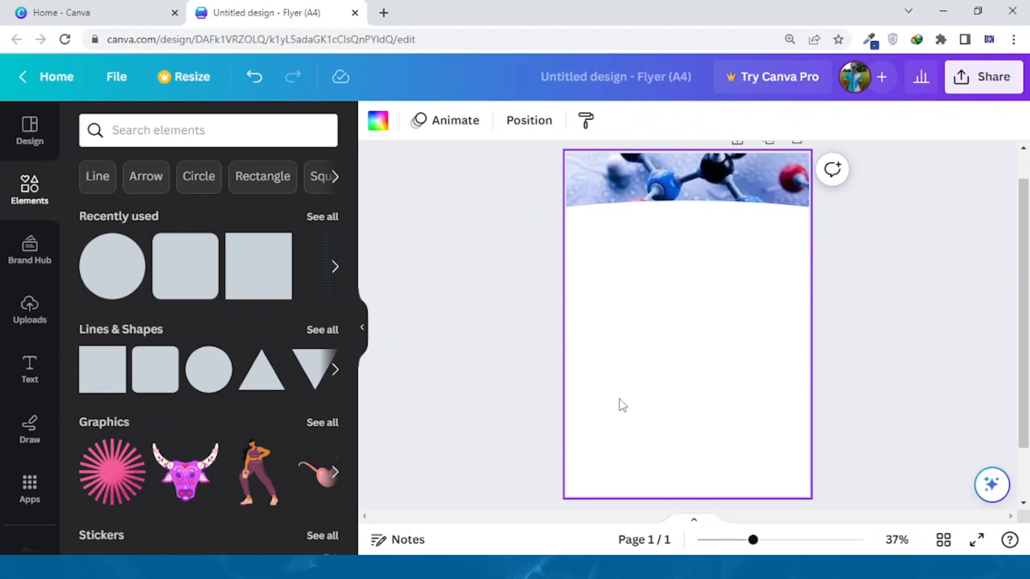
Add the uploaded molecule photo to the page again, duplicate it and place the copy below
{"action": "left_click", "coordinate": [30, 312]}
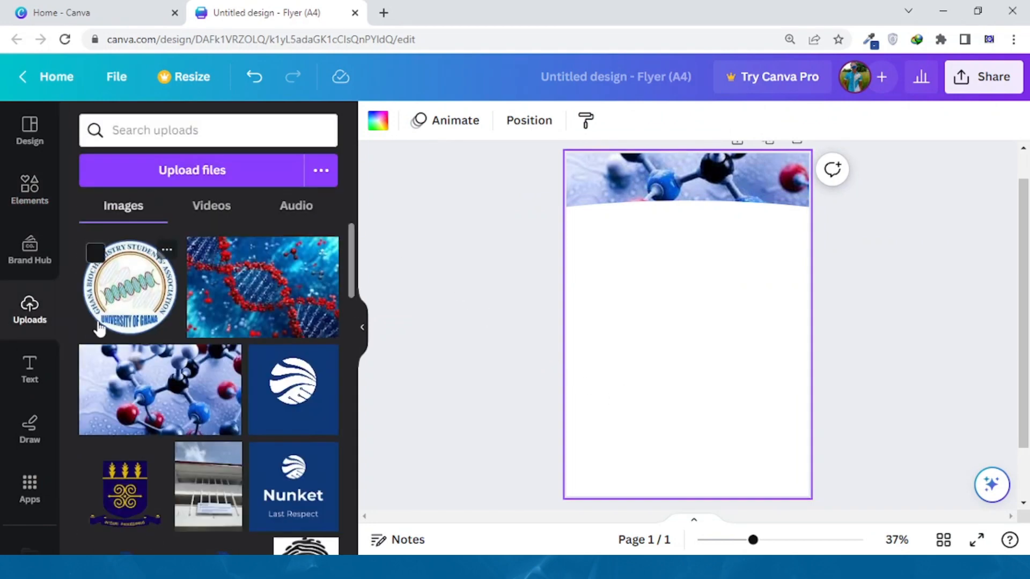
{"action": "left_click", "coordinate": [150, 422]}
{"action": "left_click", "coordinate": [664, 253]}
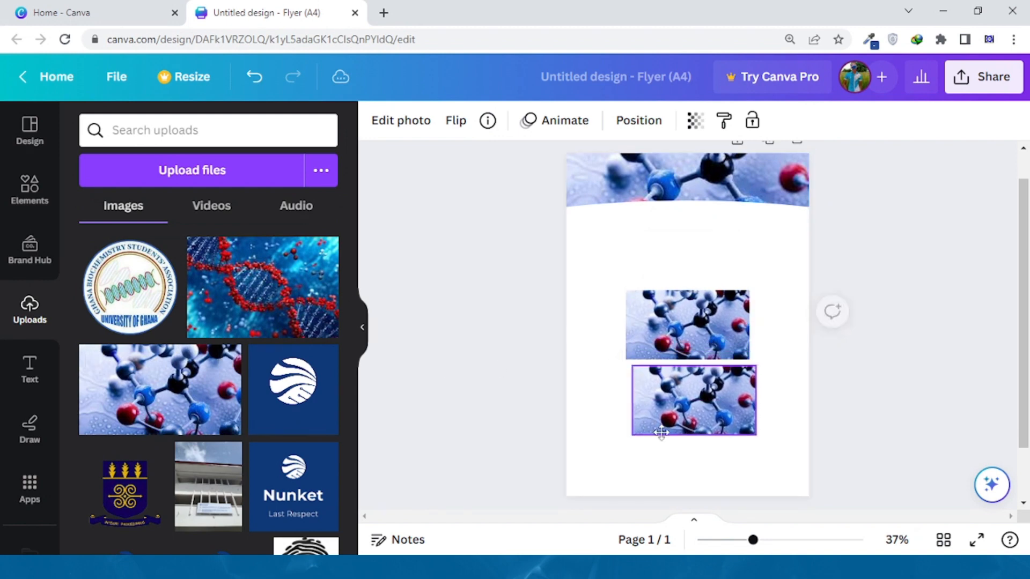
Stretch the upper molecule photo to the page width and make it taller, placing it just below the curved header
{"action": "left_click", "coordinate": [684, 311]}
{"action": "left_click_drag", "start_coordinate": [625, 325], "coordinate": [564, 322]}
{"action": "left_click_drag", "start_coordinate": [750, 325], "coordinate": [809, 322]}
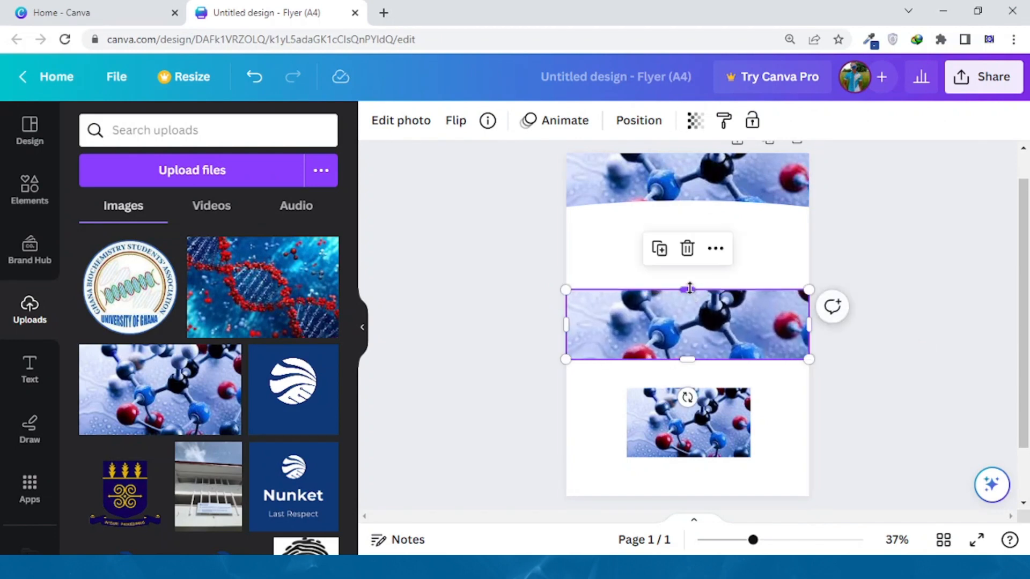
{"action": "left_click_drag", "start_coordinate": [690, 289], "coordinate": [693, 242]}
Enlarge the lower molecule photo to cover the bottom of the page and extend past both side edges
{"action": "left_click", "coordinate": [681, 431]}
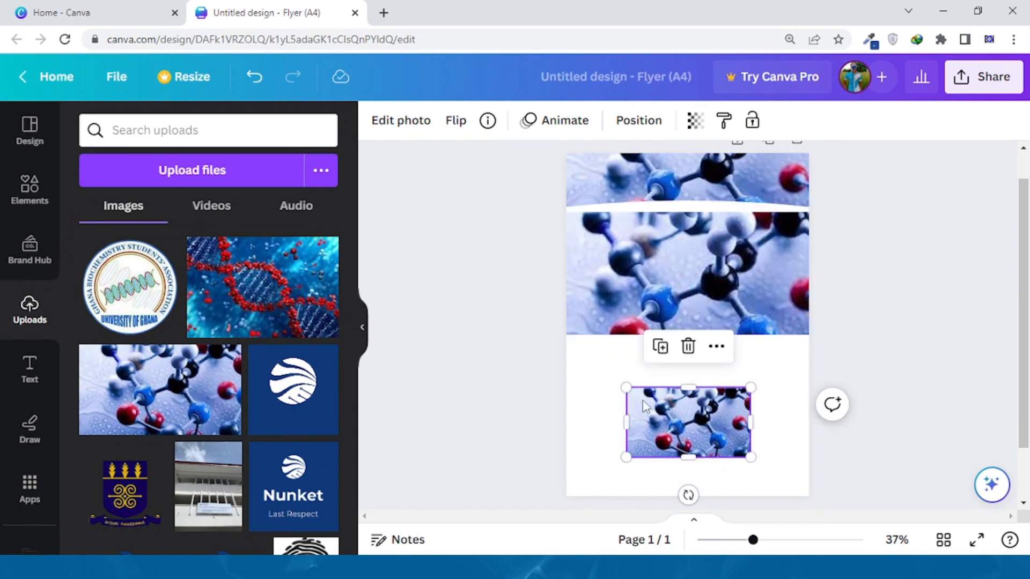
{"action": "left_click_drag", "start_coordinate": [625, 388], "coordinate": [566, 353]}
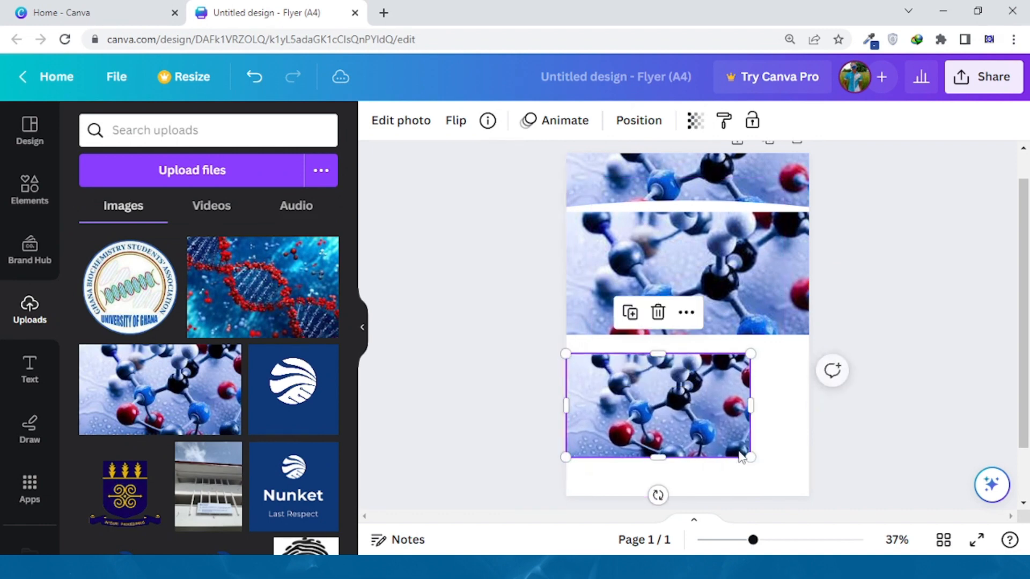
{"action": "left_click_drag", "start_coordinate": [747, 456], "coordinate": [772, 471]}
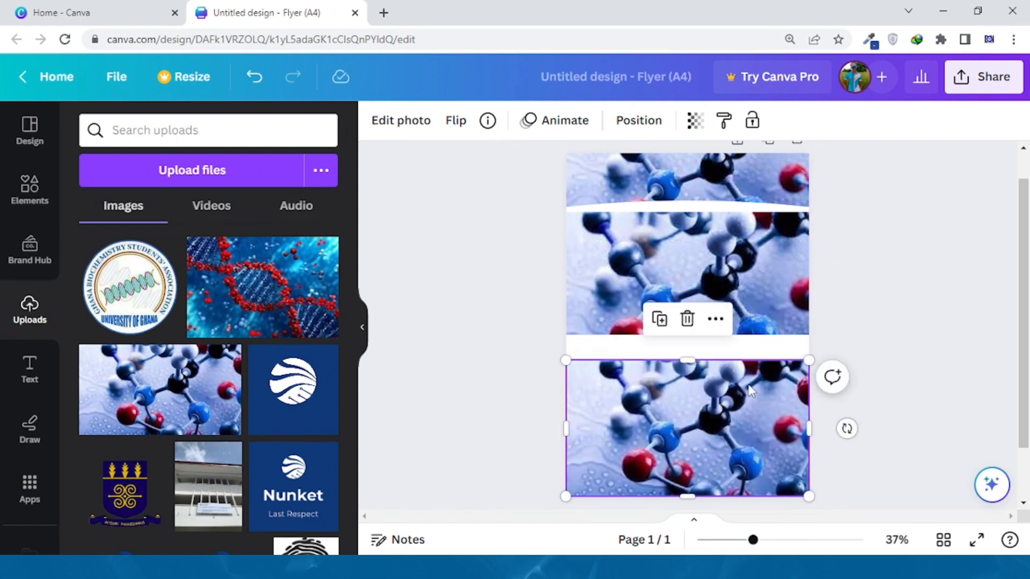
{"action": "left_click_drag", "start_coordinate": [806, 419], "coordinate": [834, 421]}
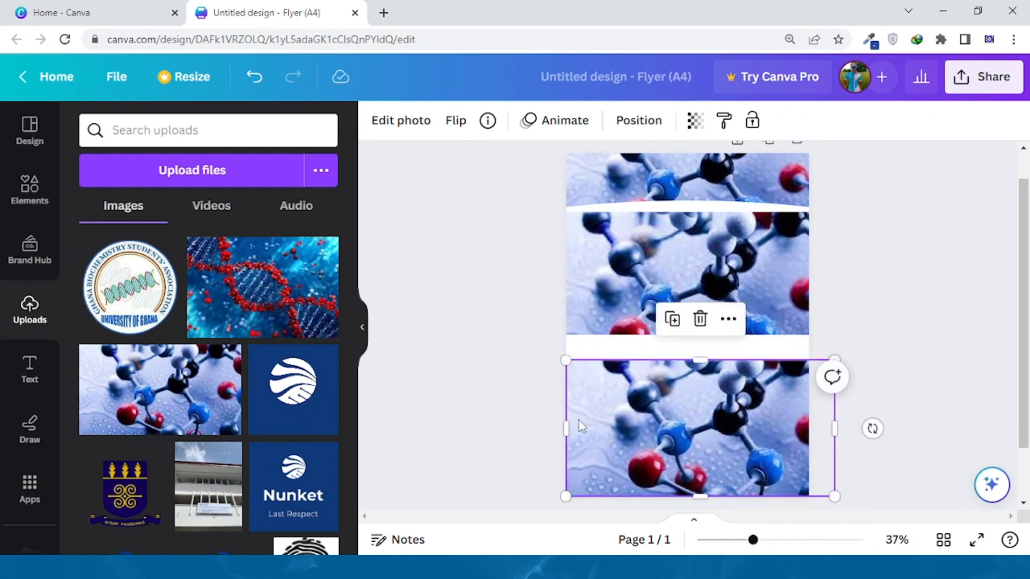
{"action": "left_click_drag", "start_coordinate": [566, 429], "coordinate": [543, 428]}
Enlarge and reposition the middle molecule photo to fill the space between the header and the bottom photo
{"action": "left_click", "coordinate": [665, 265]}
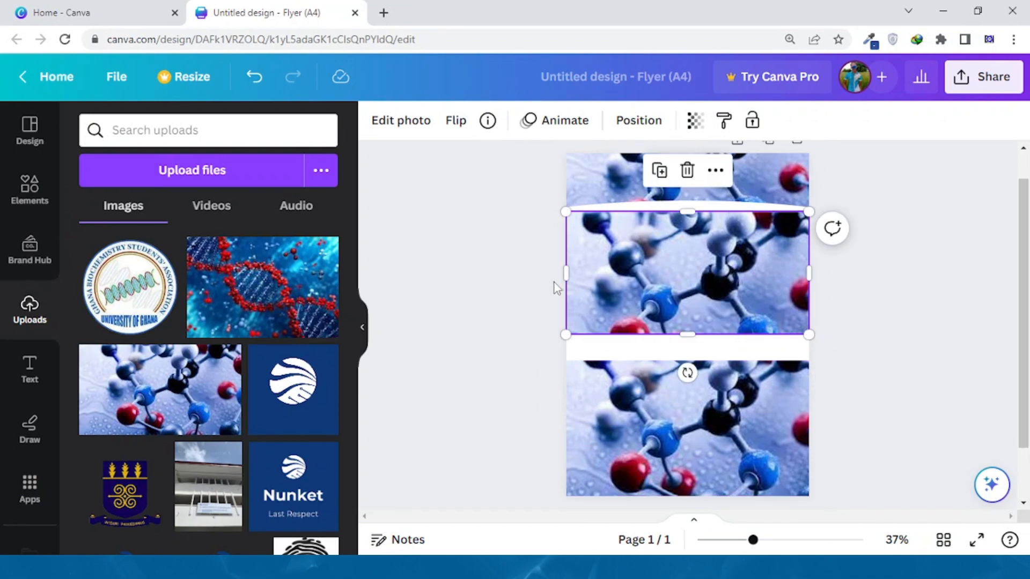
{"action": "mouse_move", "coordinate": [566, 275]}
{"action": "left_mouse_down"}
{"action": "mouse_move", "coordinate": [542, 273]}
{"action": "mouse_move", "coordinate": [565, 274]}
{"action": "left_mouse_up"}
{"action": "left_click_drag", "start_coordinate": [564, 335], "coordinate": [551, 363]}
{"action": "left_click_drag", "start_coordinate": [649, 279], "coordinate": [648, 260]}
{"action": "left_click_drag", "start_coordinate": [673, 331], "coordinate": [671, 359]}
Shift the bottom photo slightly left and extend the middle photo past the page's right edge
{"action": "left_click", "coordinate": [640, 427]}
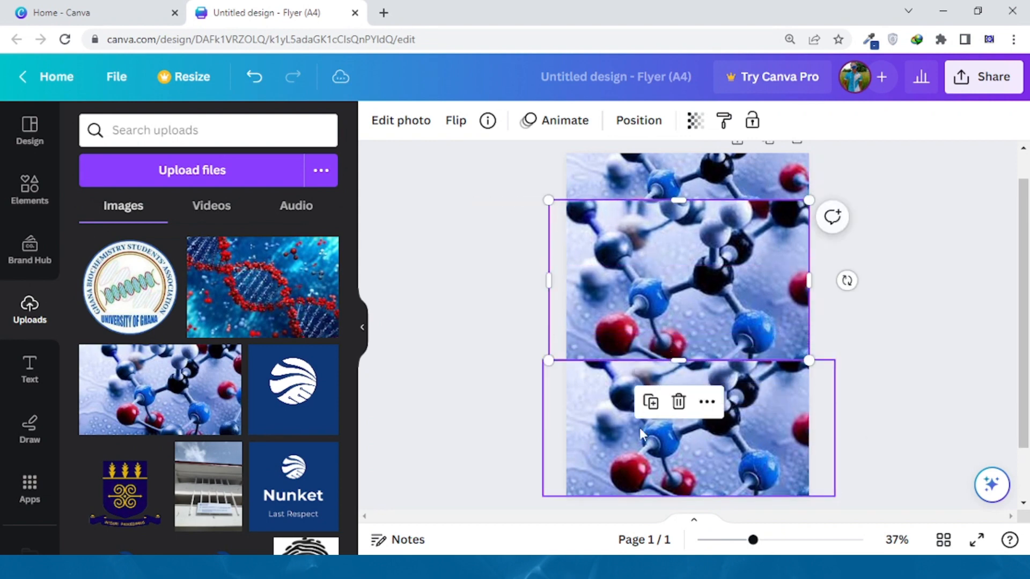
{"action": "left_click", "coordinate": [626, 316]}
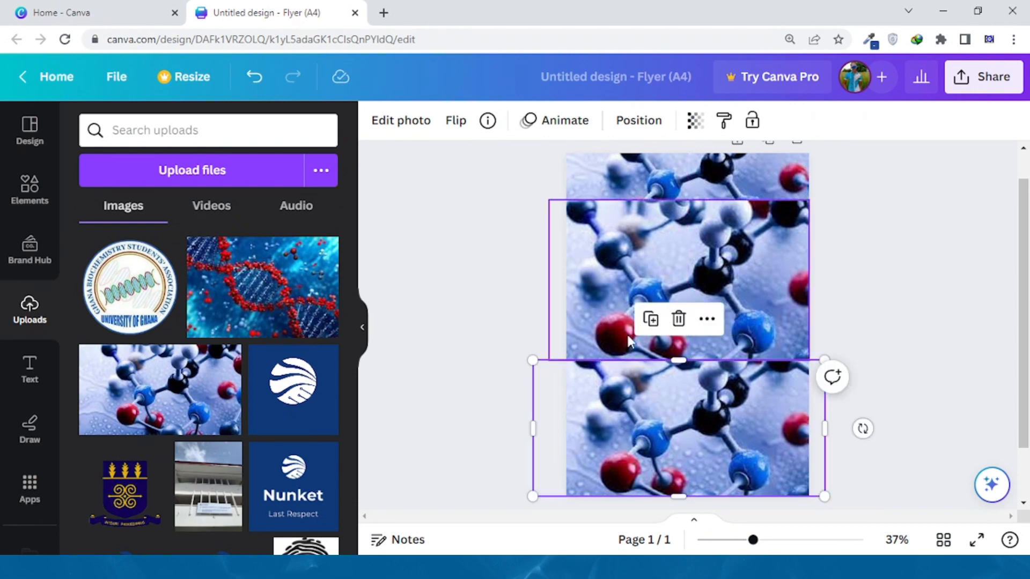
{"action": "left_click_drag", "start_coordinate": [804, 283], "coordinate": [821, 281]}
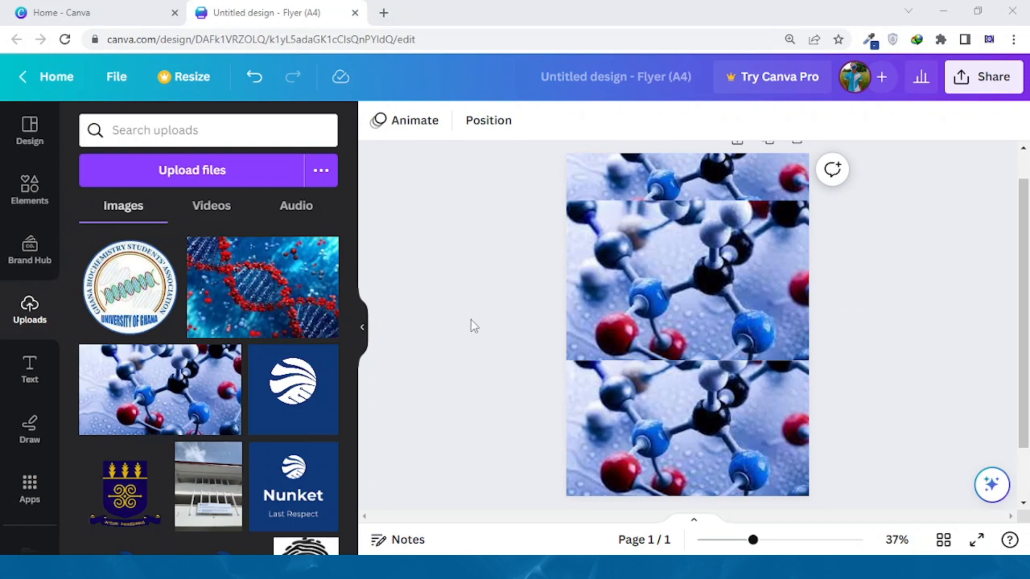
Set the middle molecule photo's transparency to 10
{"action": "left_click", "coordinate": [691, 261]}
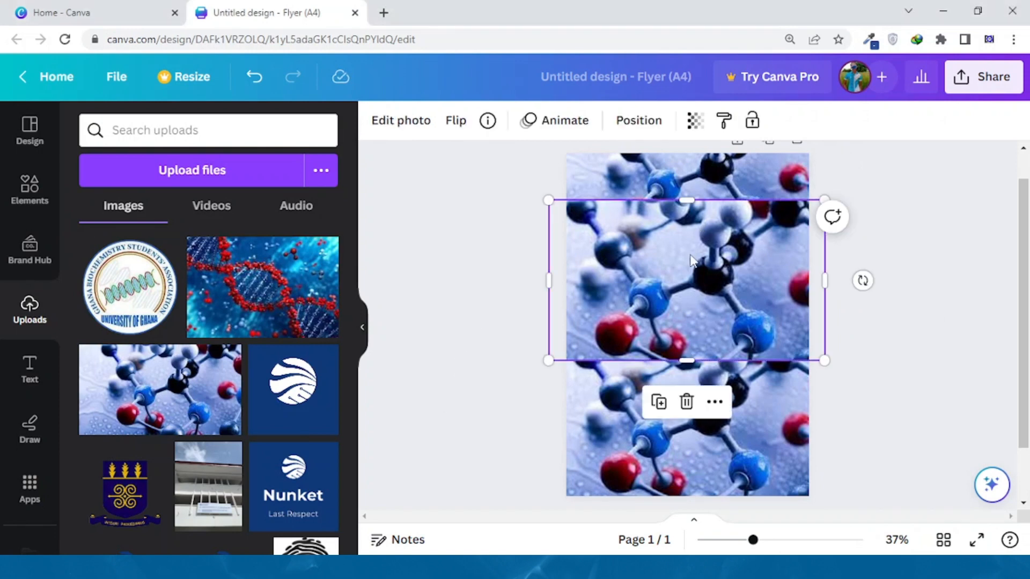
{"action": "left_click", "coordinate": [694, 121]}
{"action": "left_click_drag", "start_coordinate": [600, 188], "coordinate": [559, 188]}
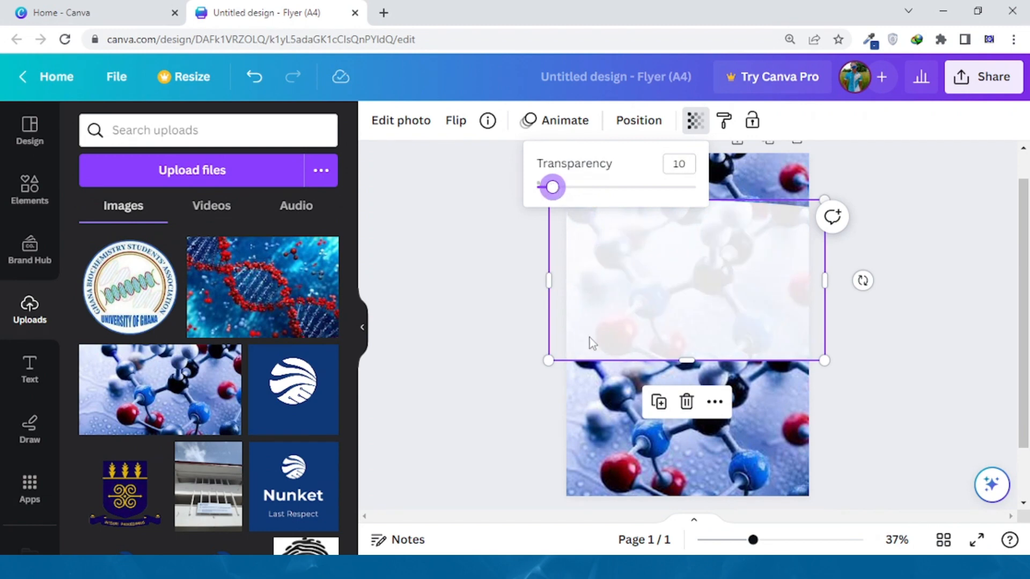
Fade the bottom molecule photo to match the middle photo's transparency
{"action": "left_click", "coordinate": [594, 450]}
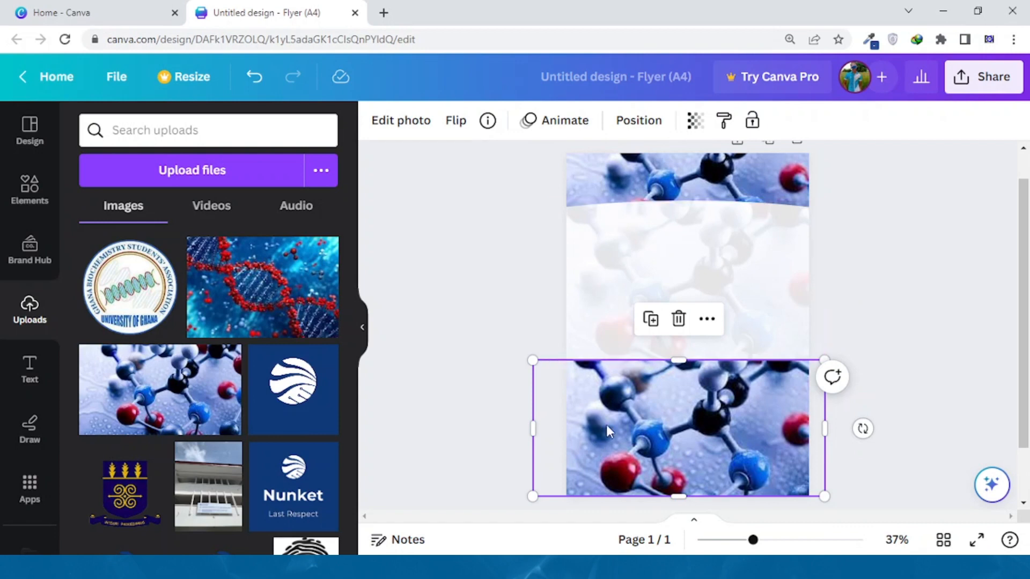
{"action": "left_click", "coordinate": [694, 121]}
{"action": "left_click_drag", "start_coordinate": [638, 193], "coordinate": [559, 193]}
{"action": "left_click", "coordinate": [495, 281]}
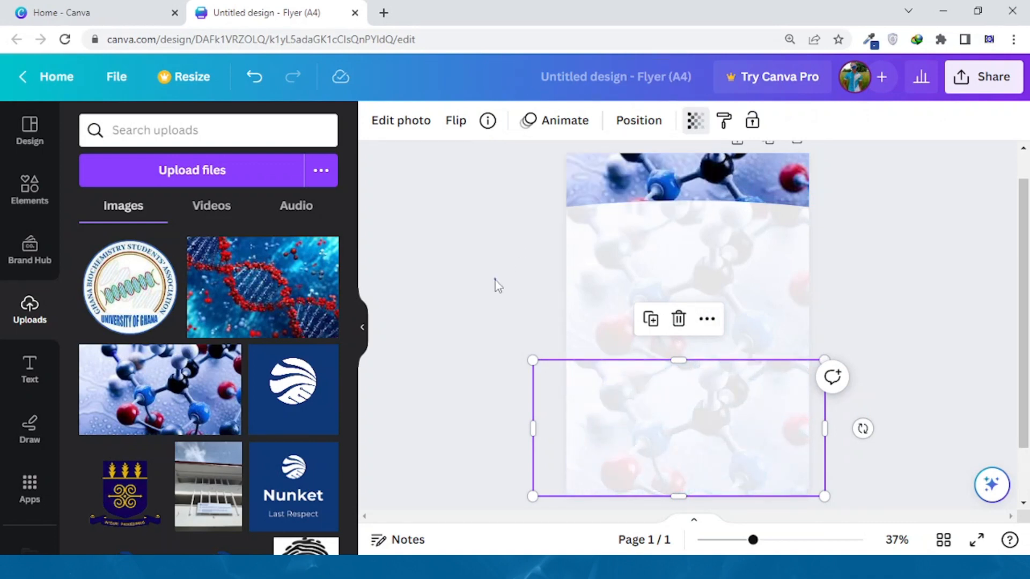
{"action": "left_click", "coordinate": [495, 281]}
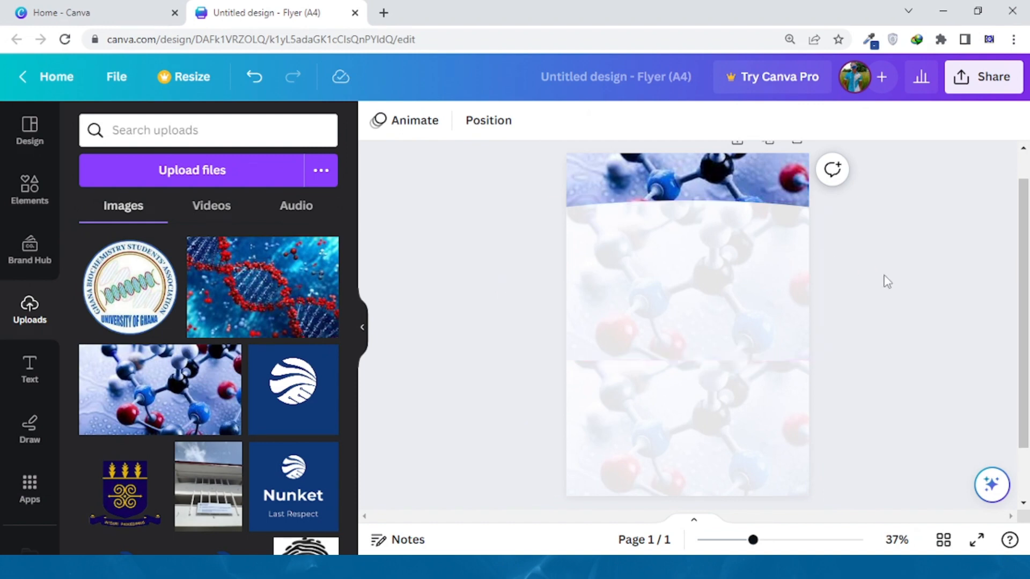
Examine the layer order of the ellipse, the header photo and the two faded background photos
{"action": "left_click", "coordinate": [481, 129]}
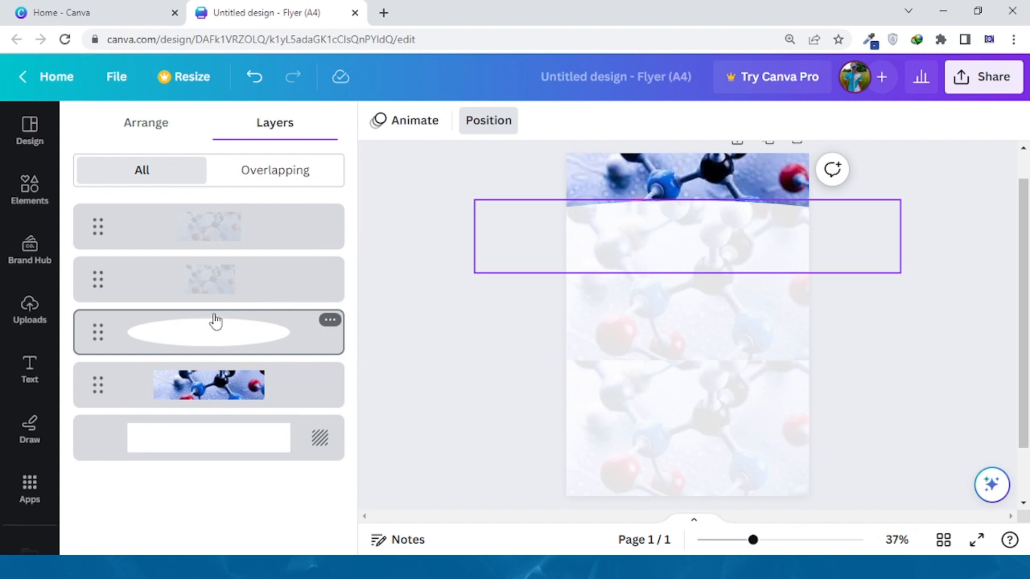
{"action": "left_click", "coordinate": [235, 288]}
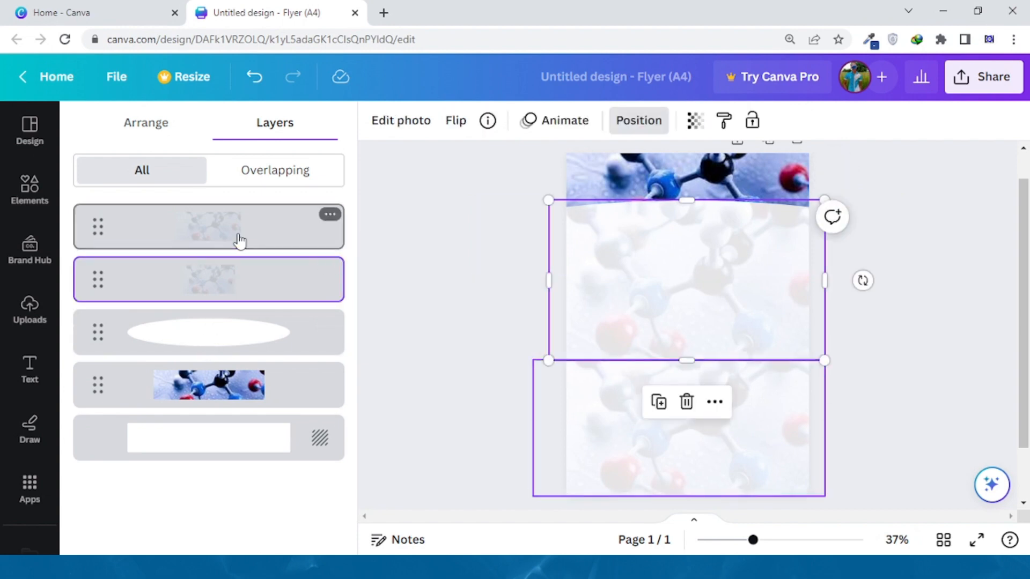
{"action": "left_click", "coordinate": [237, 236]}
{"action": "left_click", "coordinate": [858, 264]}
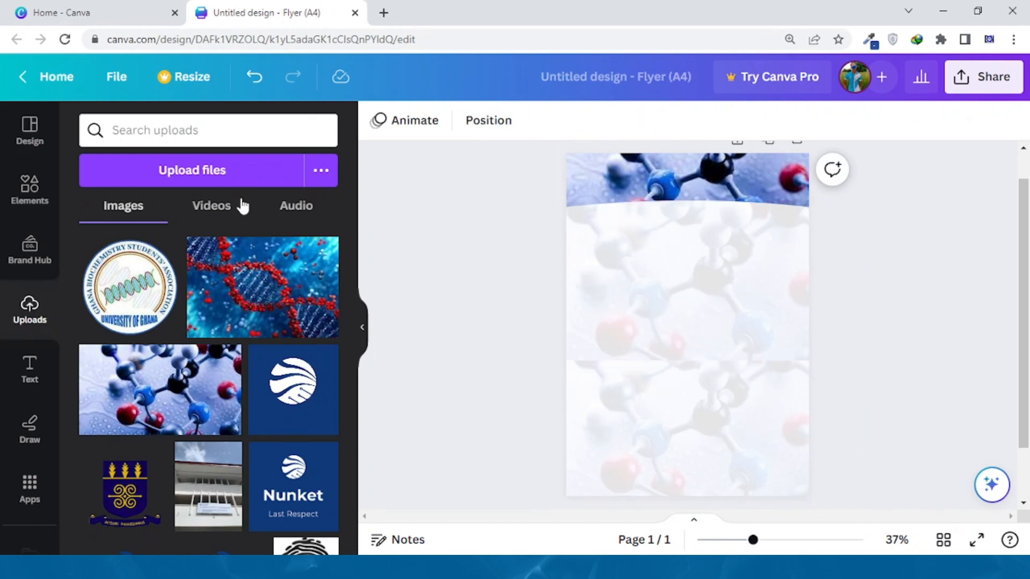
Add a text box to the flyer and replace its placeholder with the copied candidacy letter
{"action": "left_click", "coordinate": [24, 374]}
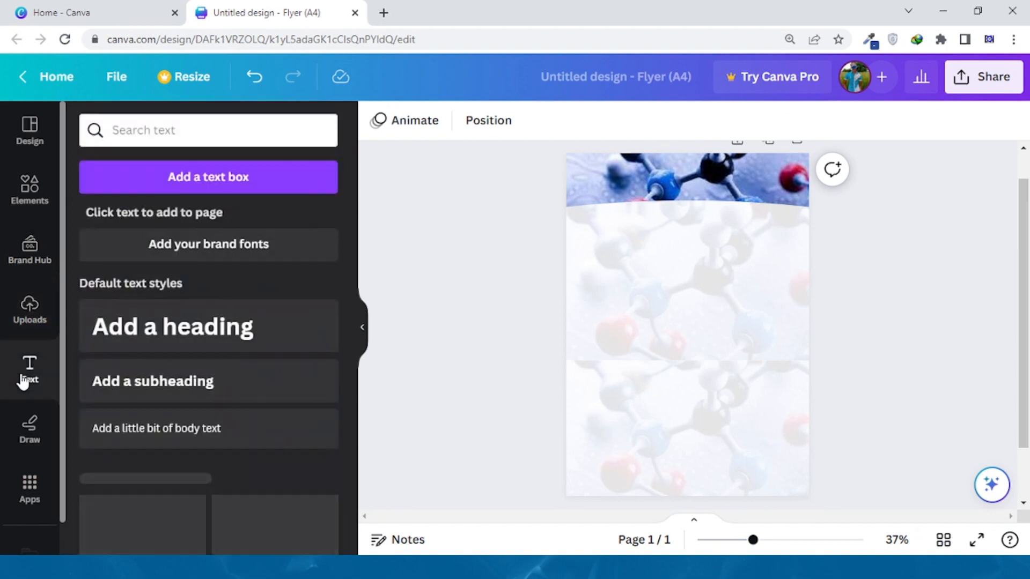
{"action": "left_click", "coordinate": [207, 179]}
{"action": "left_click", "coordinate": [691, 328]}
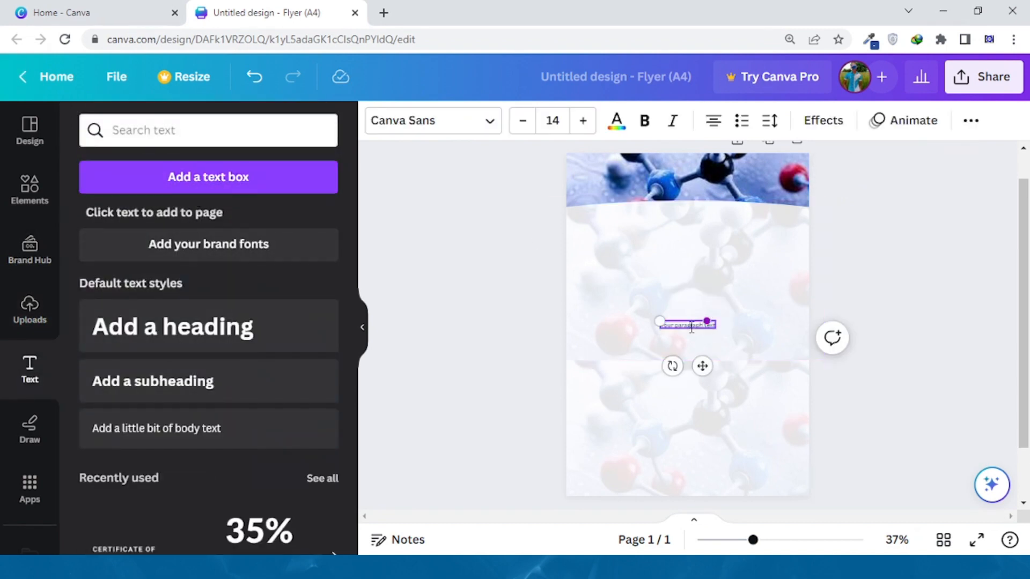
{"action": "key", "text": "ctrl+a"}
{"action": "key", "text": "ctrl+v"}
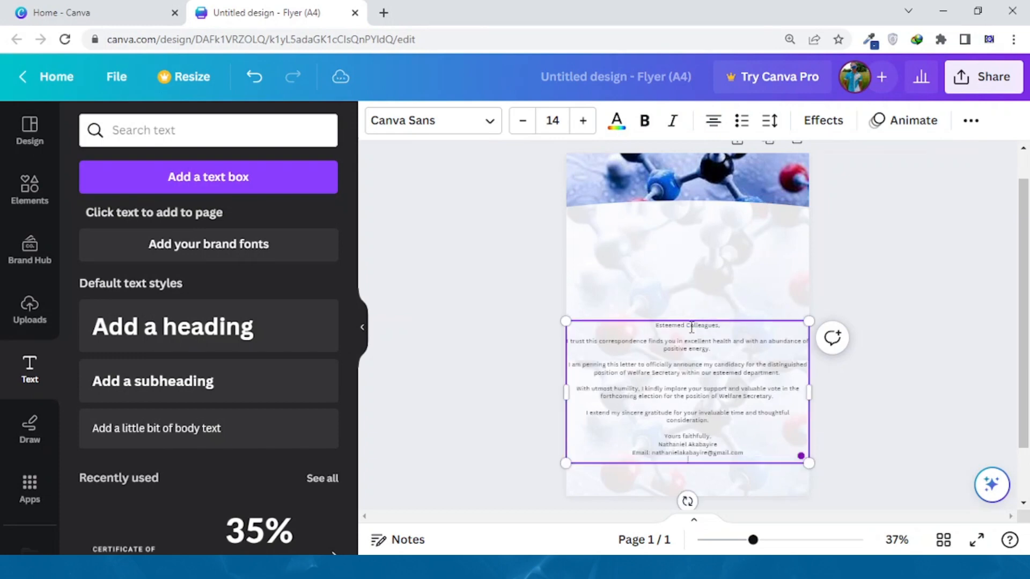
Shrink and narrow the letter's text box and centre it on the page below the curved header
{"action": "left_click_drag", "start_coordinate": [565, 321], "coordinate": [622, 268]}
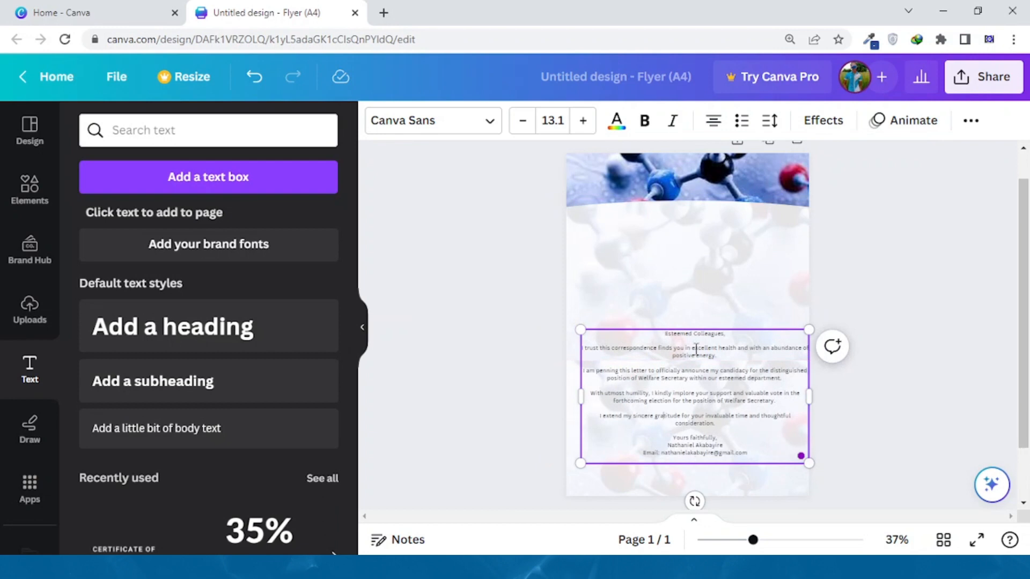
{"action": "left_click_drag", "start_coordinate": [706, 328], "coordinate": [698, 243]}
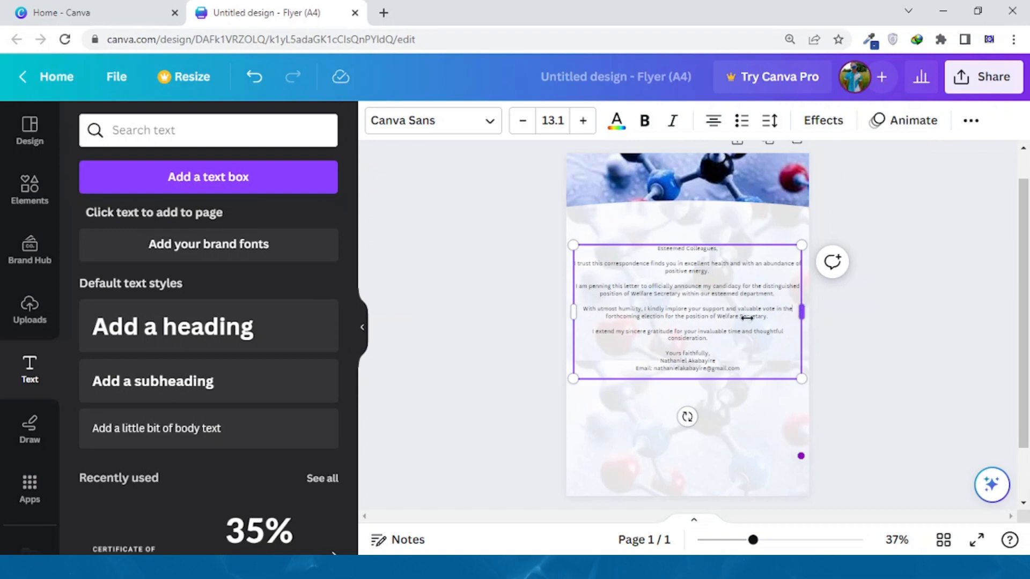
{"action": "left_click_drag", "start_coordinate": [747, 318], "coordinate": [728, 324]}
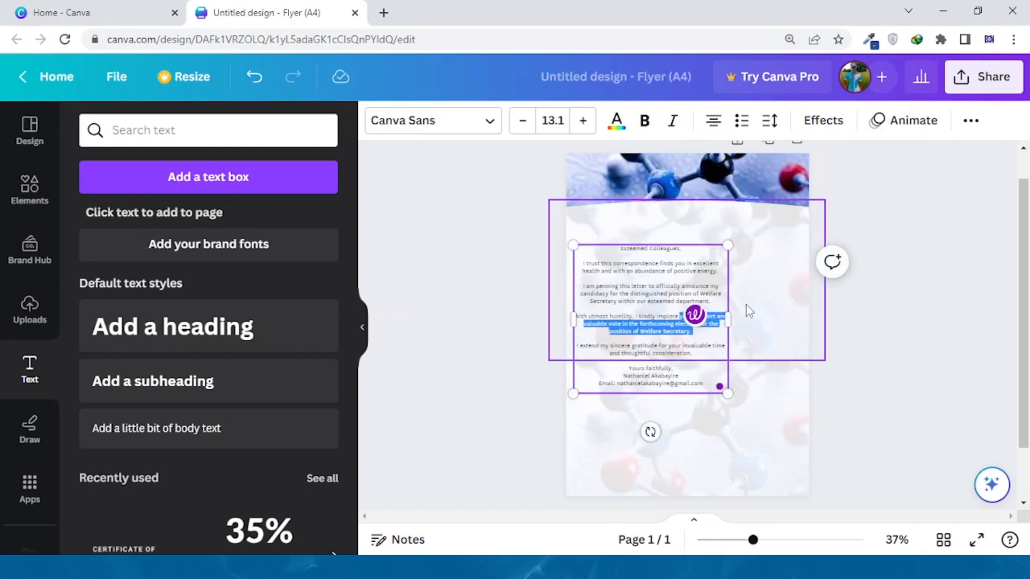
{"action": "left_click", "coordinate": [486, 384]}
{"action": "left_click", "coordinate": [670, 282]}
{"action": "left_click_drag", "start_coordinate": [671, 282], "coordinate": [711, 286]}
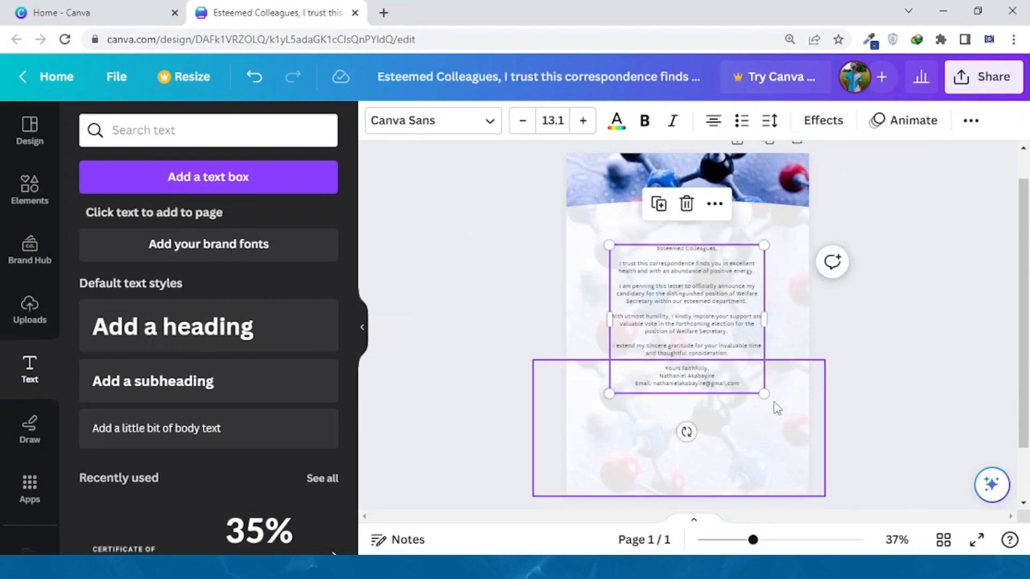
Enlarge the letter's text box and set its font size to 17.8
{"action": "left_click_drag", "start_coordinate": [764, 394], "coordinate": [735, 483]}
{"action": "left_click_drag", "start_coordinate": [730, 381], "coordinate": [719, 377]}
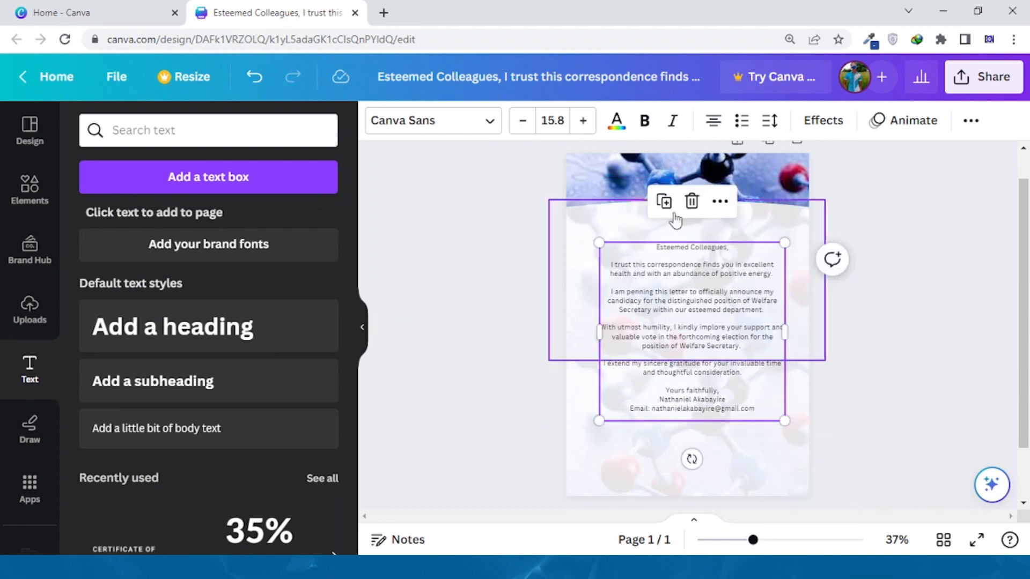
{"action": "left_click", "coordinate": [583, 120]}
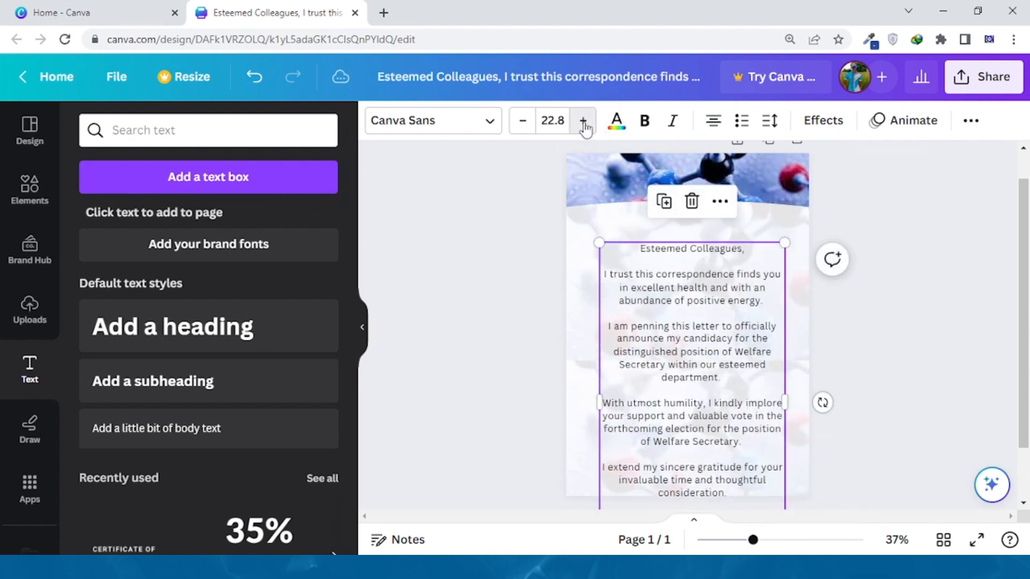
{"action": "left_click", "coordinate": [528, 125]}
{"action": "left_click", "coordinate": [528, 125]}
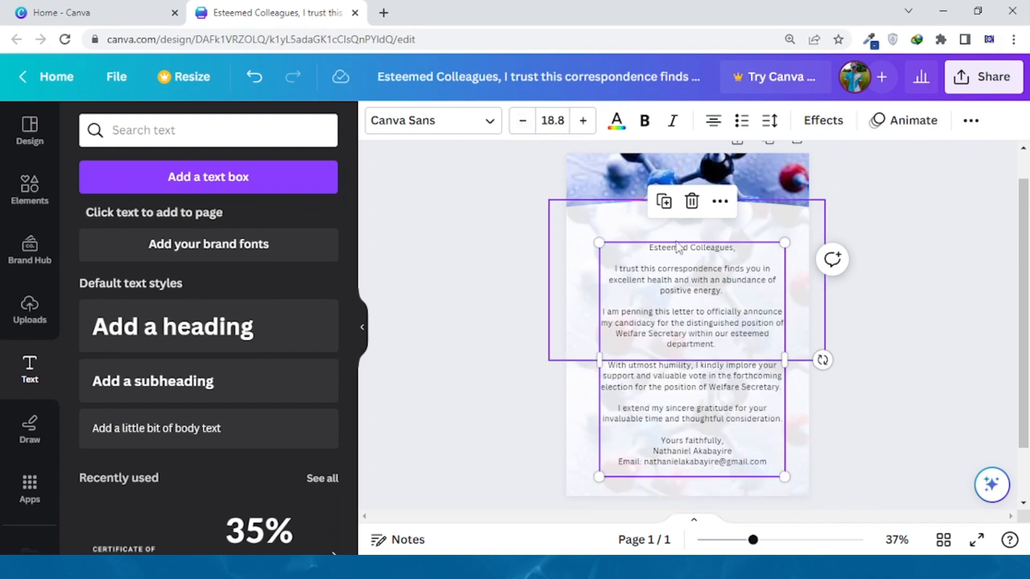
{"action": "left_click", "coordinate": [522, 121]}
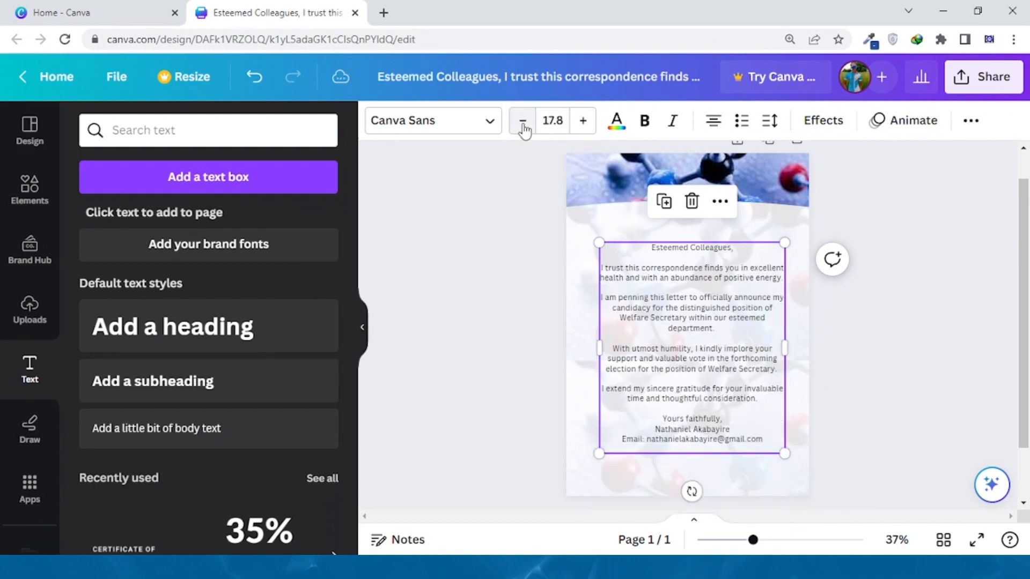
Justify all the text of the letter, from the salutation to the signature lines
{"action": "left_click", "coordinate": [668, 301]}
{"action": "left_click", "coordinate": [713, 121]}
{"action": "left_click", "coordinate": [713, 121]}
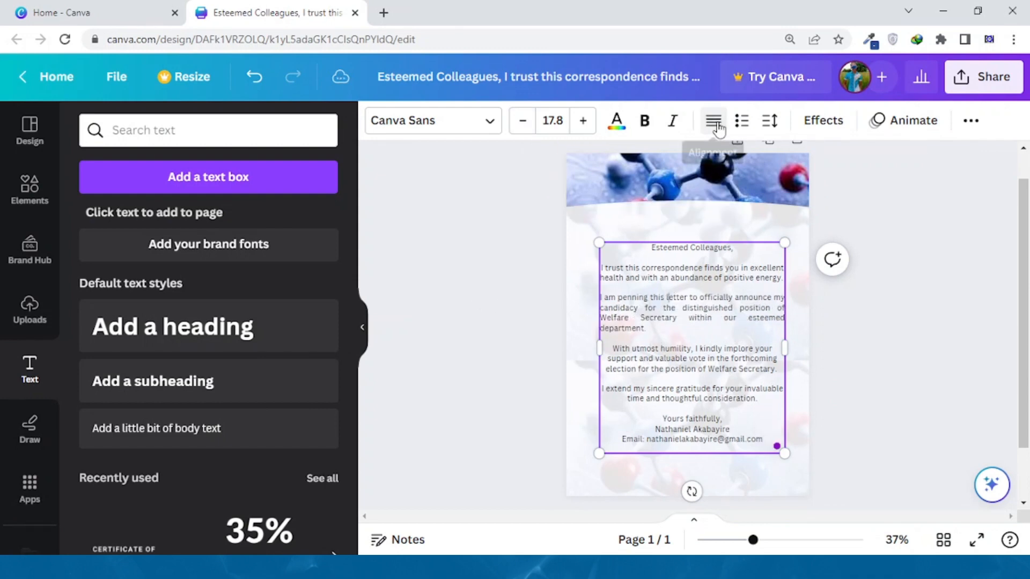
{"action": "key", "text": "ctrl+a"}
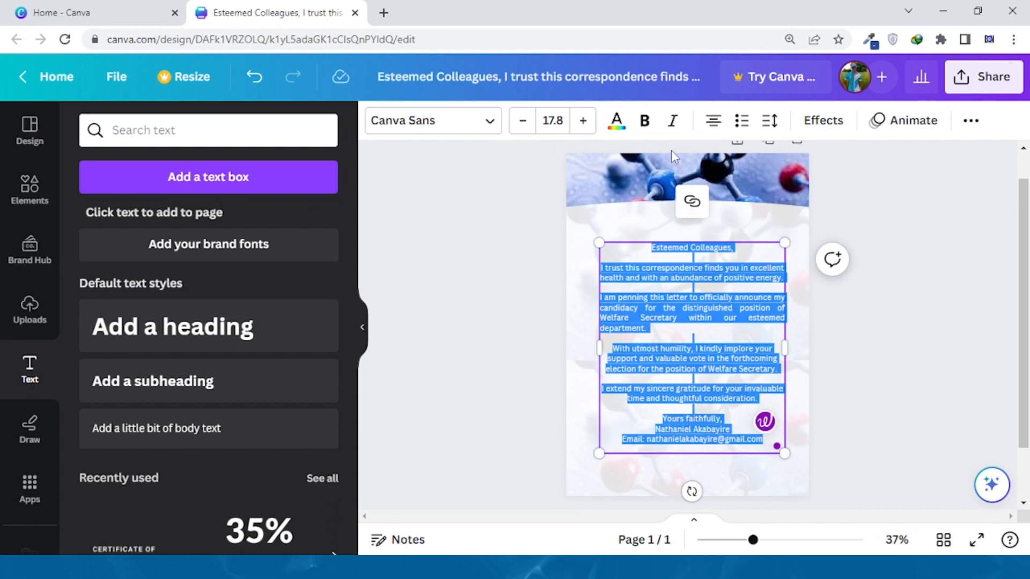
{"action": "left_click", "coordinate": [712, 121]}
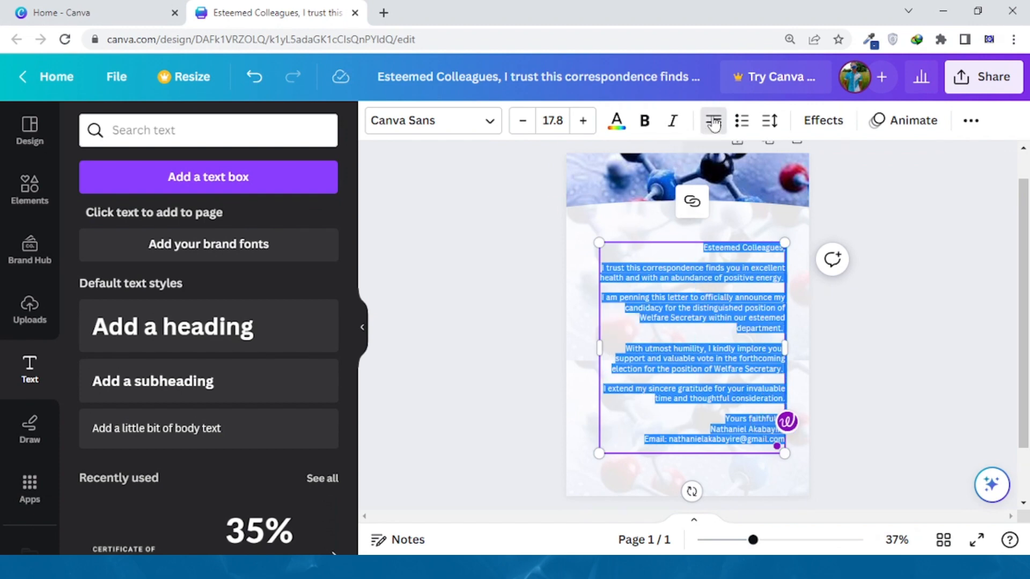
{"action": "left_click", "coordinate": [713, 121]}
{"action": "left_click", "coordinate": [478, 305]}
Move the letter slightly down to leave room for a heading beneath the curved header
{"action": "left_click", "coordinate": [707, 337]}
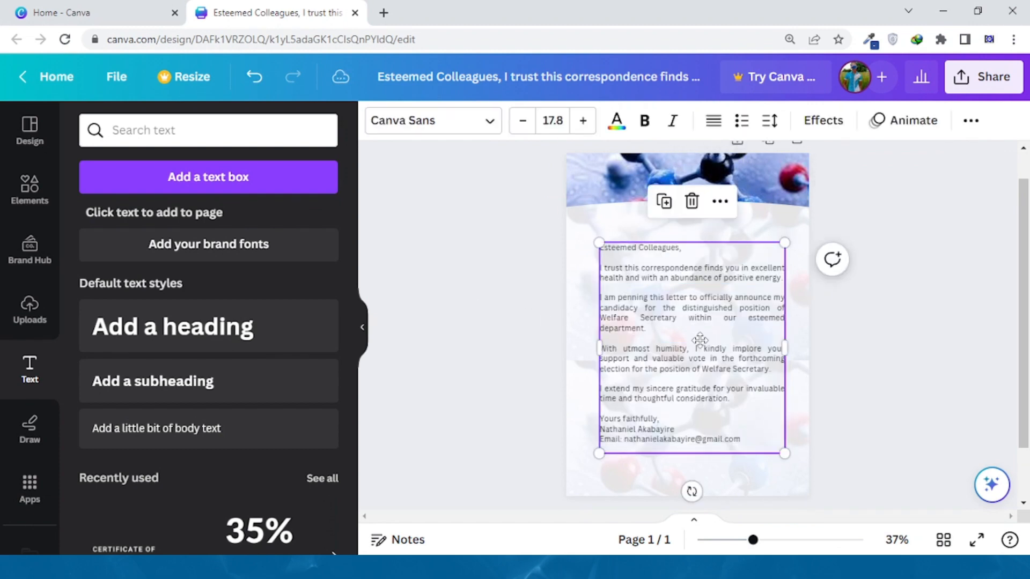
{"action": "left_click_drag", "start_coordinate": [707, 337], "coordinate": [698, 349]}
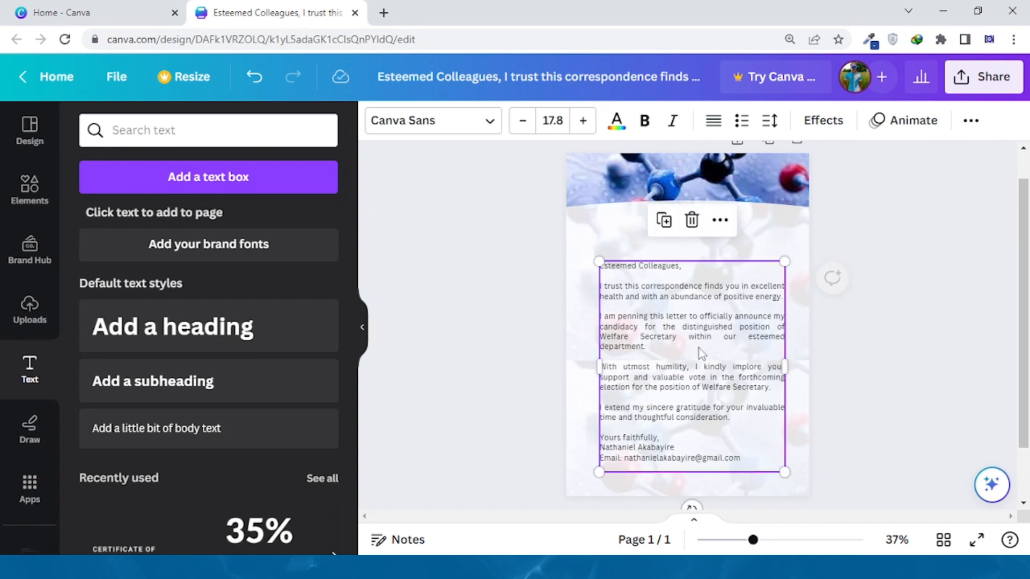
{"action": "left_click", "coordinate": [539, 312]}
{"action": "left_click", "coordinate": [723, 298]}
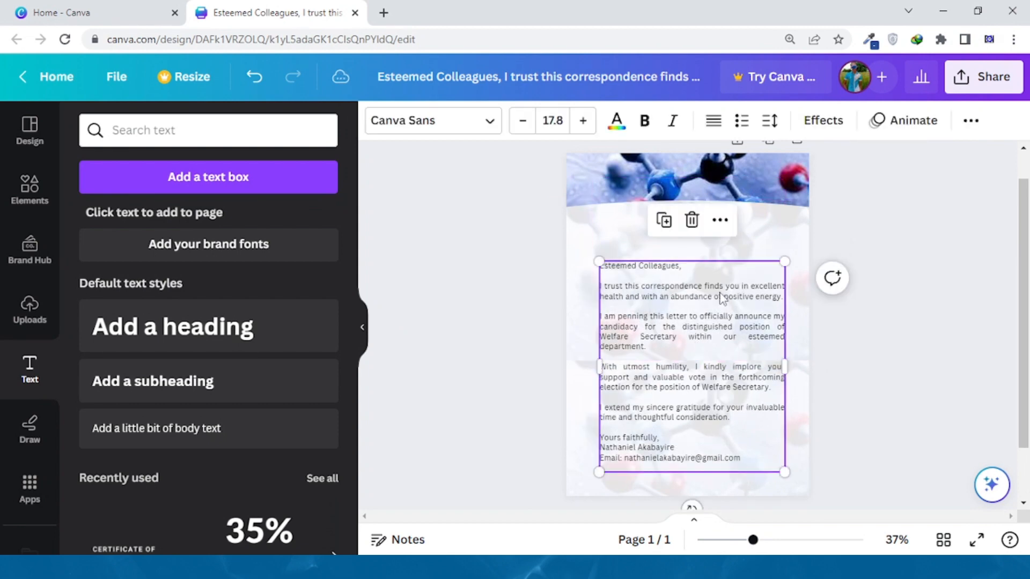
{"action": "left_click", "coordinate": [499, 251]}
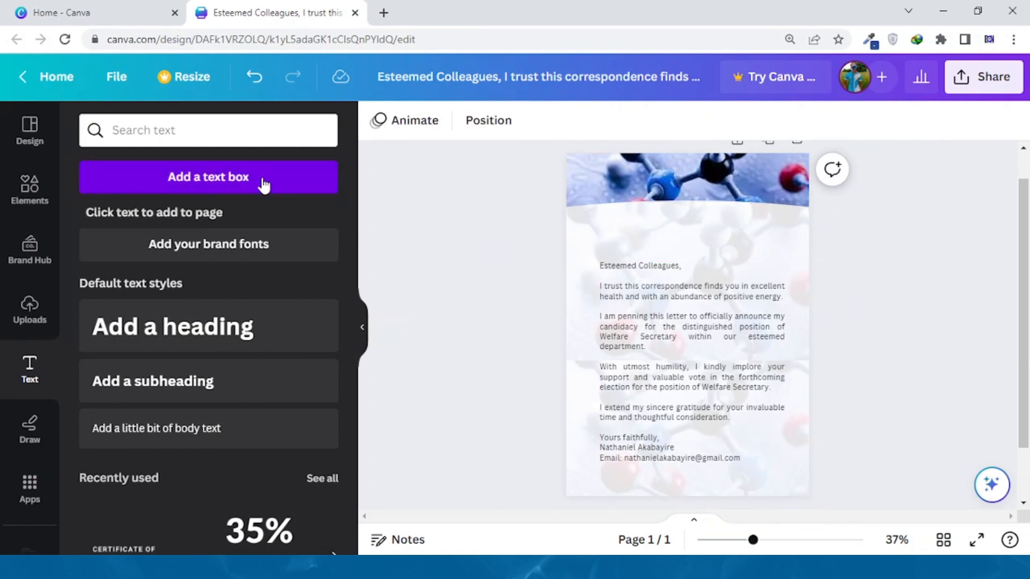
Add a text box above the letter containing the candidate's first name followed by "for Welfare Secretary"
{"action": "left_click", "coordinate": [246, 180]}
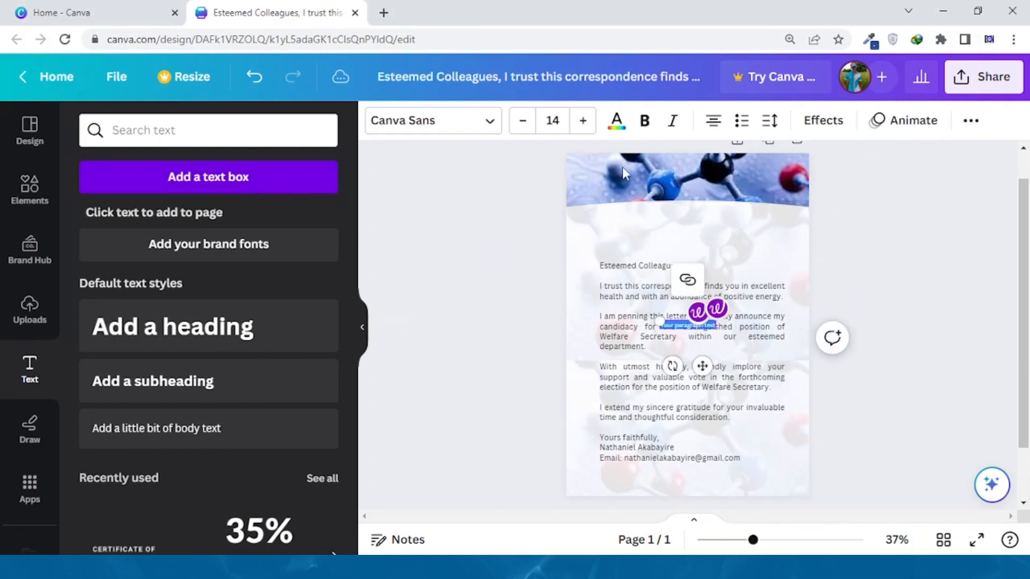
{"action": "left_click_drag", "start_coordinate": [696, 324], "coordinate": [678, 234]}
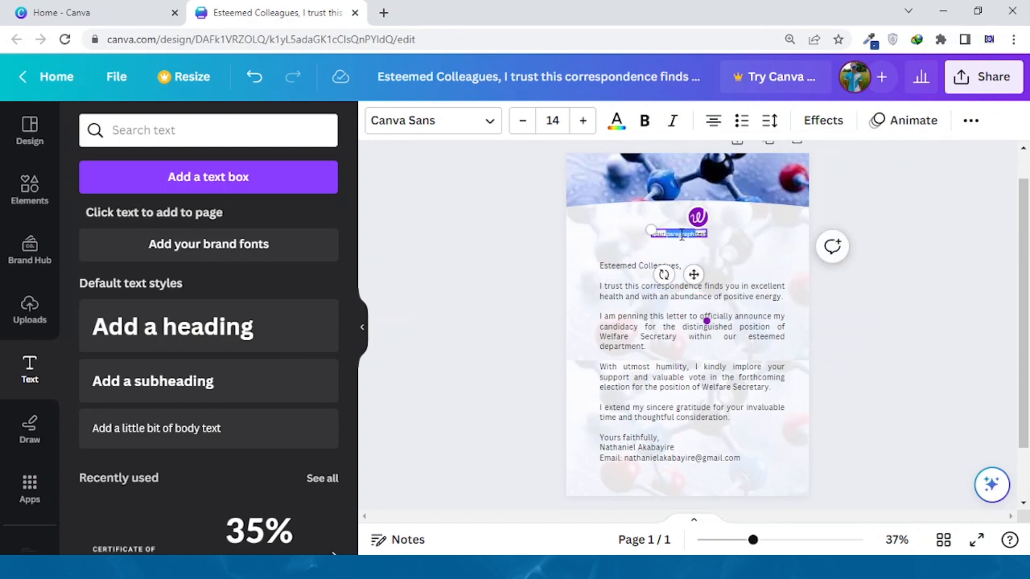
{"action": "type", "text": "Nathaniel for Welfare Secretary"}
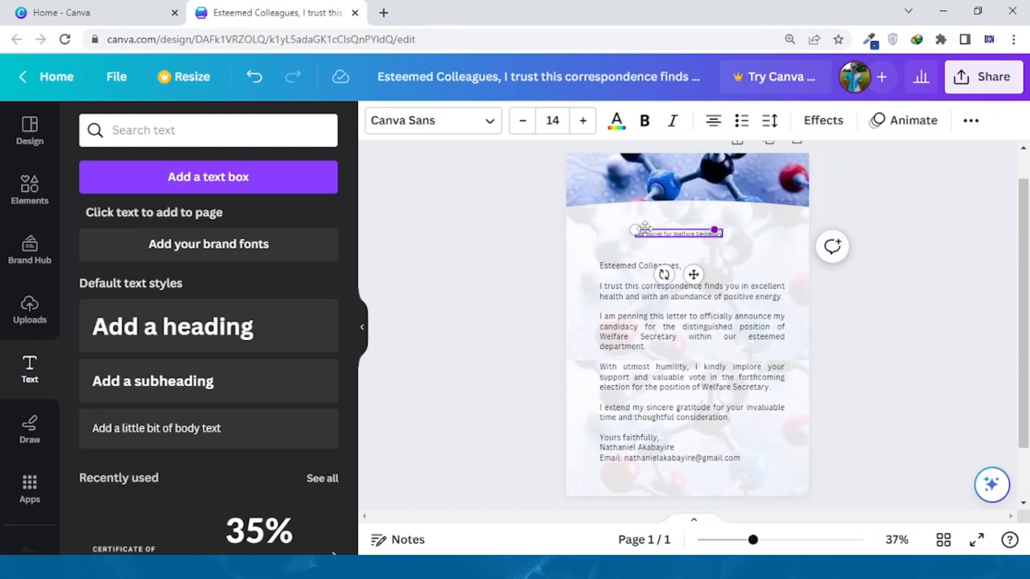
Increase the font size of the heading above the letter to 21
{"action": "left_click", "coordinate": [585, 125]}
{"action": "left_click", "coordinate": [585, 125]}
{"action": "left_click", "coordinate": [585, 124]}
{"action": "left_click", "coordinate": [586, 125]}
{"action": "left_click", "coordinate": [585, 124]}
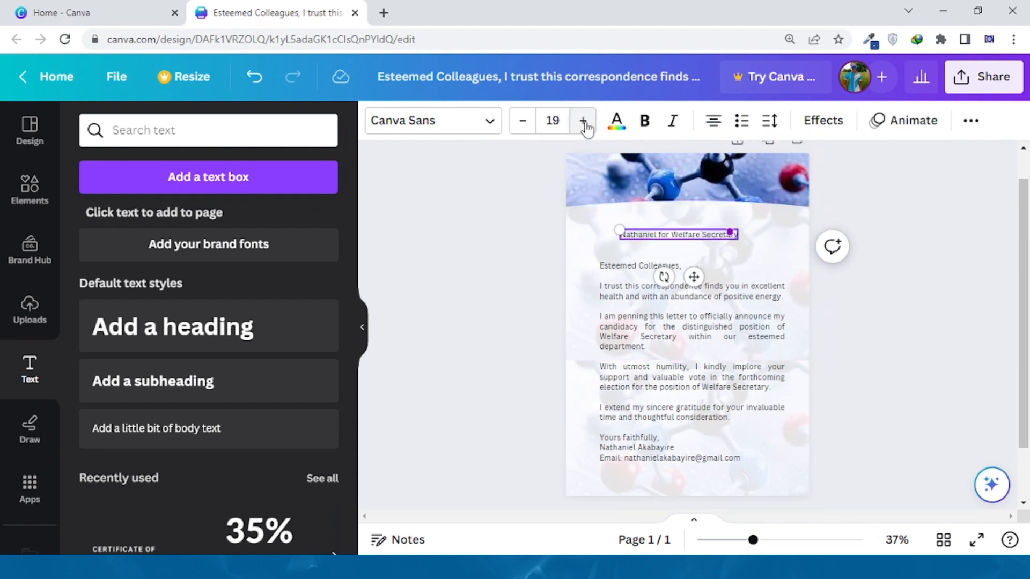
{"action": "left_click", "coordinate": [584, 125]}
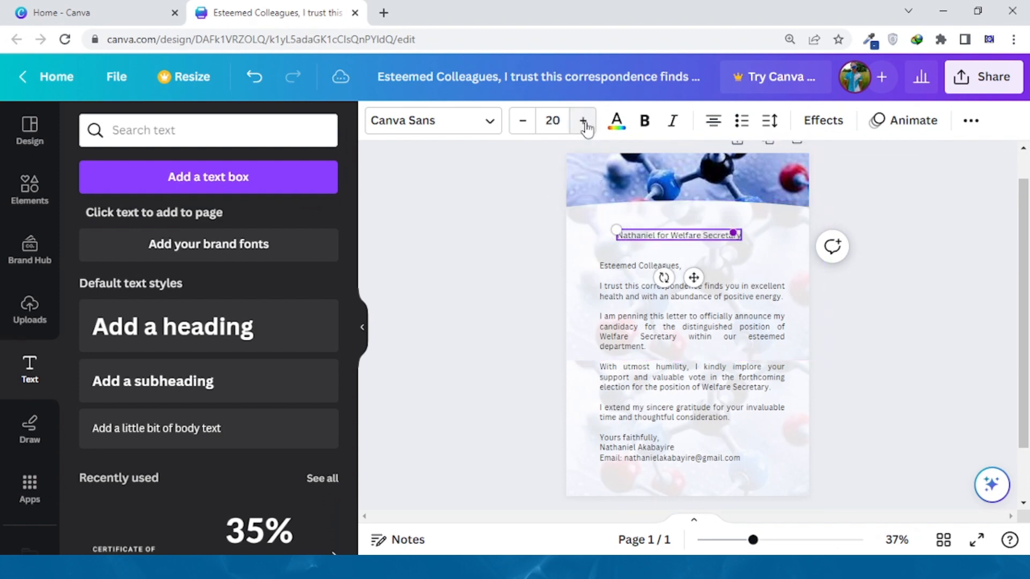
{"action": "left_click", "coordinate": [584, 125]}
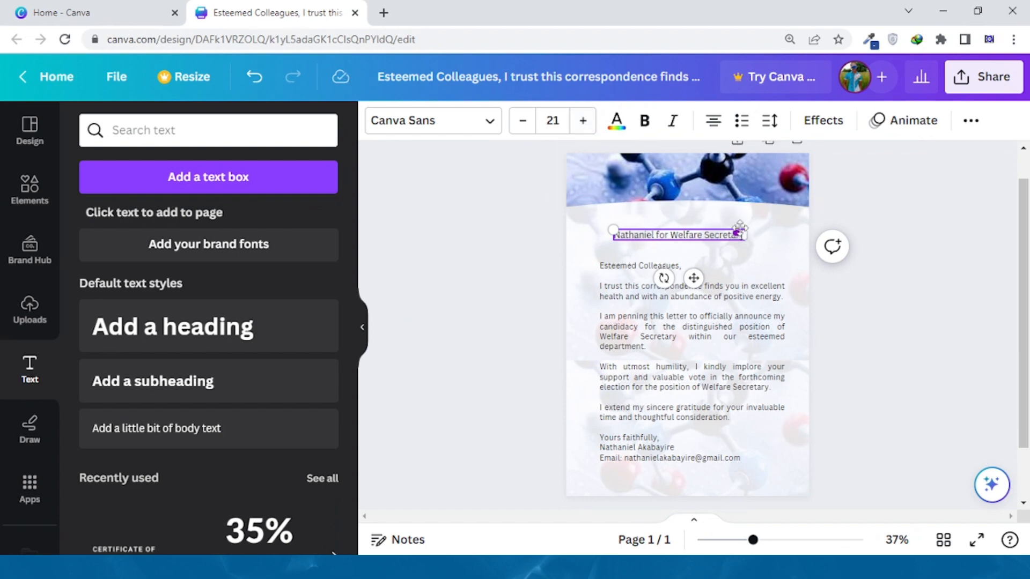
{"action": "left_click", "coordinate": [541, 309]}
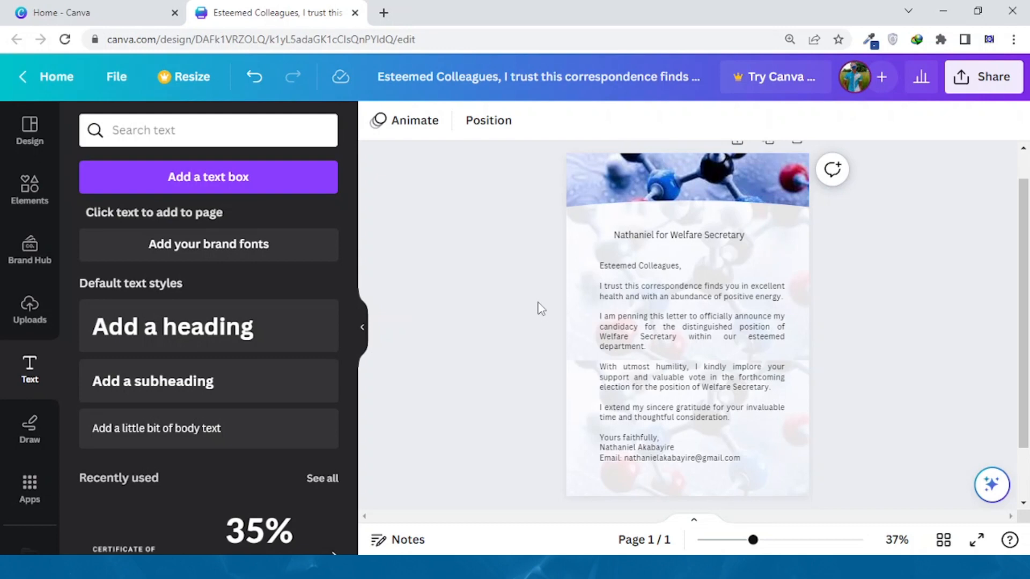
Change the font of the whole heading above the letter to Barlow Bold
{"action": "left_click", "coordinate": [589, 375]}
{"action": "left_click", "coordinate": [588, 314]}
{"action": "left_click", "coordinate": [616, 268]}
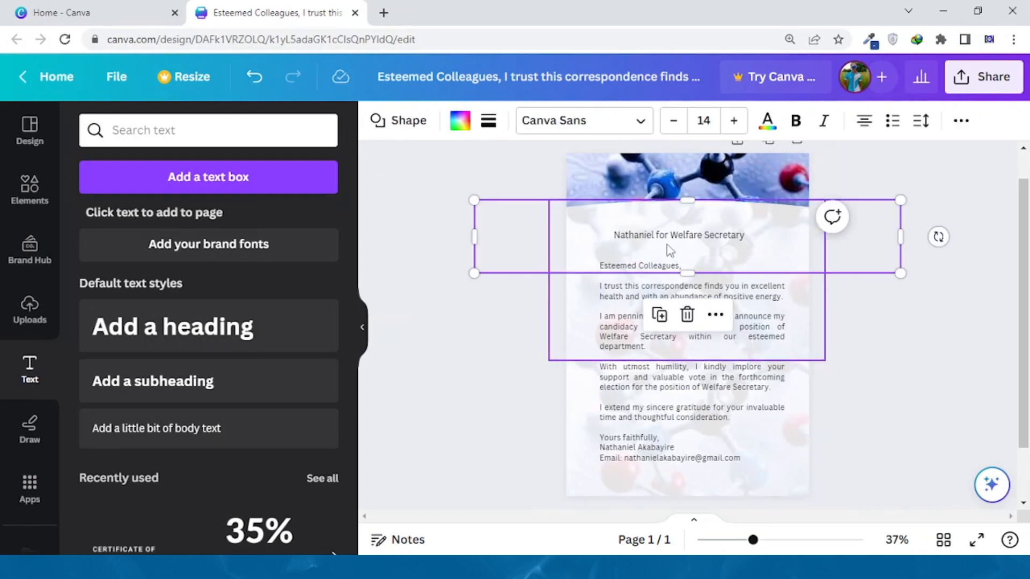
{"action": "left_click", "coordinate": [668, 236]}
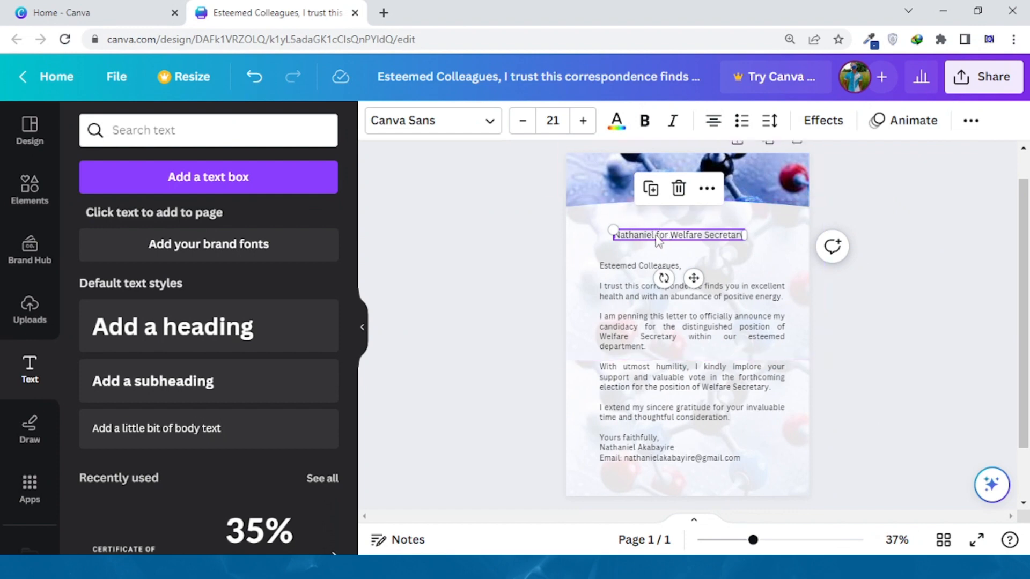
{"action": "left_click", "coordinate": [657, 236]}
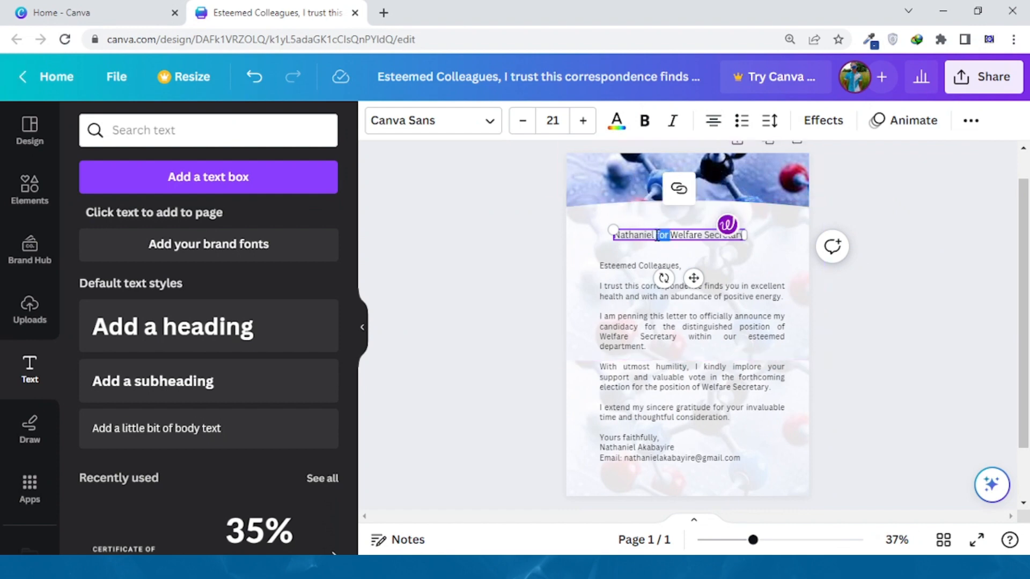
{"action": "left_click", "coordinate": [490, 122]}
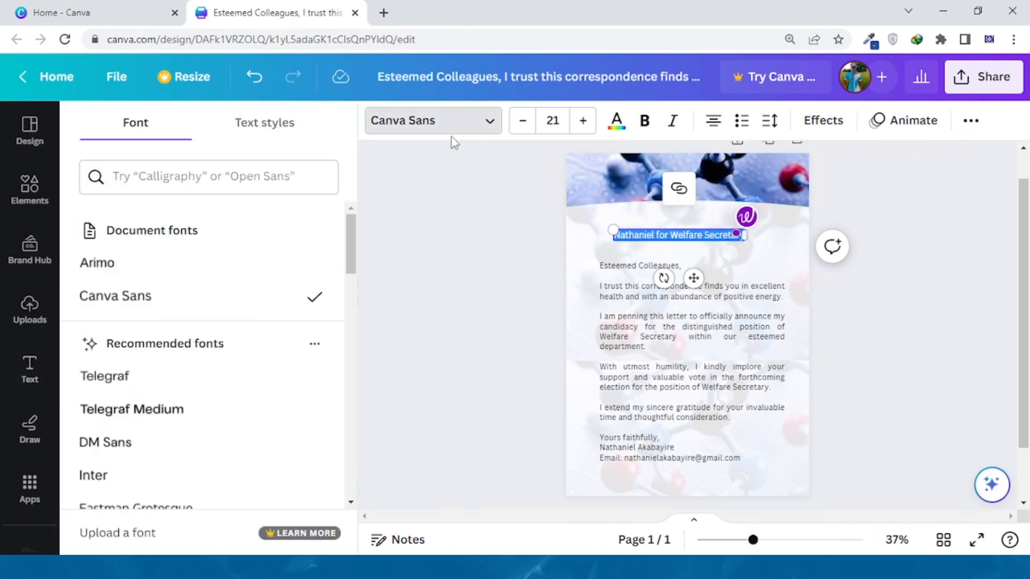
{"action": "scroll", "coordinate": [194, 349], "scroll_direction": "down", "scroll_amount": 3}
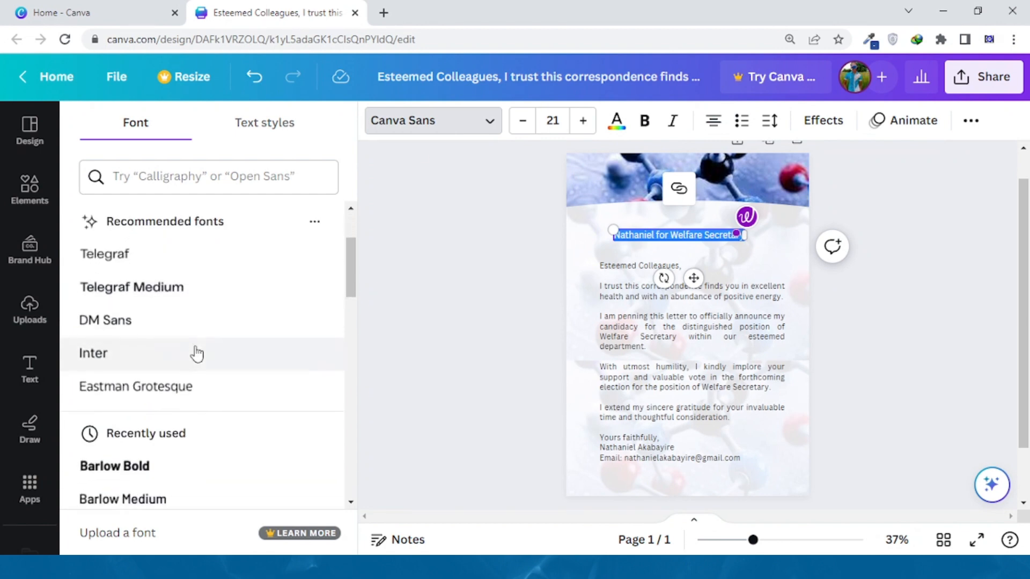
{"action": "left_click", "coordinate": [150, 455]}
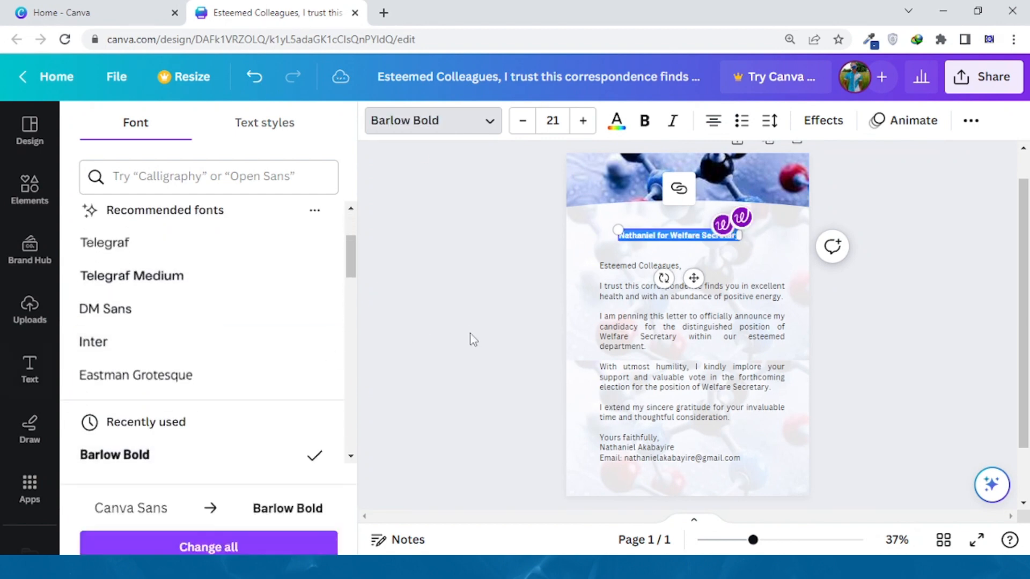
Colour the heading text dark navy blue, using the photo colour taken from the molecule picture
{"action": "left_click", "coordinate": [616, 122]}
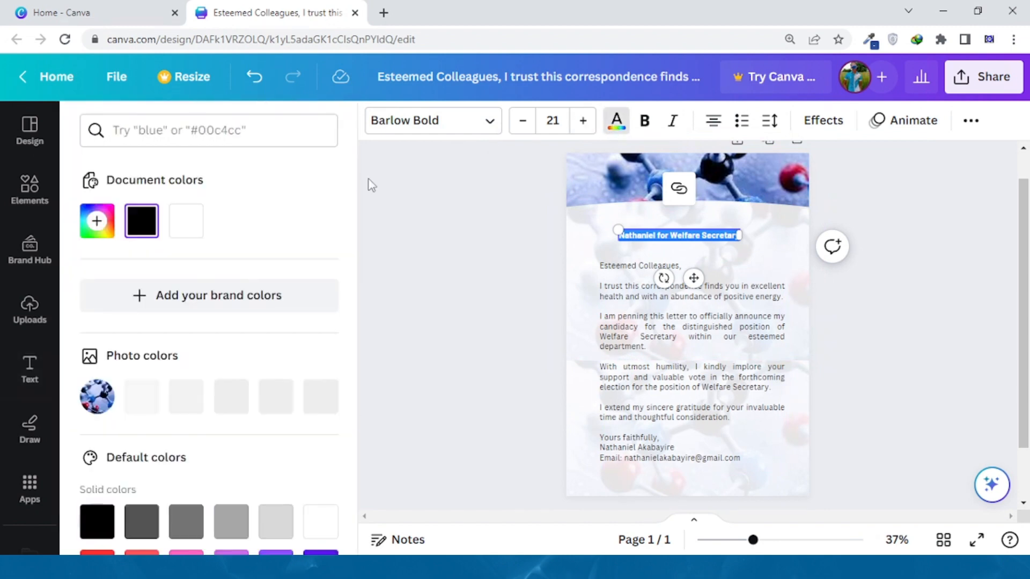
{"action": "scroll", "coordinate": [182, 419], "scroll_direction": "down", "scroll_amount": 1}
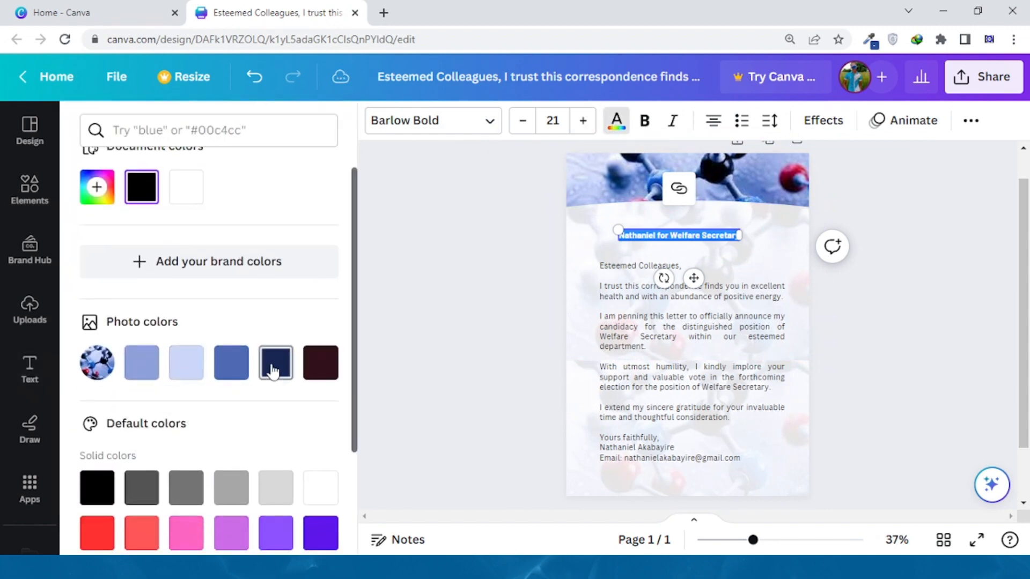
{"action": "left_click", "coordinate": [240, 369]}
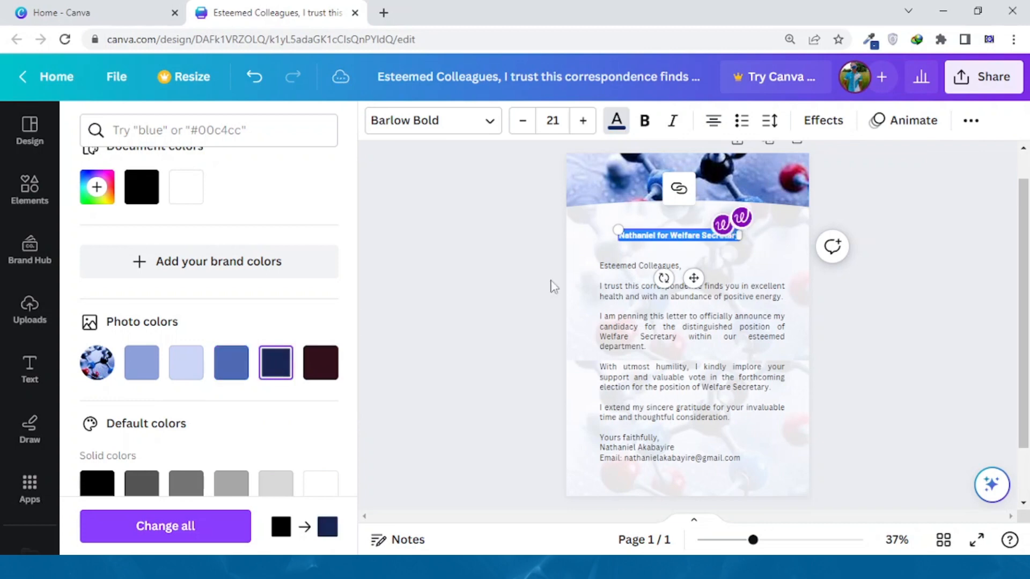
{"action": "left_click", "coordinate": [597, 242]}
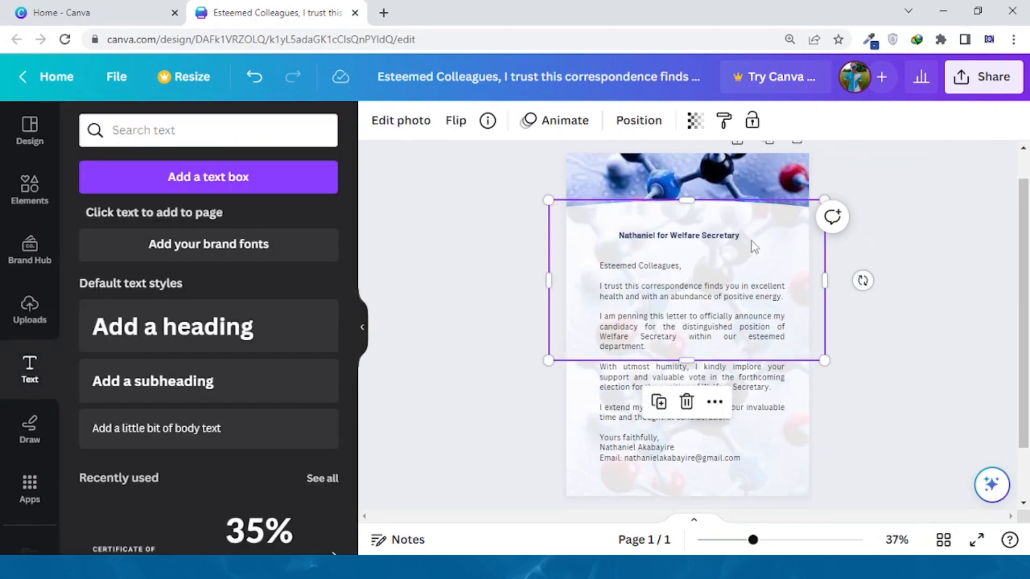
Change the font of the whole letter text to Barlow Medium
{"action": "left_click", "coordinate": [764, 540]}
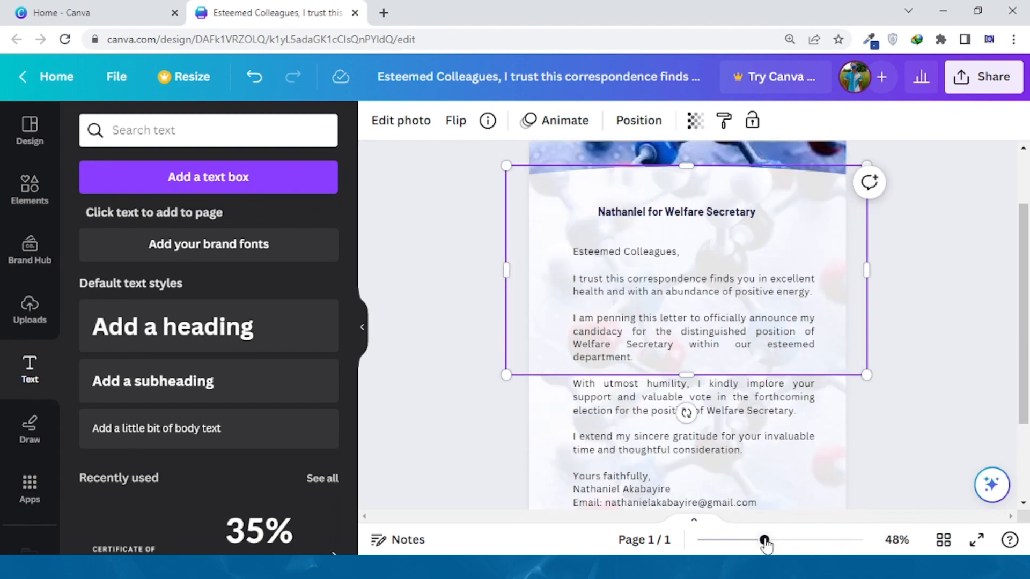
{"action": "left_click", "coordinate": [780, 541]}
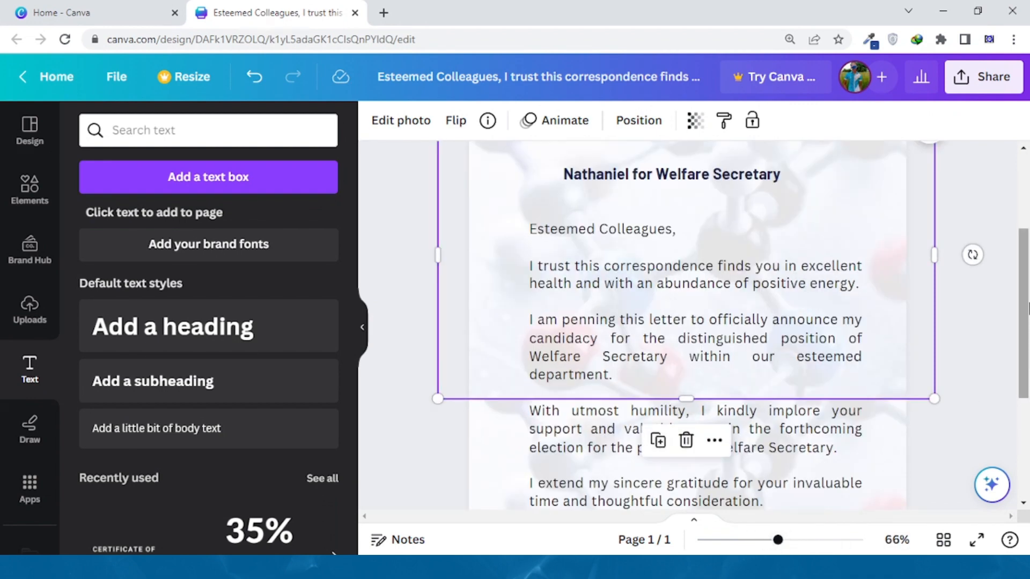
{"action": "scroll", "coordinate": [994, 294], "scroll_direction": "up", "scroll_amount": 3}
{"action": "left_click", "coordinate": [670, 292]}
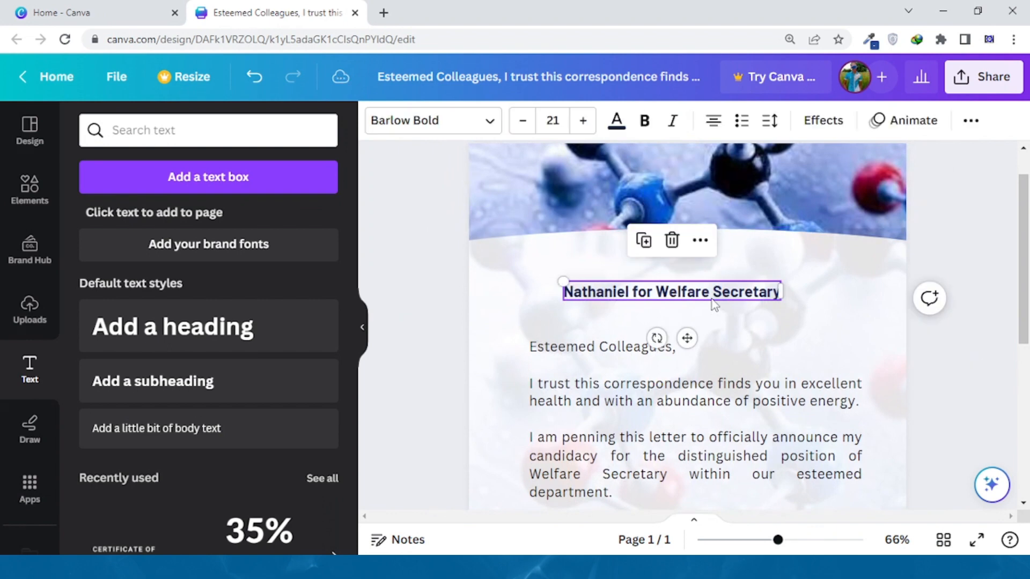
{"action": "scroll", "coordinate": [639, 394], "scroll_direction": "down", "scroll_amount": 1}
{"action": "left_click", "coordinate": [639, 394]}
{"action": "double_click", "coordinate": [638, 387]}
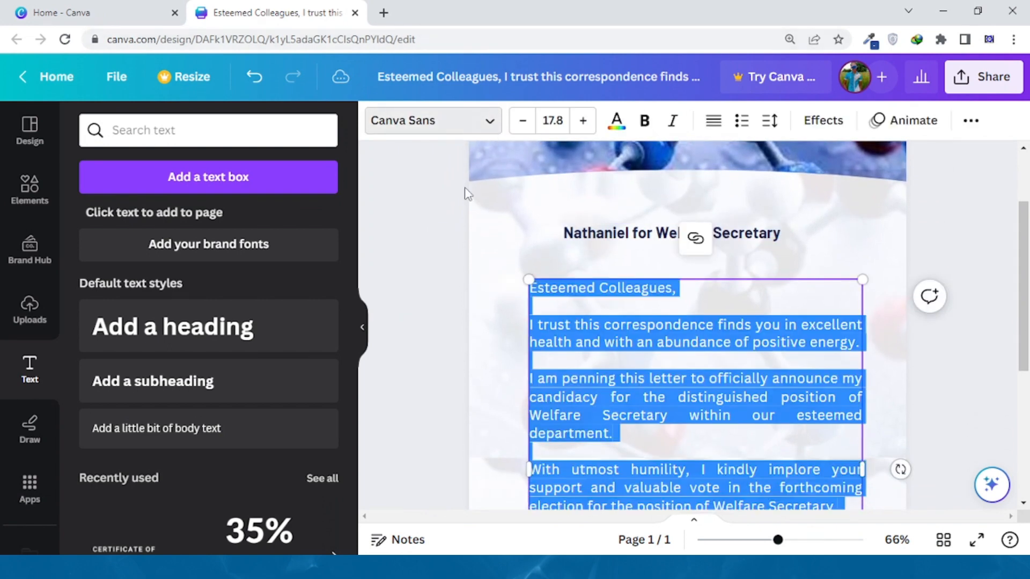
{"action": "scroll", "coordinate": [207, 446], "scroll_direction": "down", "scroll_amount": 2}
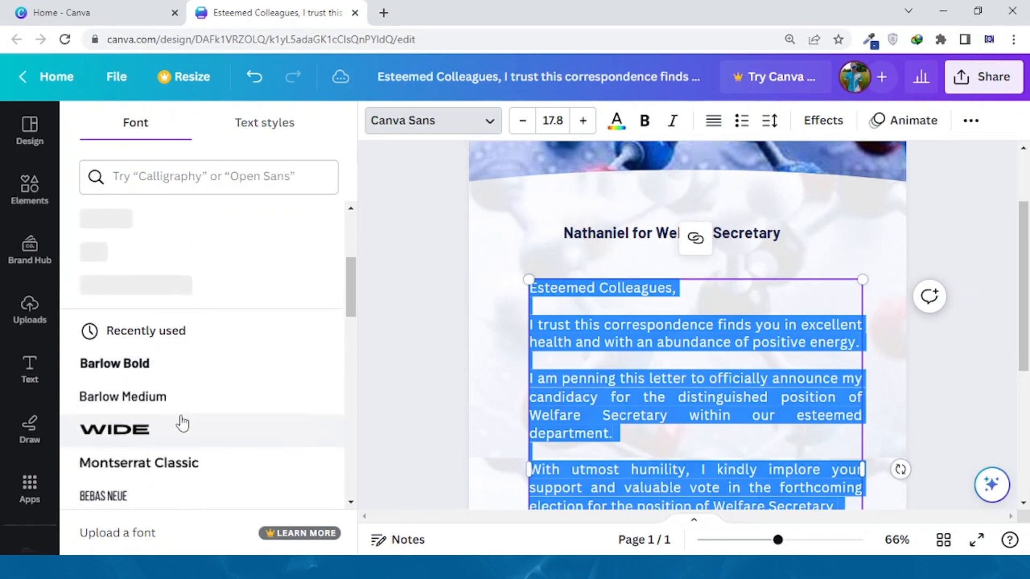
{"action": "left_click", "coordinate": [179, 405]}
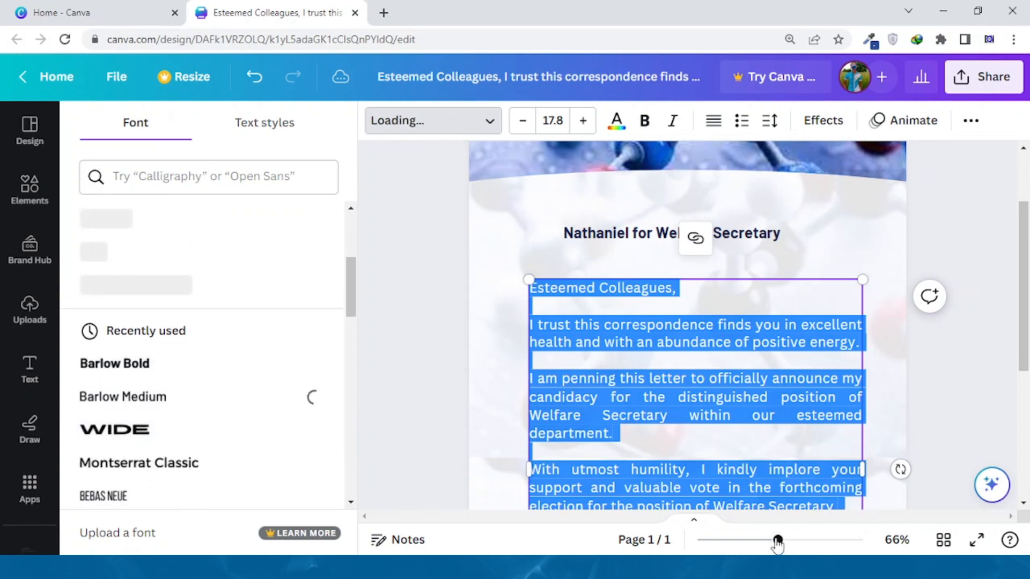
{"action": "left_click_drag", "start_coordinate": [777, 540], "coordinate": [764, 544]}
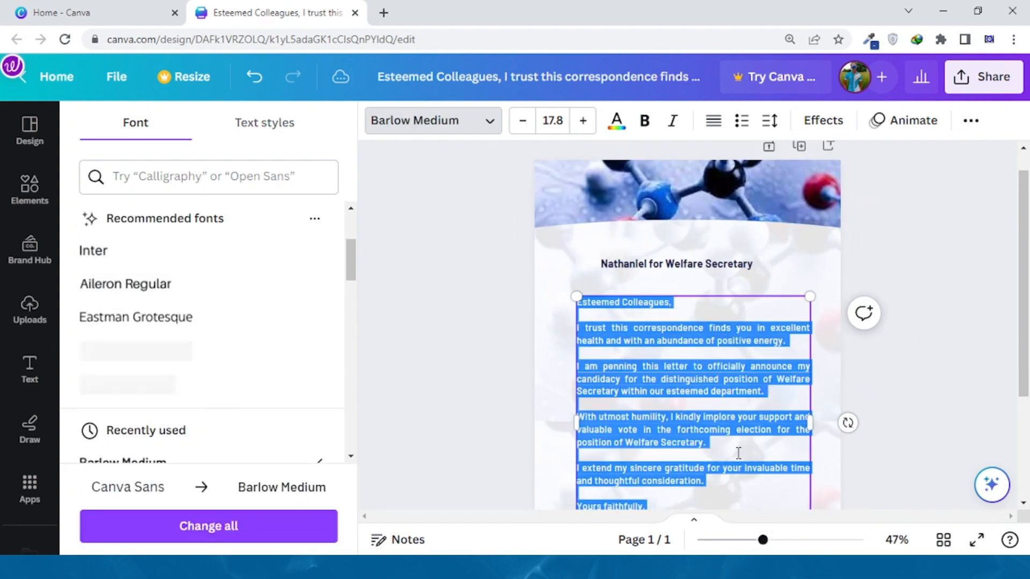
Colour the candidate's name in the letter's sign-off medium blue, using the photo colour taken from the molecule picture
{"action": "scroll", "coordinate": [740, 482], "scroll_direction": "down", "scroll_amount": 3}
{"action": "left_click", "coordinate": [699, 424]}
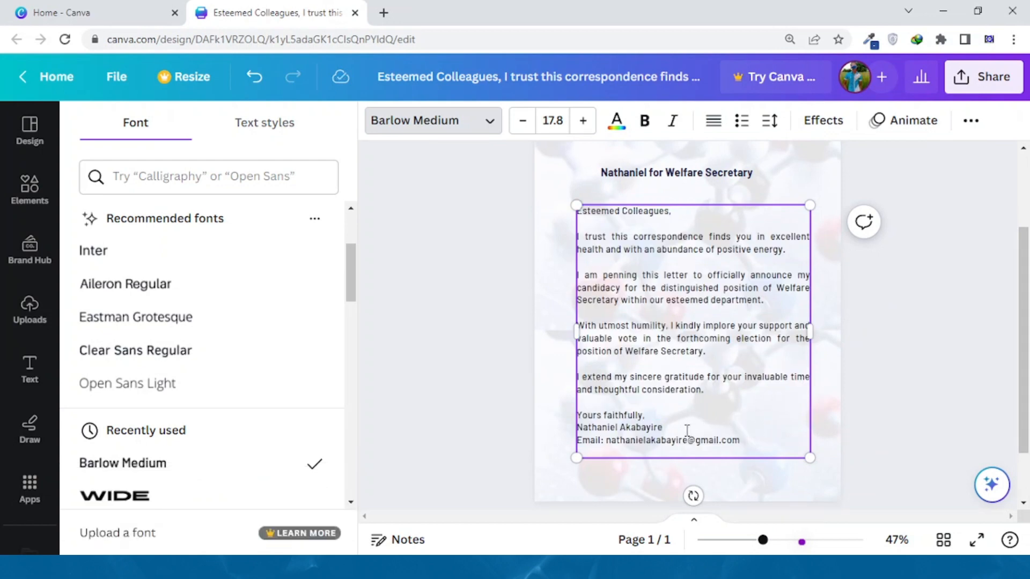
{"action": "left_click_drag", "start_coordinate": [687, 430], "coordinate": [582, 441]}
{"action": "left_click_drag", "start_coordinate": [646, 427], "coordinate": [577, 427]}
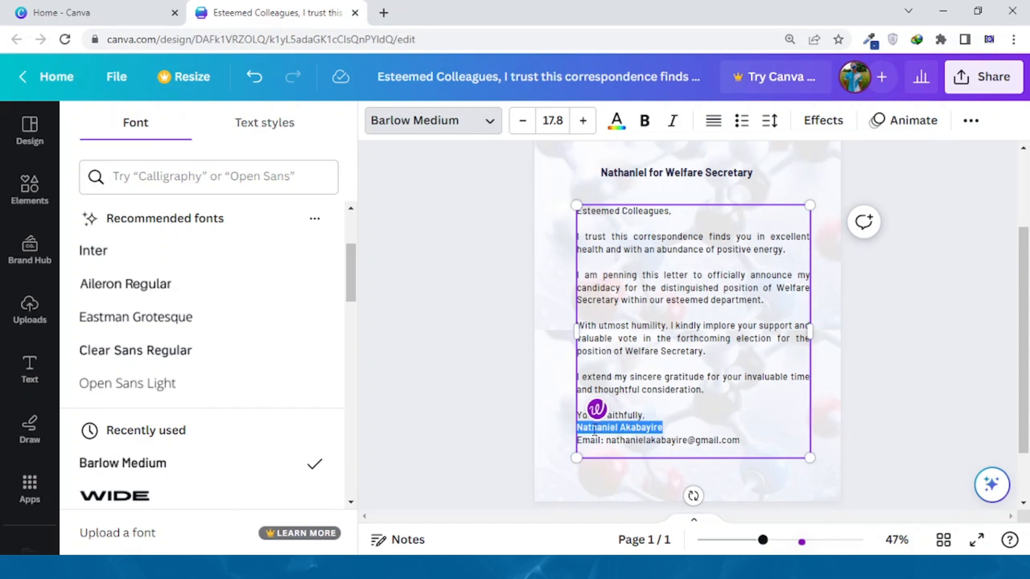
{"action": "left_click", "coordinate": [616, 120]}
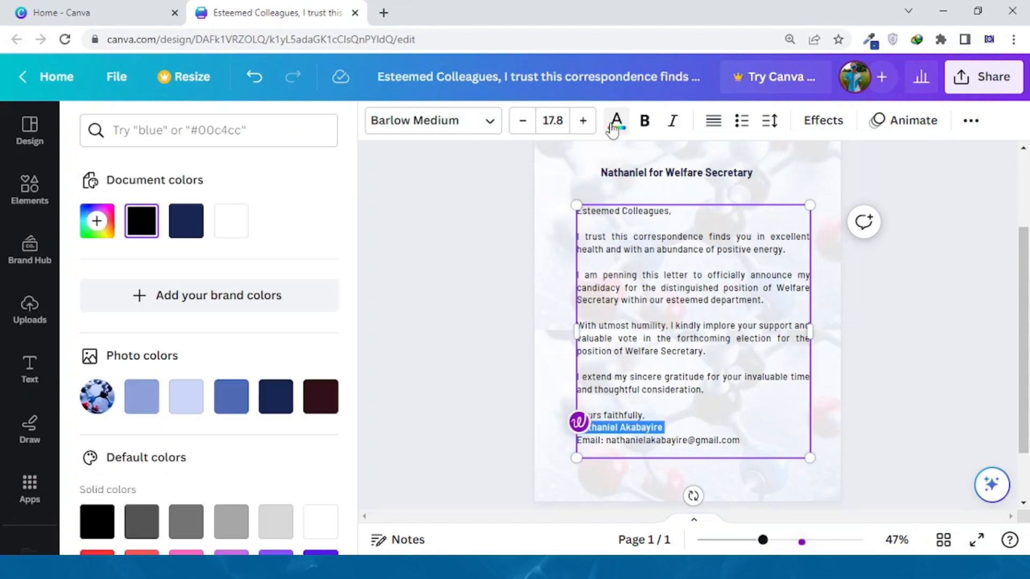
{"action": "left_click", "coordinate": [188, 229]}
{"action": "left_click", "coordinate": [232, 397]}
{"action": "left_click", "coordinate": [635, 440]}
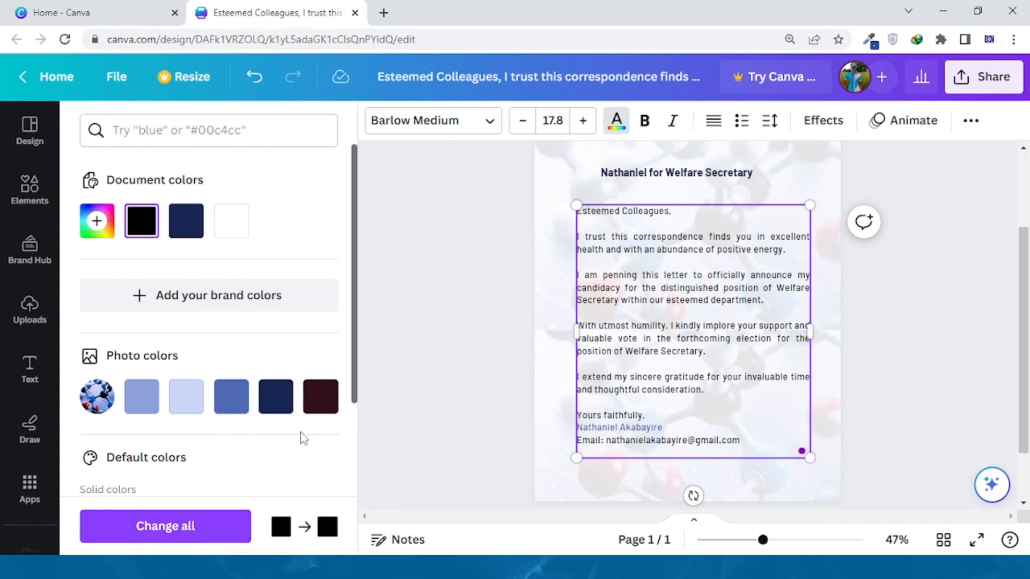
Recolour the candidate's name in the letter's sign-off with the dark navy blue document colour
{"action": "left_click_drag", "start_coordinate": [682, 427], "coordinate": [583, 426]}
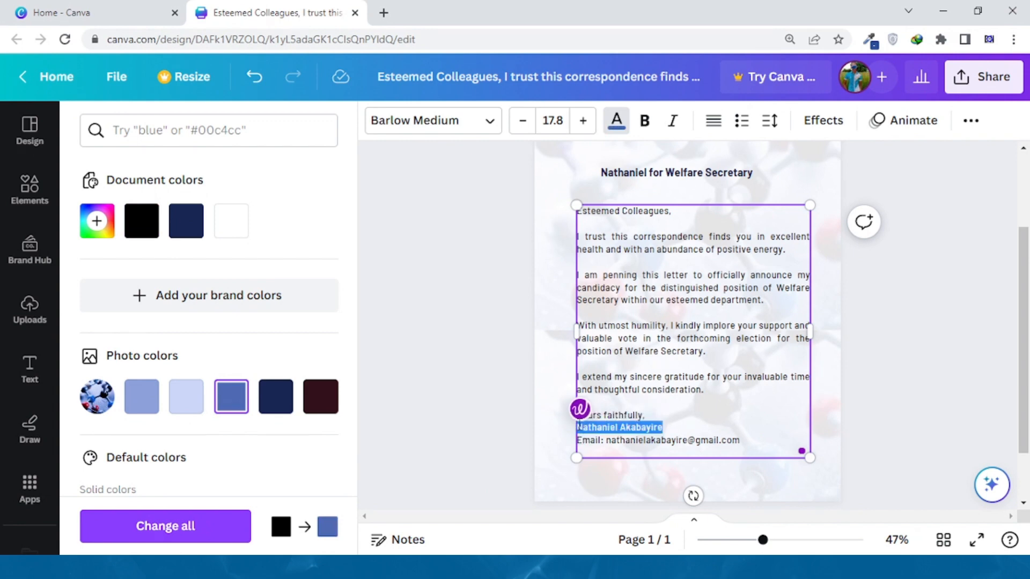
{"action": "left_click", "coordinate": [616, 120]}
{"action": "left_click", "coordinate": [616, 125]}
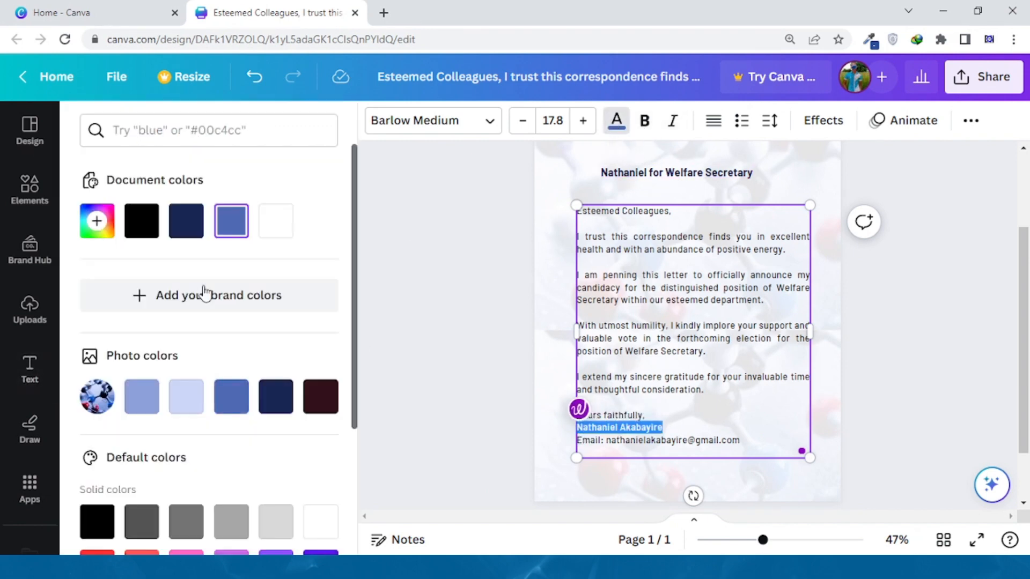
{"action": "left_click", "coordinate": [186, 225]}
{"action": "left_click", "coordinate": [669, 374]}
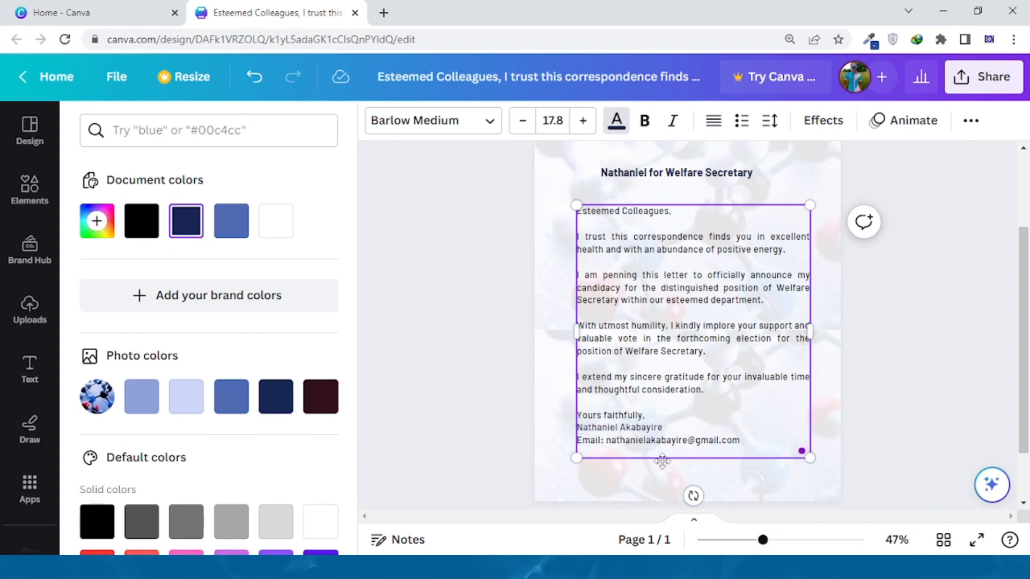
{"action": "left_click", "coordinate": [641, 481]}
Move the heading slightly down towards the letter and increase its font size by three points
{"action": "scroll", "coordinate": [950, 468], "scroll_direction": "up", "scroll_amount": 3}
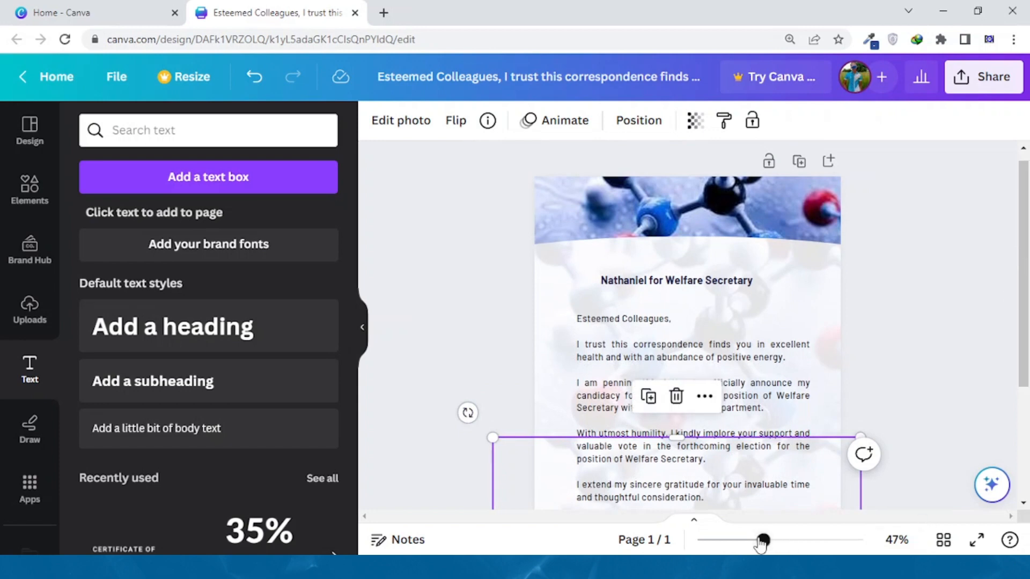
{"action": "mouse_move", "coordinate": [763, 540]}
{"action": "left_mouse_down"}
{"action": "mouse_move", "coordinate": [740, 540]}
{"action": "mouse_move", "coordinate": [756, 544]}
{"action": "left_mouse_up"}
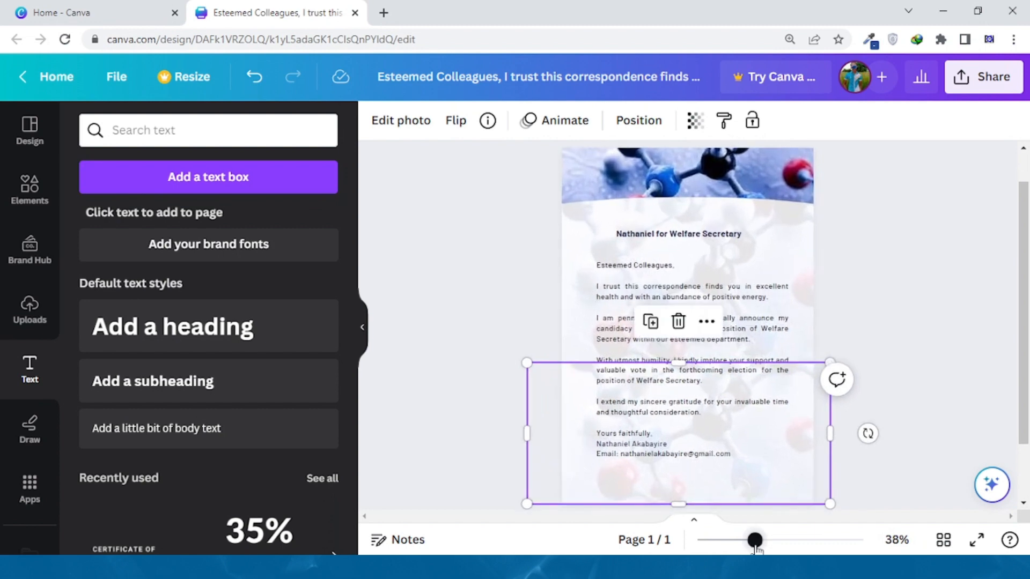
{"action": "left_click", "coordinate": [1019, 381]}
{"action": "scroll", "coordinate": [993, 419], "scroll_direction": "up", "scroll_amount": 2}
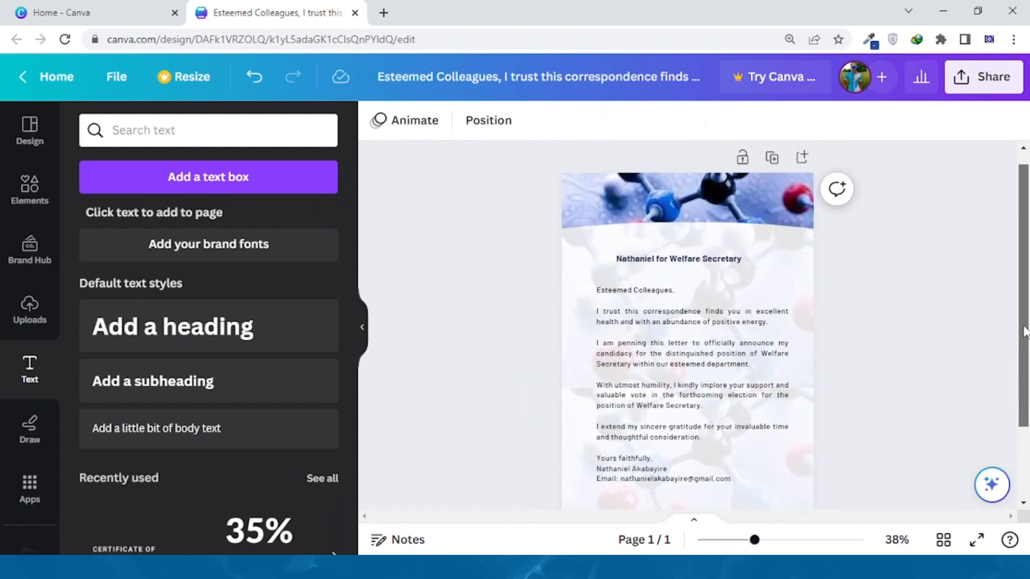
{"action": "left_click", "coordinate": [667, 273]}
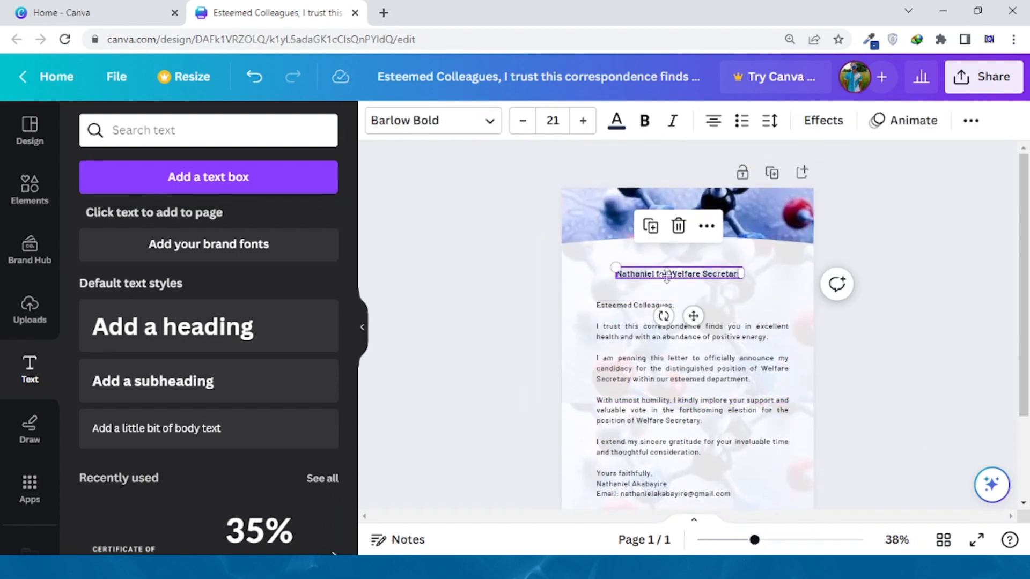
{"action": "left_click_drag", "start_coordinate": [666, 277], "coordinate": [667, 284]}
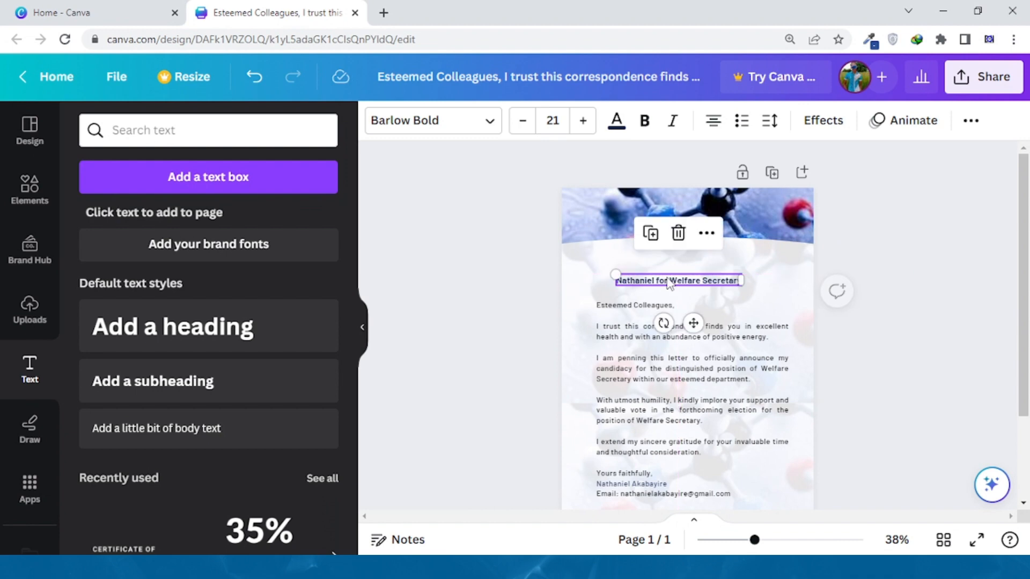
{"action": "double_click", "coordinate": [583, 122]}
{"action": "left_click", "coordinate": [583, 121]}
Extend the lower edge of the header molecule photo slightly downward behind the curve
{"action": "left_click", "coordinate": [599, 206]}
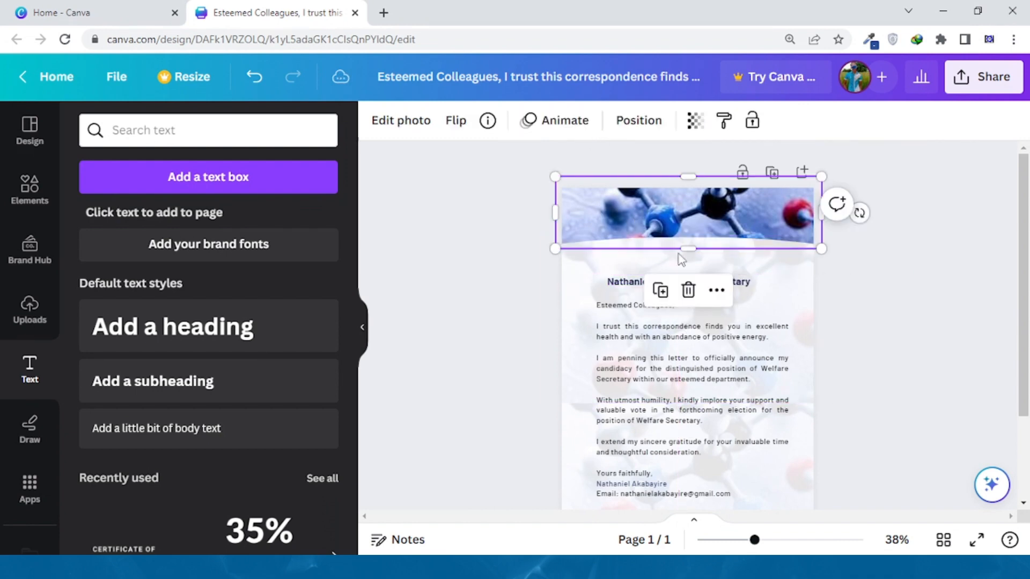
{"action": "double_click", "coordinate": [687, 244]}
{"action": "left_click", "coordinate": [519, 242]}
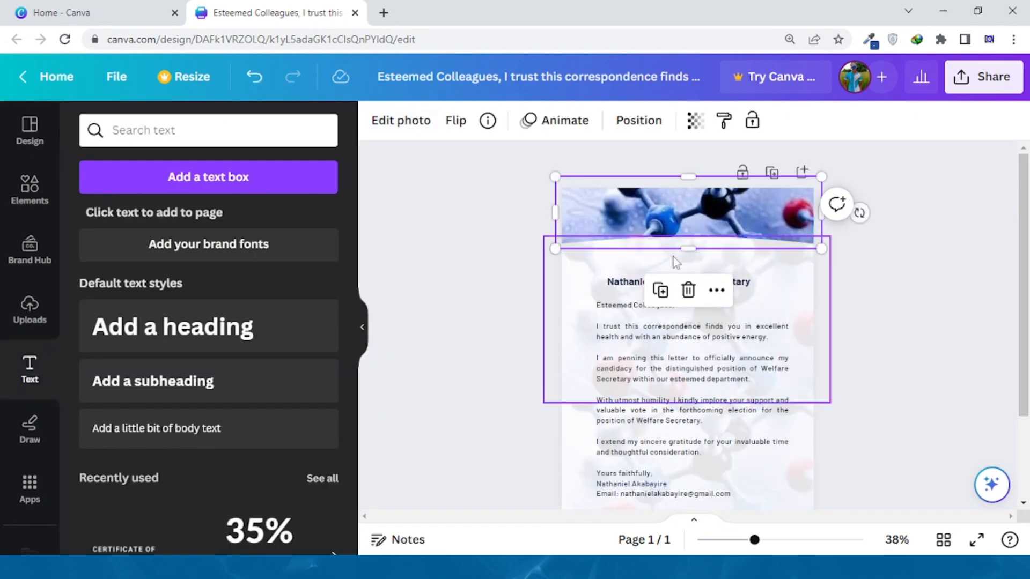
{"action": "left_click_drag", "start_coordinate": [688, 249], "coordinate": [688, 261]}
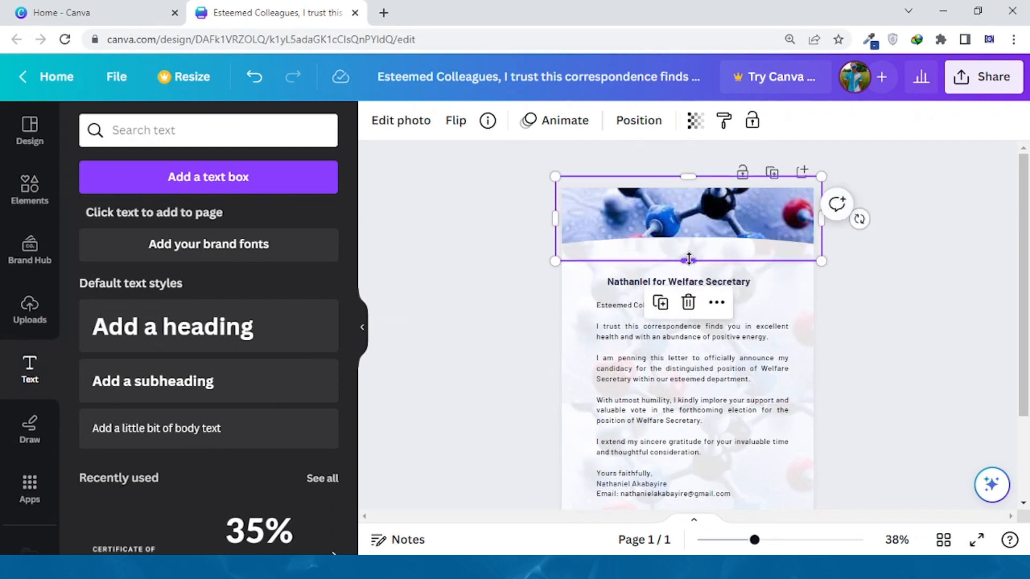
{"action": "left_click", "coordinate": [609, 267]}
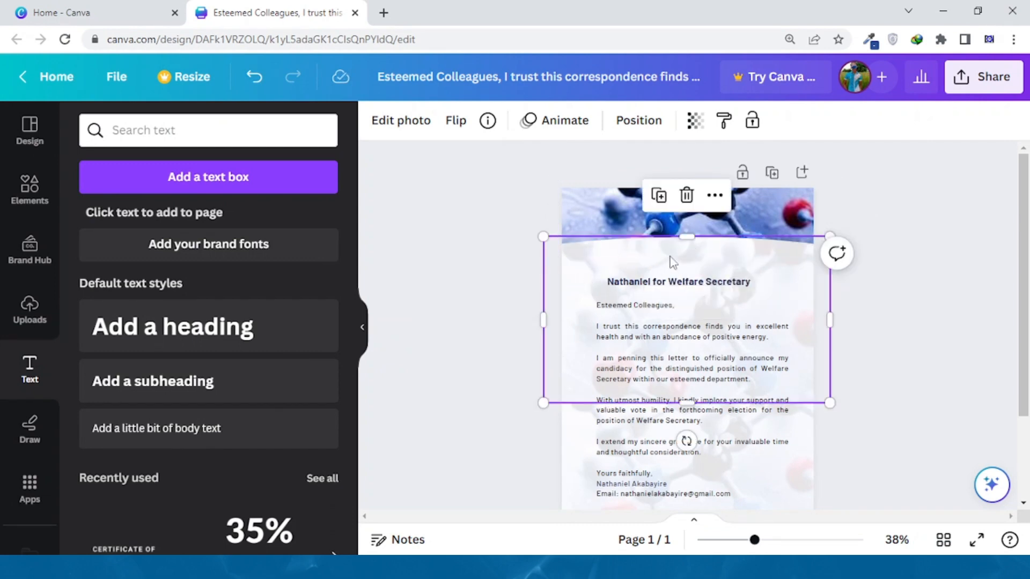
{"action": "left_click_drag", "start_coordinate": [670, 259], "coordinate": [669, 269]}
{"action": "key", "text": "ctrl+z"}
Select the white ellipse in the layer list and move it slightly down to lower the header's curved edge
{"action": "left_click", "coordinate": [437, 234]}
{"action": "left_click", "coordinate": [489, 122]}
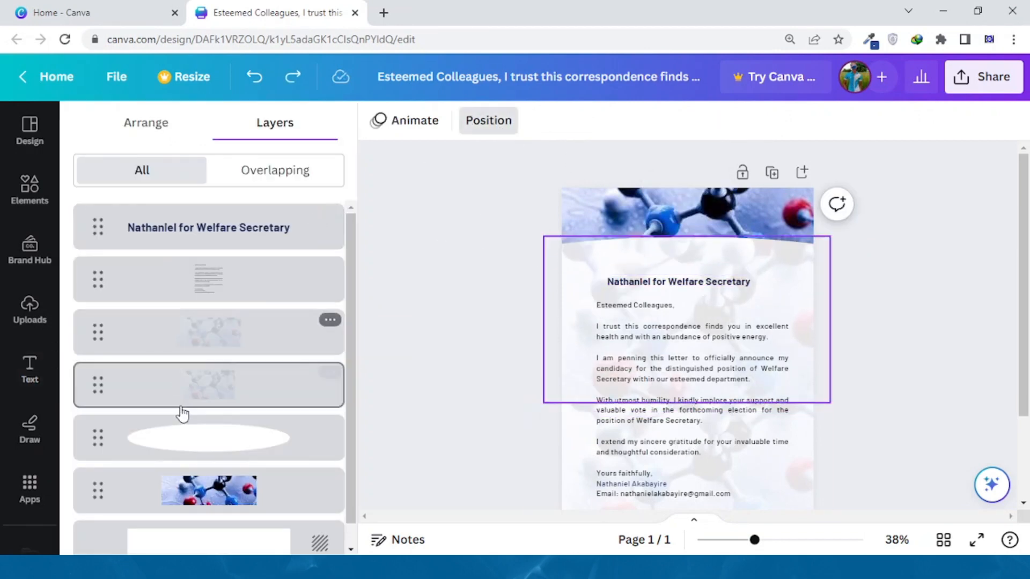
{"action": "left_click", "coordinate": [184, 442]}
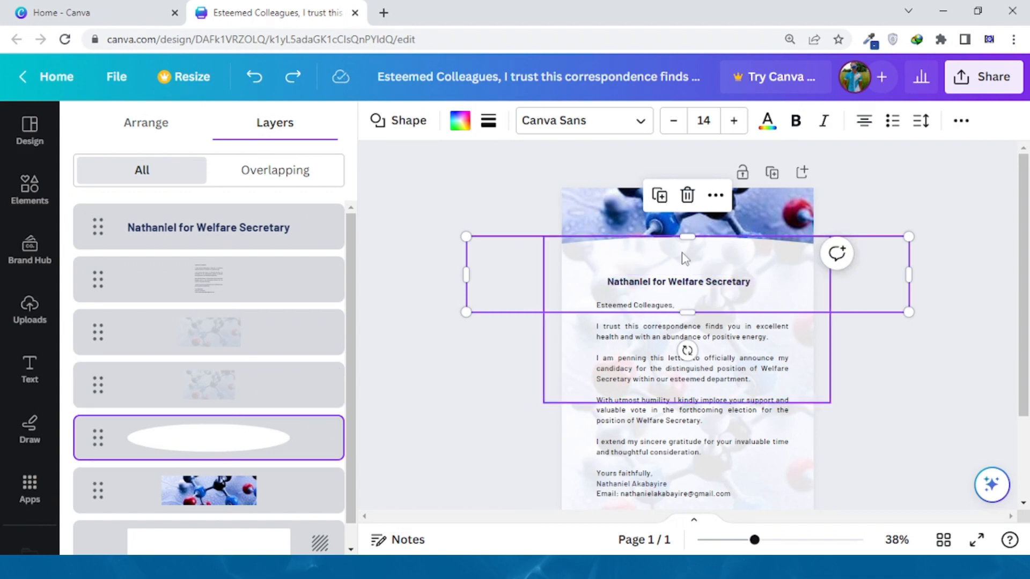
{"action": "left_click_drag", "start_coordinate": [686, 249], "coordinate": [687, 257]}
{"action": "left_click", "coordinate": [451, 185]}
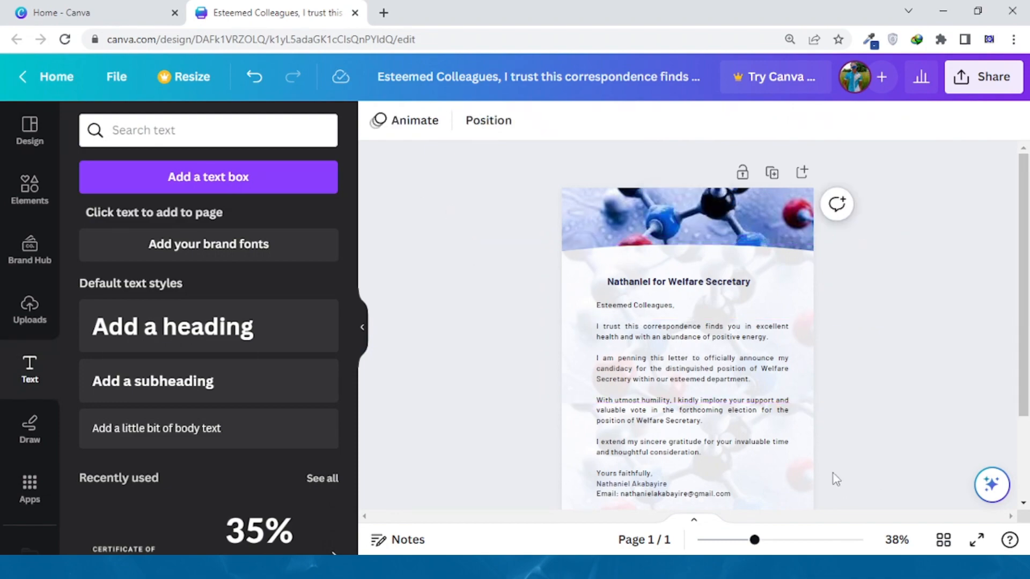
Add a rounded square filled with medium blue and place it over the header photo
{"action": "left_click_drag", "start_coordinate": [810, 540], "coordinate": [774, 540]}
{"action": "scroll", "coordinate": [762, 433], "scroll_direction": "up", "scroll_amount": 2}
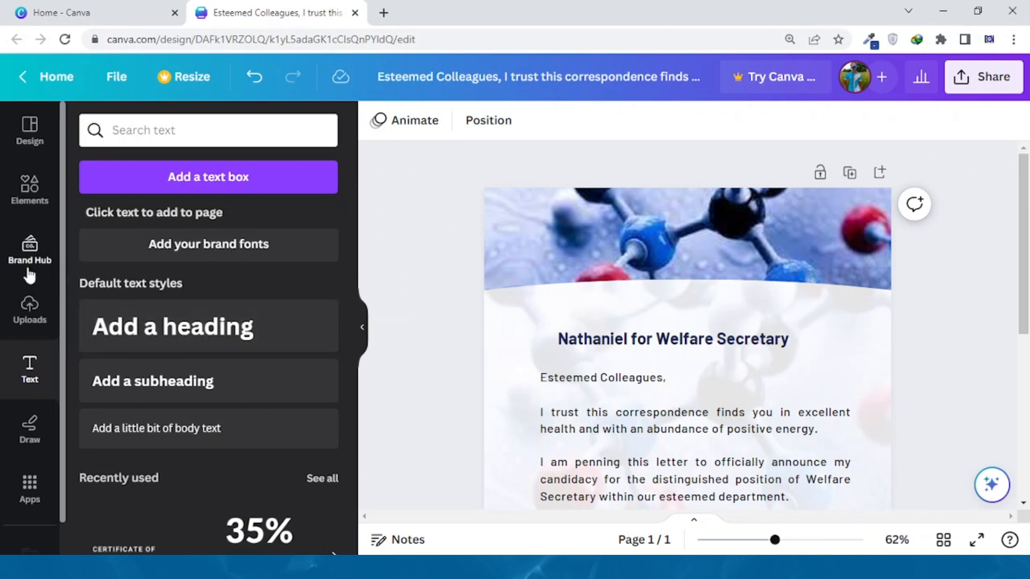
{"action": "left_click", "coordinate": [30, 201]}
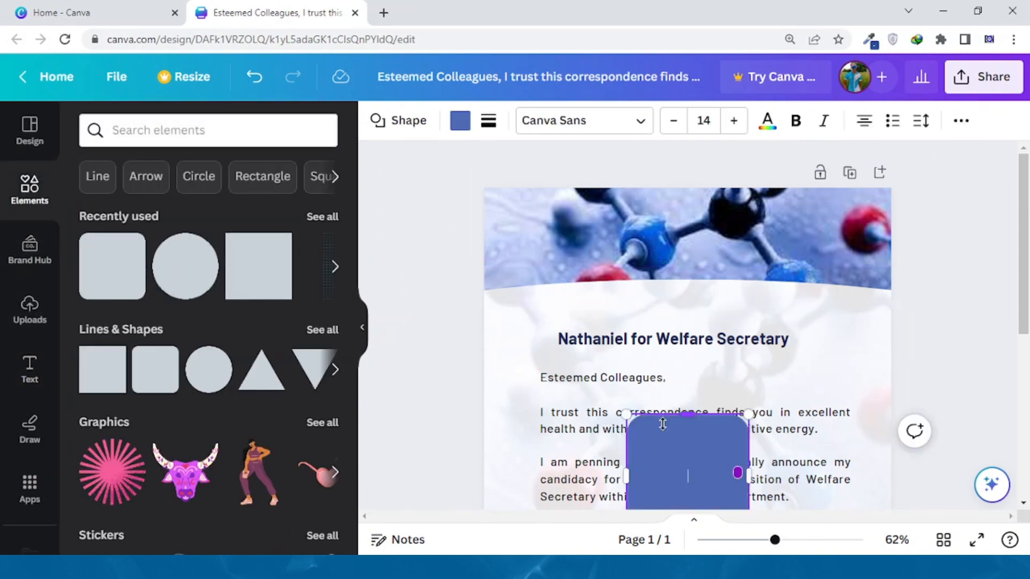
{"action": "left_click_drag", "start_coordinate": [663, 428], "coordinate": [623, 199]}
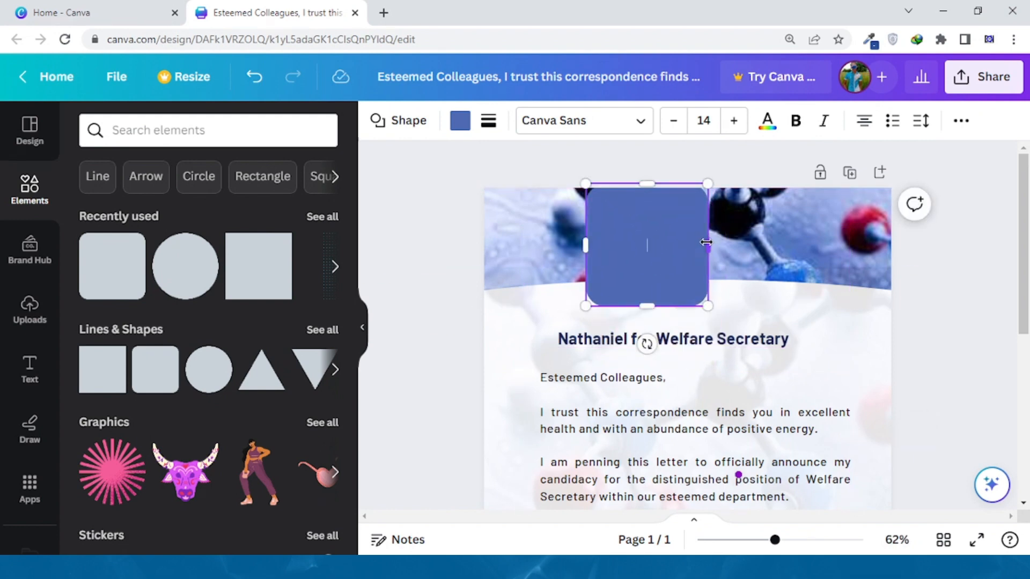
Stretch the blue shape to about the letter's width, reduce its height and position it as a banner inside the header photo
{"action": "left_click_drag", "start_coordinate": [713, 244], "coordinate": [850, 240]}
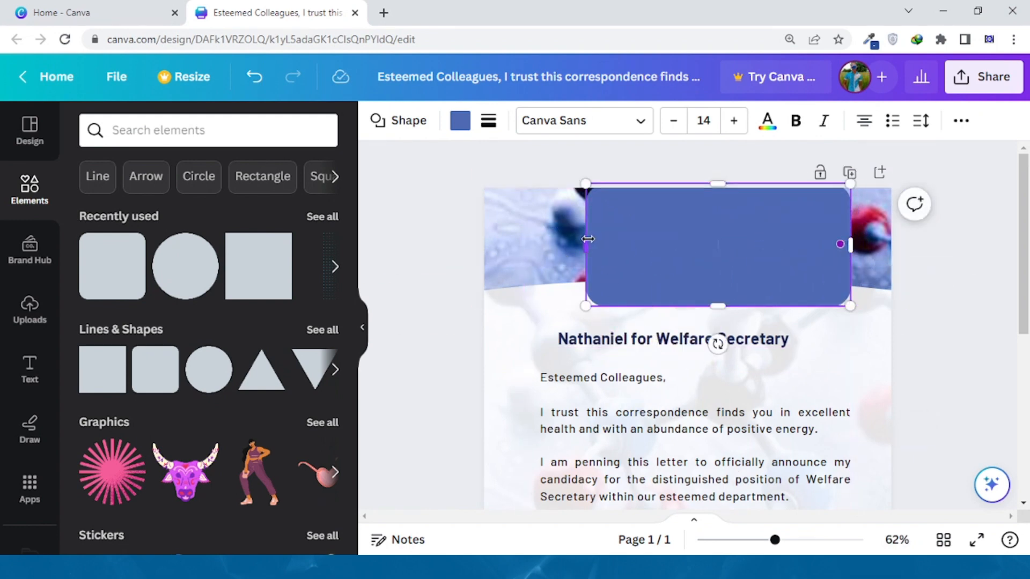
{"action": "left_click_drag", "start_coordinate": [587, 239], "coordinate": [539, 242]}
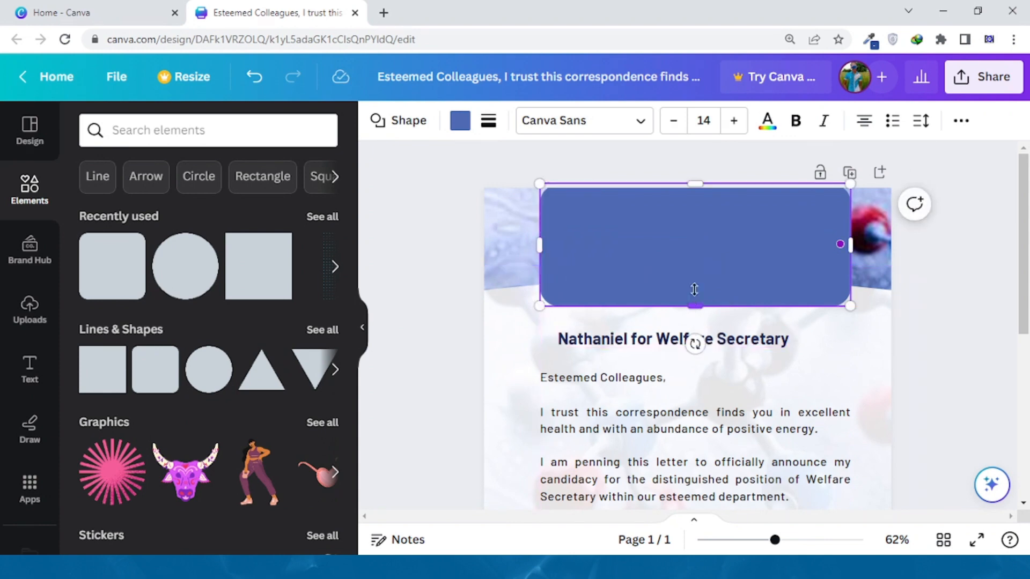
{"action": "left_click_drag", "start_coordinate": [694, 290], "coordinate": [668, 250]}
{"action": "left_click", "coordinate": [383, 224]}
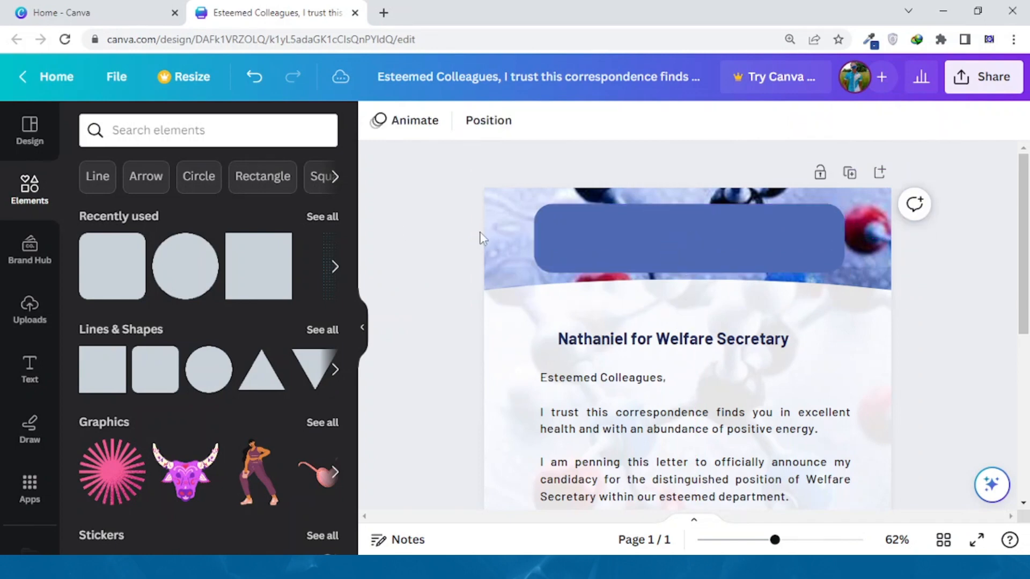
Insert the uploaded Biochemistry Students' Association logo and the university crest, and move the crest onto the start of the blue banner
{"action": "left_click", "coordinate": [29, 309]}
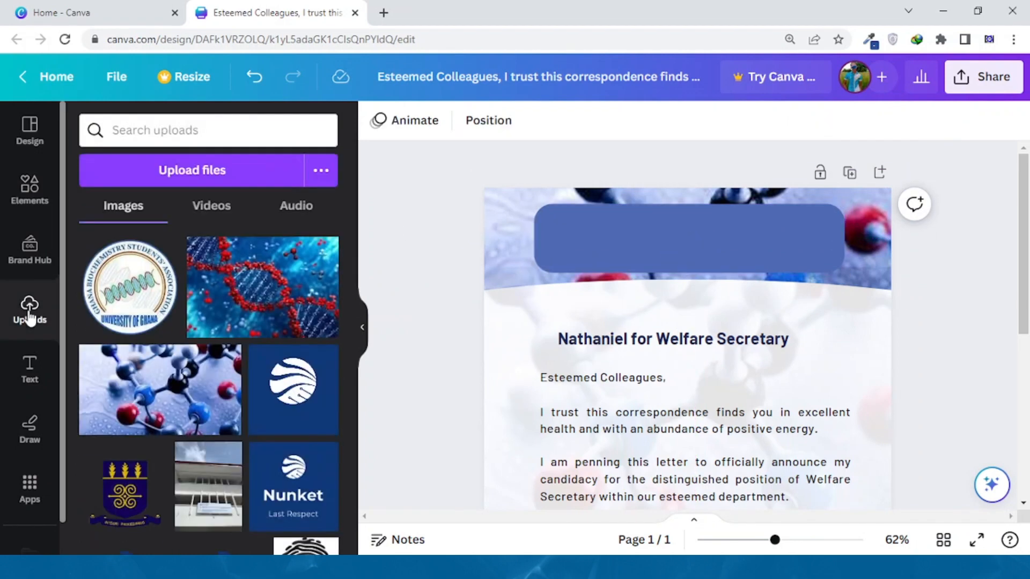
{"action": "left_click", "coordinate": [119, 308]}
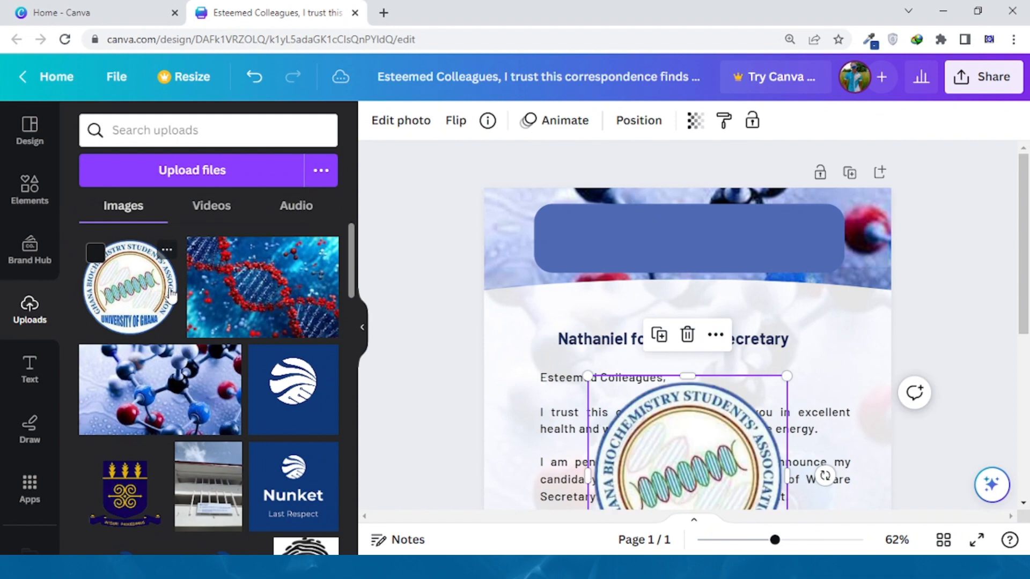
{"action": "left_click", "coordinate": [125, 488]}
{"action": "left_click_drag", "start_coordinate": [677, 453], "coordinate": [590, 235]}
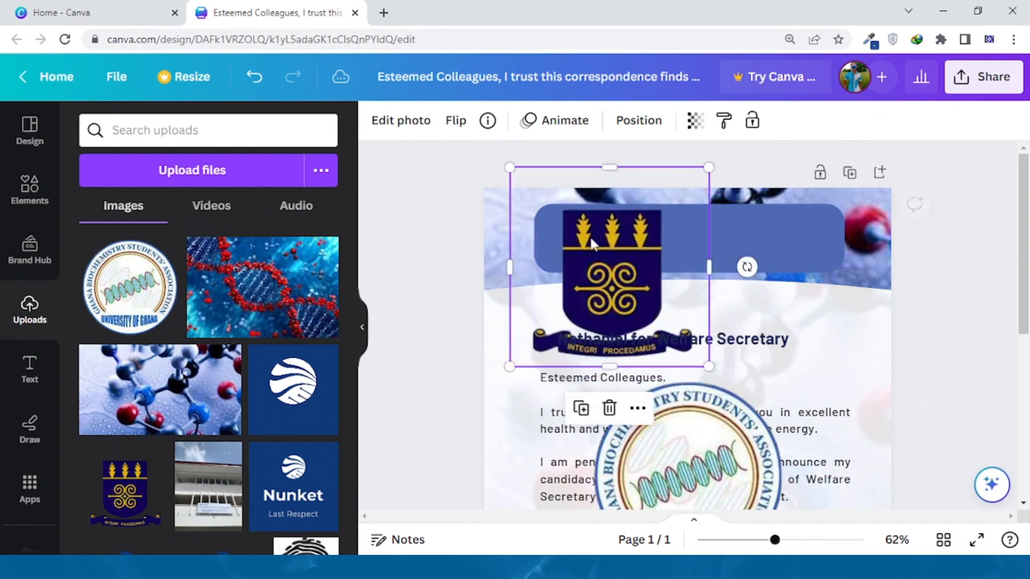
Shrink the university crest and the round association logo to fit the blue banner's height, moving the logo beside the crest
{"action": "left_click_drag", "start_coordinate": [663, 309], "coordinate": [582, 250]}
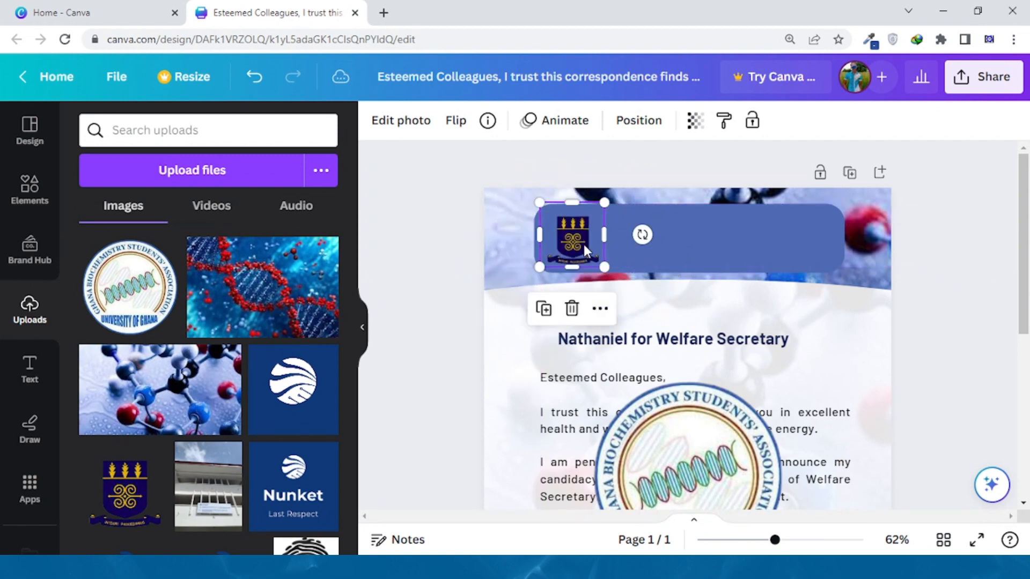
{"action": "left_click", "coordinate": [653, 467]}
{"action": "left_click_drag", "start_coordinate": [654, 466], "coordinate": [653, 278]}
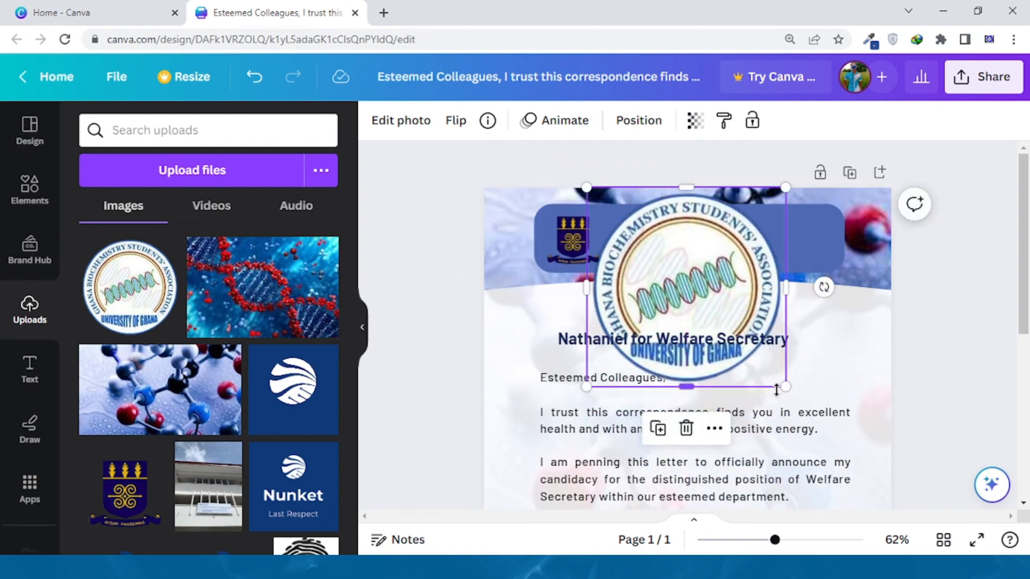
{"action": "left_click_drag", "start_coordinate": [763, 368], "coordinate": [574, 249]}
Fine-tune the crest and the association logo so they sit close together at the start of the banner
{"action": "left_click", "coordinate": [583, 244]}
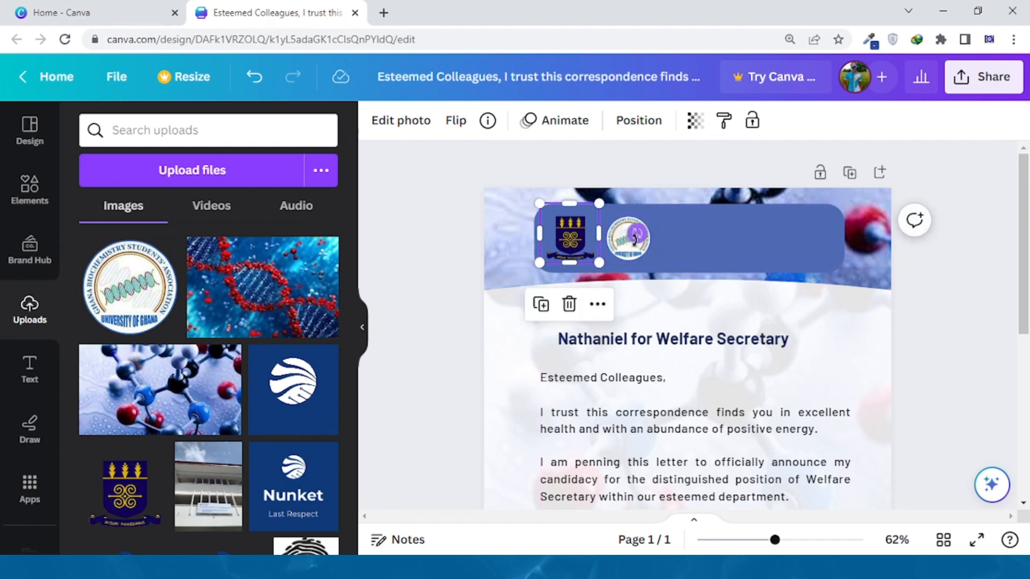
{"action": "left_click_drag", "start_coordinate": [635, 239], "coordinate": [626, 246]}
{"action": "left_click", "coordinate": [633, 250]}
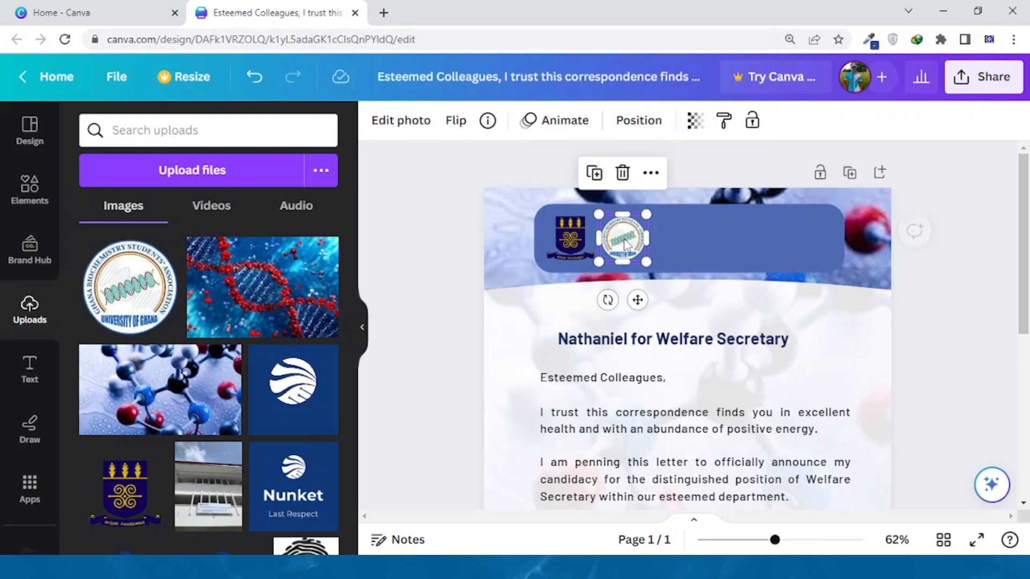
{"action": "left_click", "coordinate": [443, 244]}
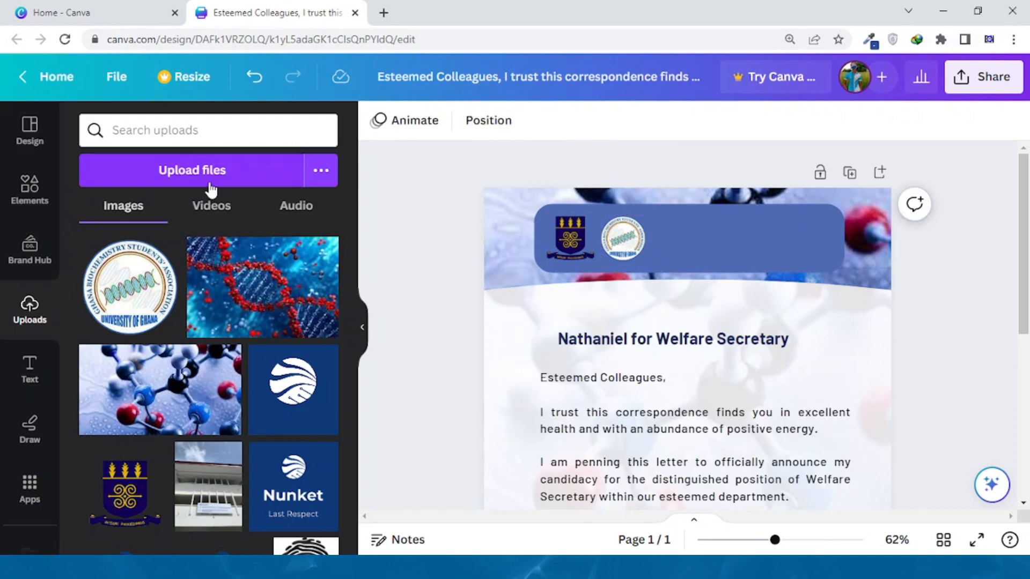
Add the text "Ghana Biochemistry students association, university of ghana" and place it in the banner beside the logos, enlarged to size 17.4
{"action": "left_click", "coordinate": [30, 363]}
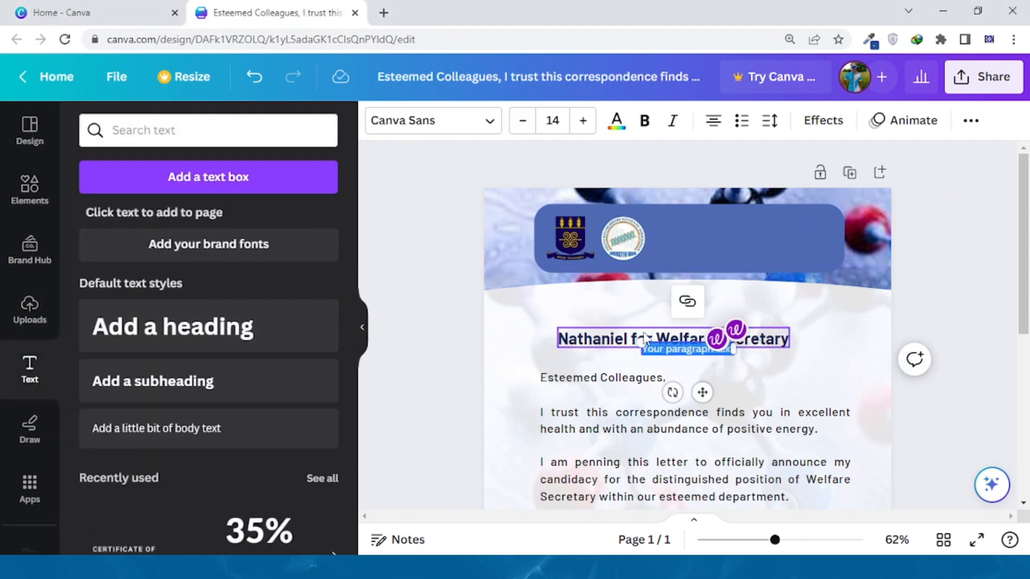
{"action": "type", "text": "Ghana Biochemistry students association, university of ghana"}
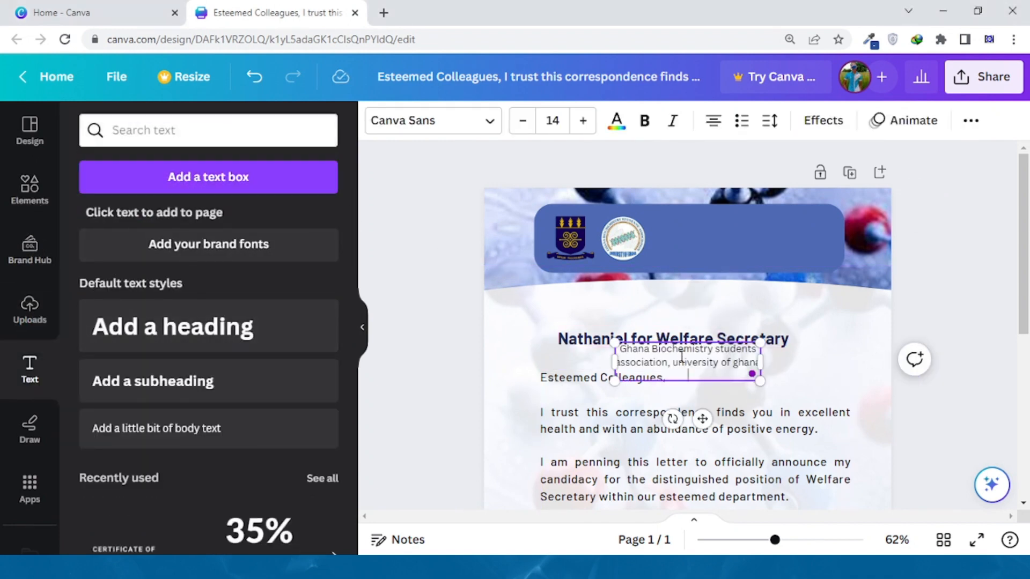
{"action": "left_click", "coordinate": [491, 338]}
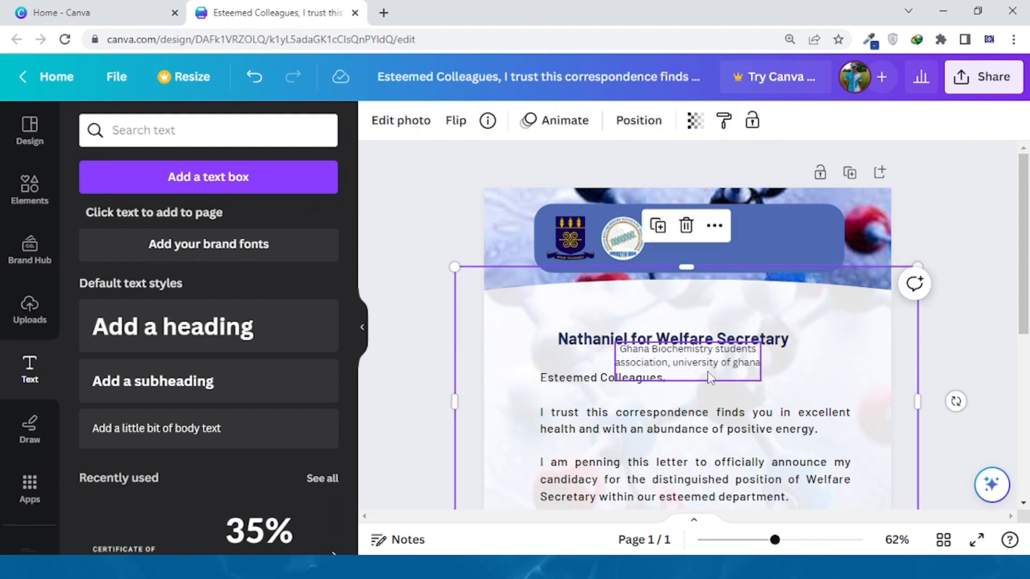
{"action": "left_click_drag", "start_coordinate": [709, 377], "coordinate": [757, 259]}
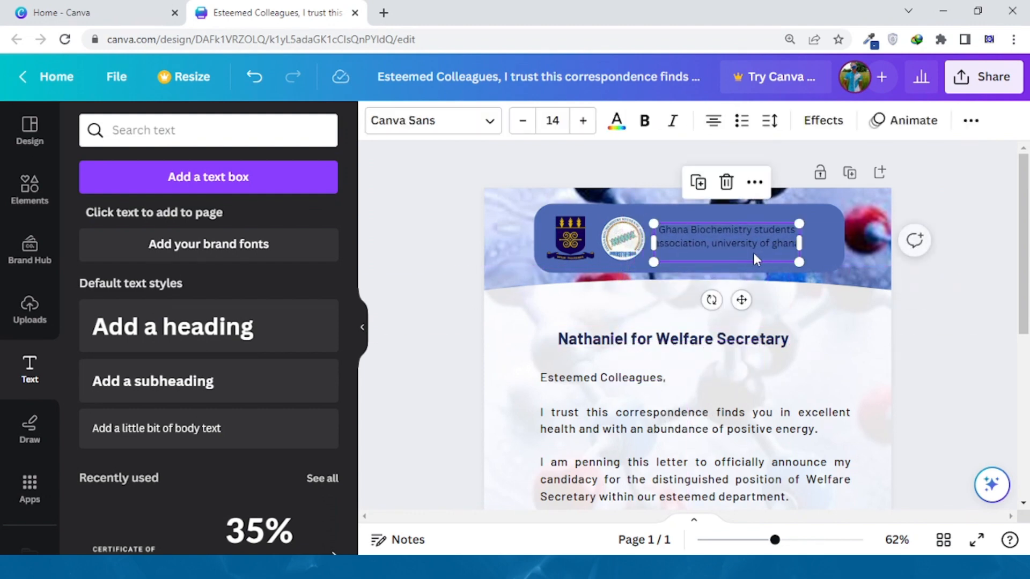
{"action": "left_click_drag", "start_coordinate": [800, 223], "coordinate": [834, 210]}
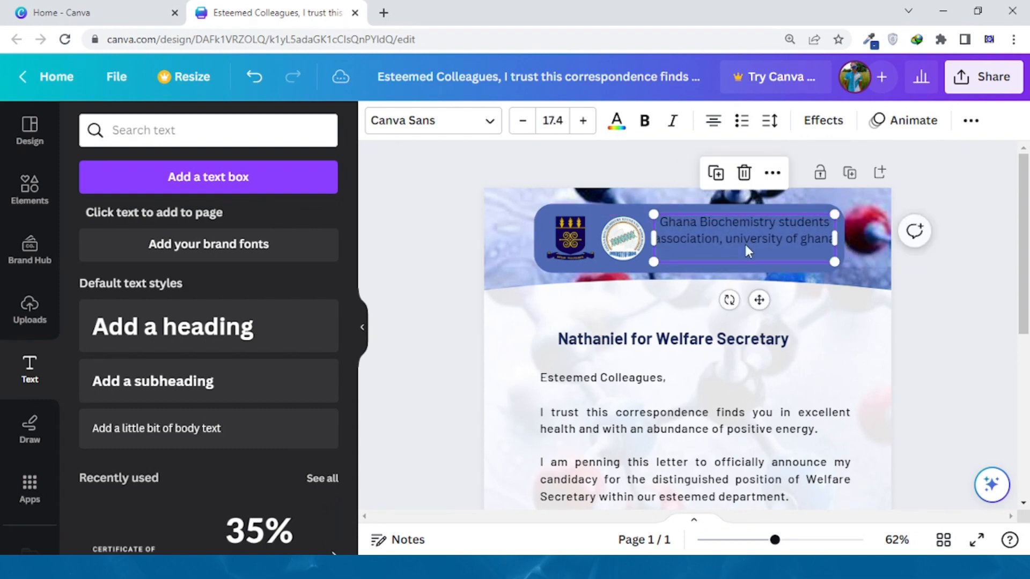
Left-align the association text in the banner and remove its empty last line
{"action": "left_click", "coordinate": [671, 240]}
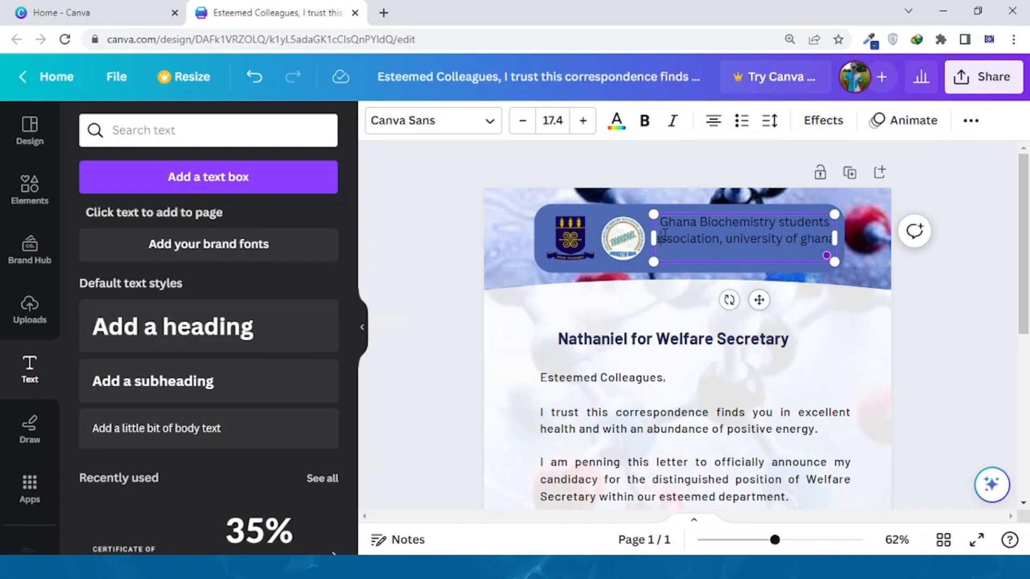
{"action": "key", "text": "BackSpace"}
{"action": "left_click_drag", "start_coordinate": [682, 230], "coordinate": [690, 239]}
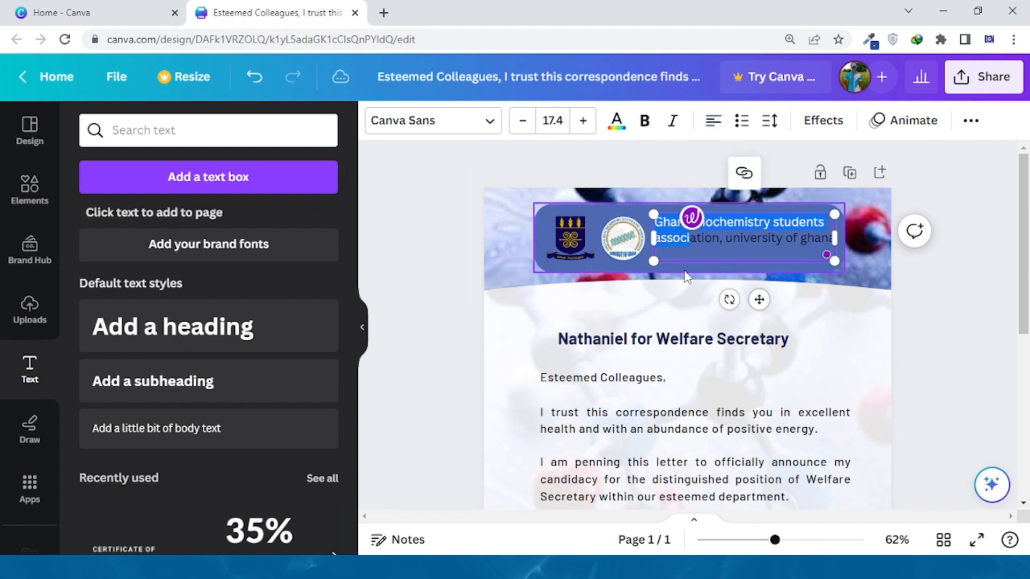
{"action": "left_click", "coordinate": [697, 260]}
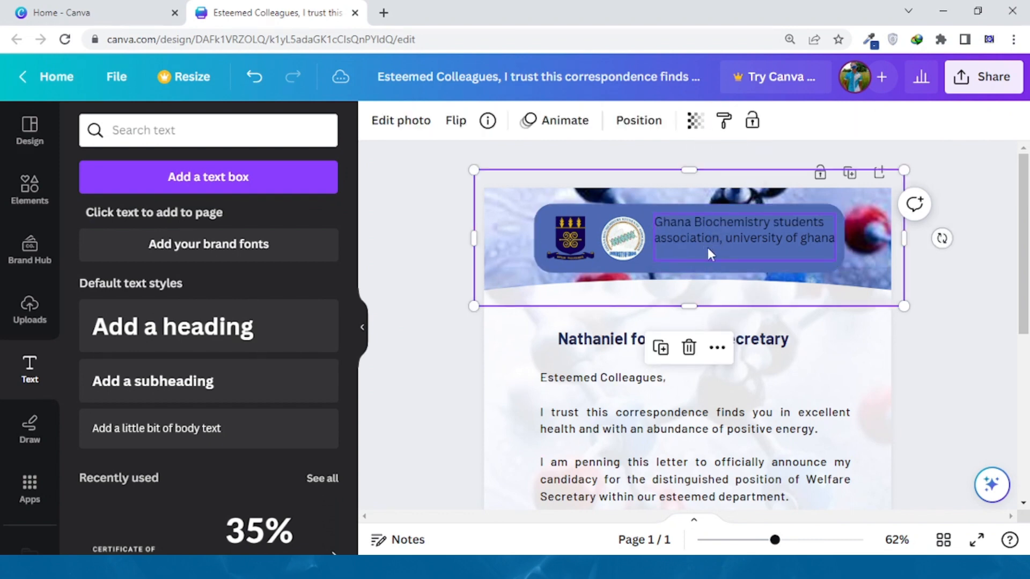
{"action": "left_click", "coordinate": [704, 253]}
{"action": "left_click", "coordinate": [718, 251]}
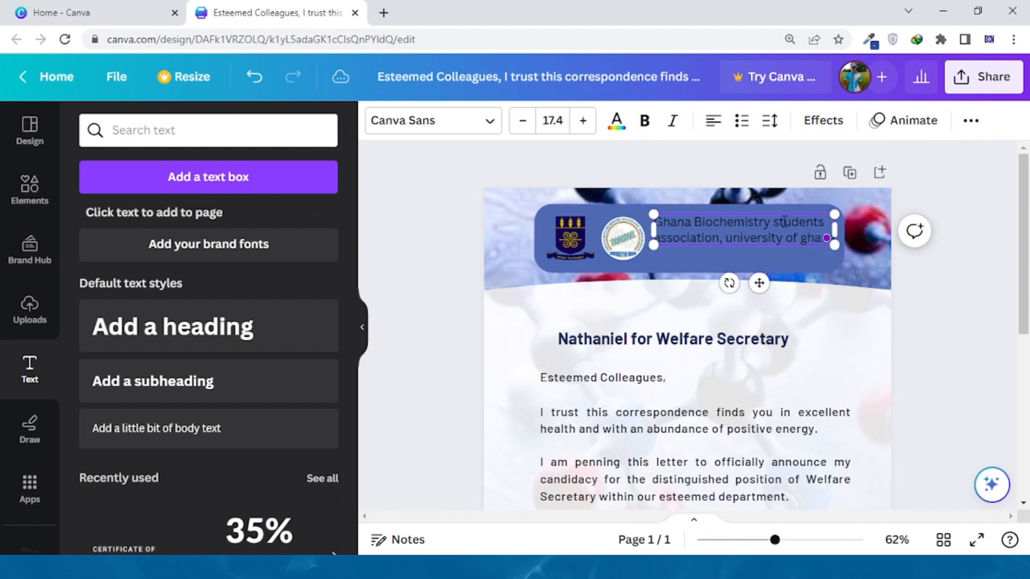
Centre the association text vertically in the banner and enlarge it to size 18.1
{"action": "left_click", "coordinate": [762, 207]}
{"action": "mouse_move", "coordinate": [762, 221]}
{"action": "left_mouse_down"}
{"action": "mouse_move", "coordinate": [761, 237]}
{"action": "mouse_move", "coordinate": [758, 229]}
{"action": "left_mouse_up"}
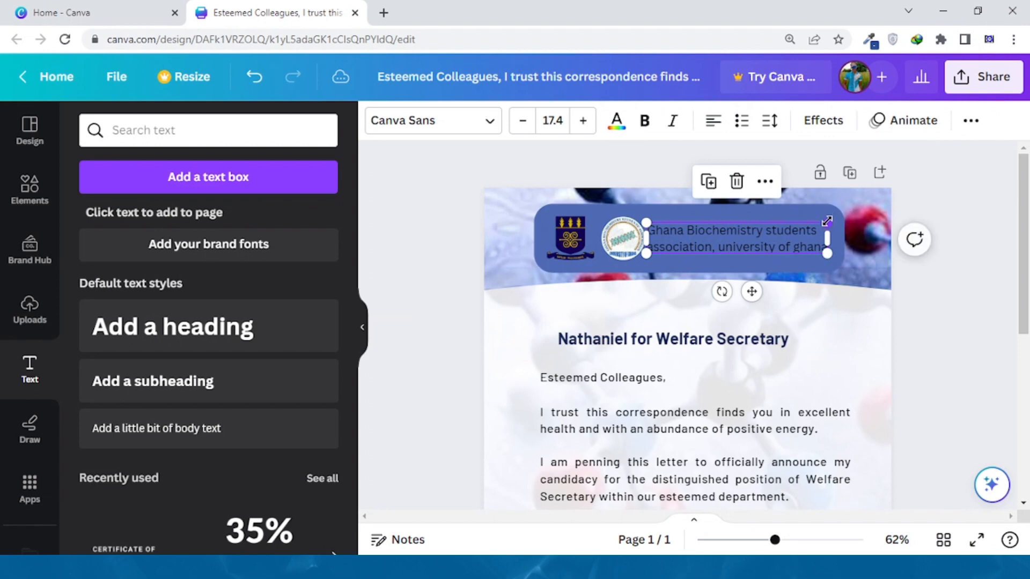
{"action": "left_click_drag", "start_coordinate": [826, 219], "coordinate": [833, 220]}
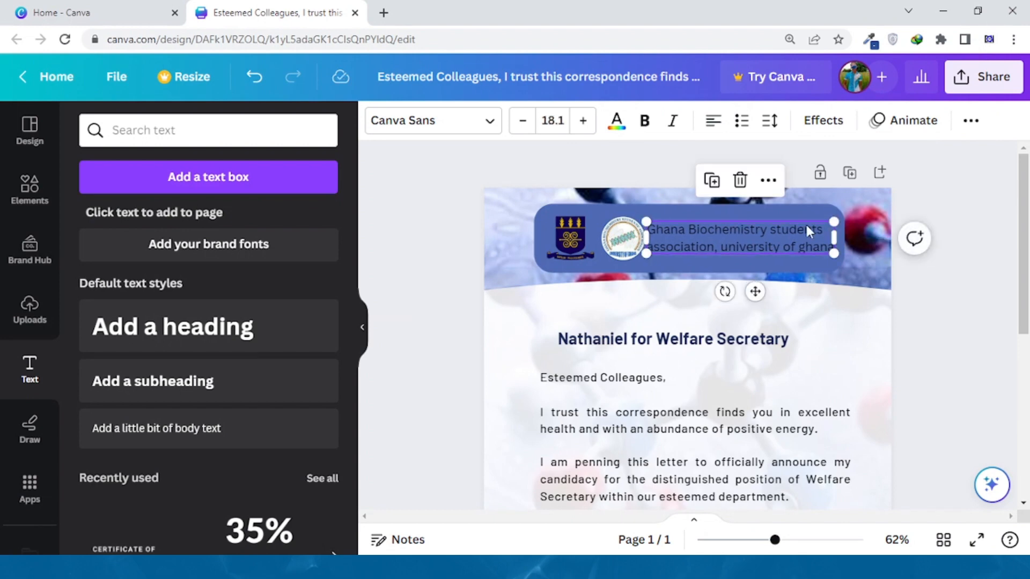
Change the font of the whole association text to Barlow Bold
{"action": "left_click", "coordinate": [803, 228]}
{"action": "key", "text": "ctrl+a"}
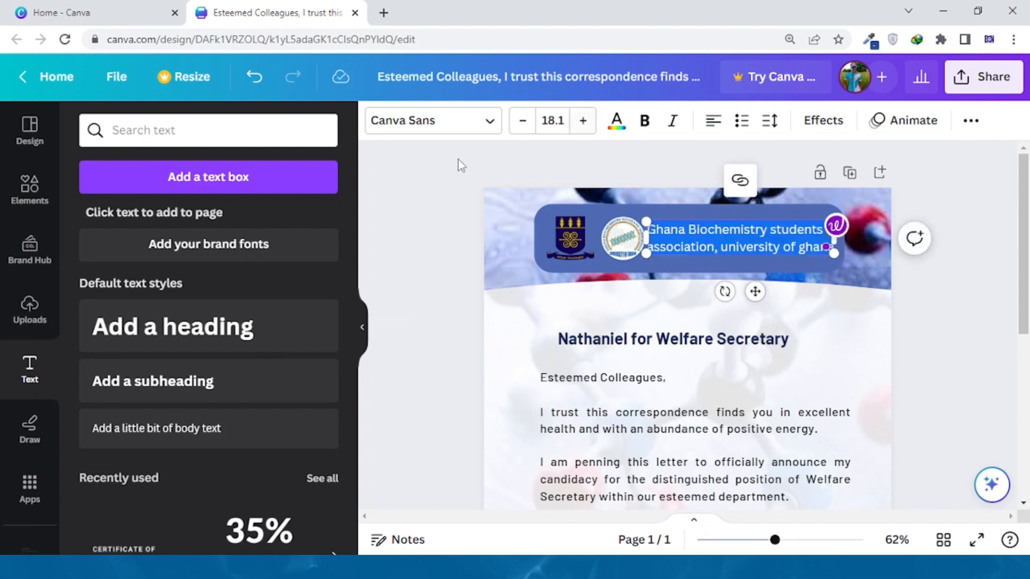
{"action": "left_click", "coordinate": [491, 120]}
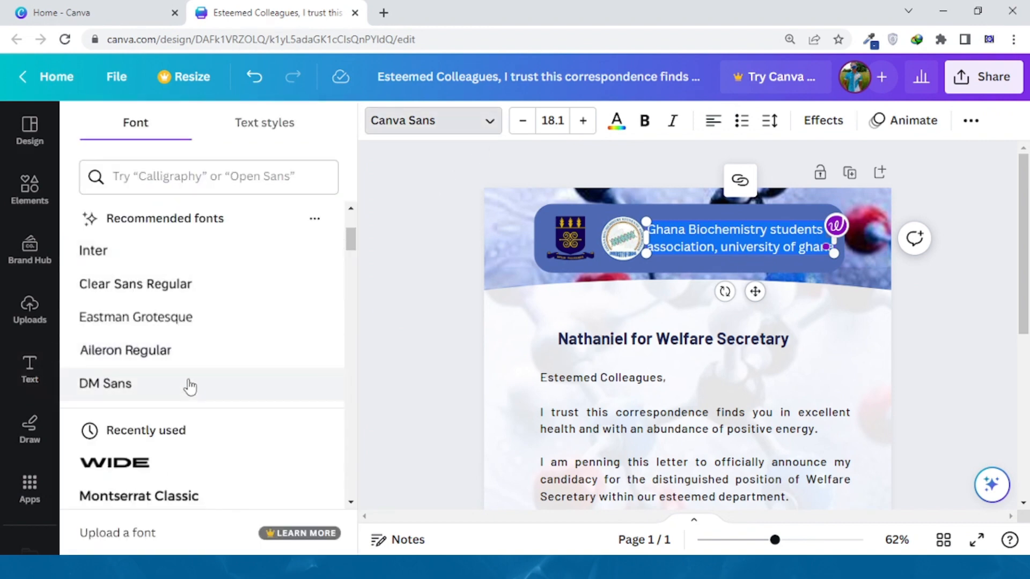
{"action": "scroll", "coordinate": [188, 386], "scroll_direction": "down", "scroll_amount": 2}
{"action": "scroll", "coordinate": [190, 387], "scroll_direction": "down", "scroll_amount": 4}
{"action": "scroll", "coordinate": [190, 387], "scroll_direction": "up", "scroll_amount": 10}
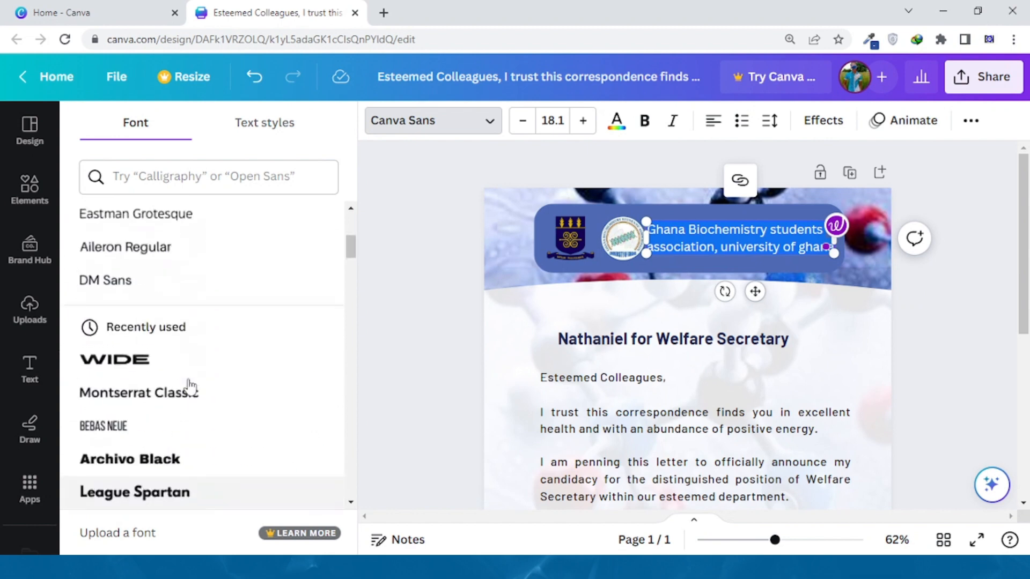
{"action": "scroll", "coordinate": [189, 384], "scroll_direction": "up", "scroll_amount": 1}
{"action": "left_click", "coordinate": [176, 279]}
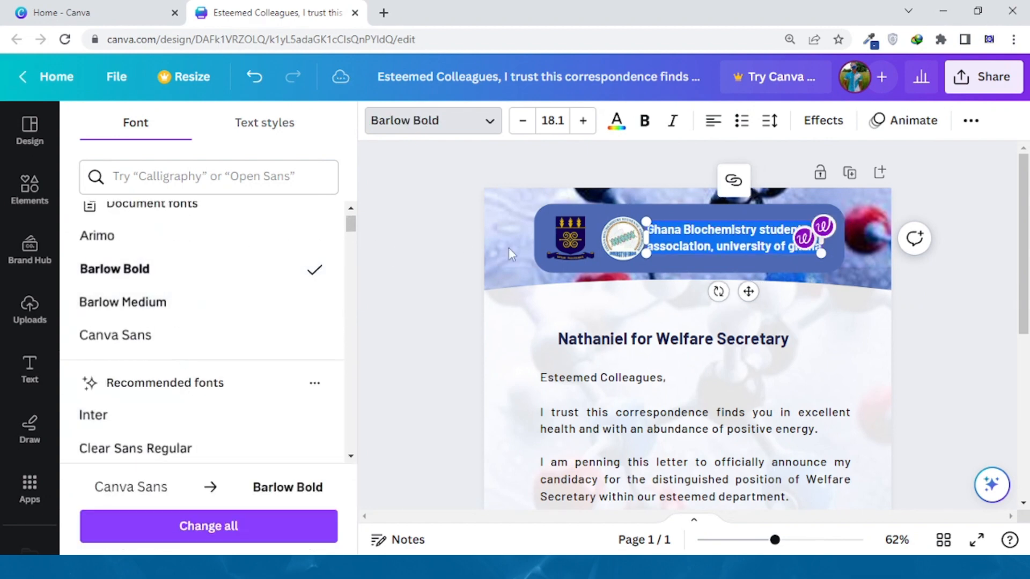
Convert the association text to uppercase and scale it down to size 15.9 so it fits inside the banner
{"action": "left_click", "coordinate": [970, 119]}
{"action": "left_click", "coordinate": [790, 161]}
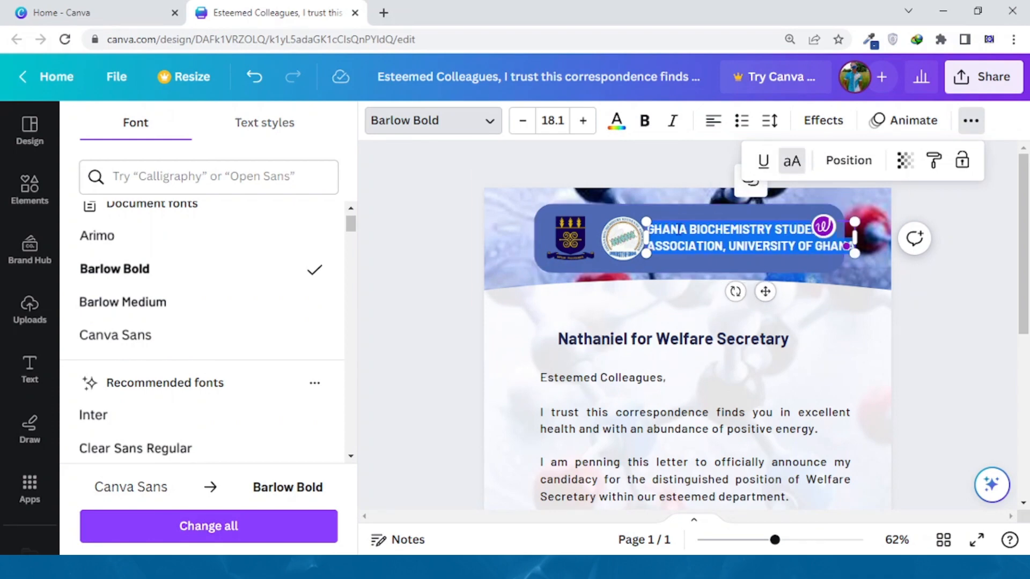
{"action": "left_click_drag", "start_coordinate": [852, 220], "coordinate": [831, 225]}
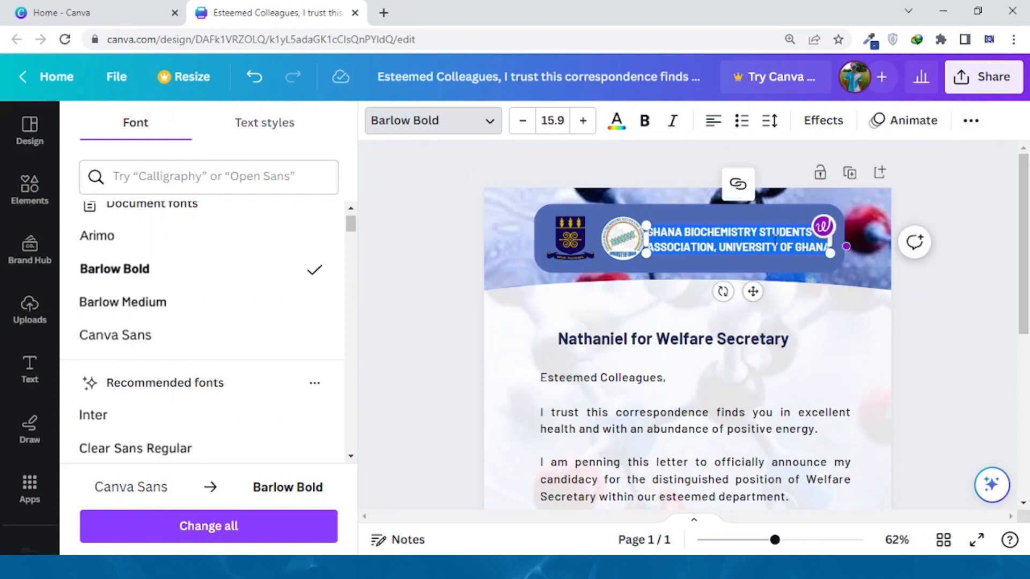
Nudge the association text slightly away from the round logo within the banner
{"action": "left_click", "coordinate": [722, 240]}
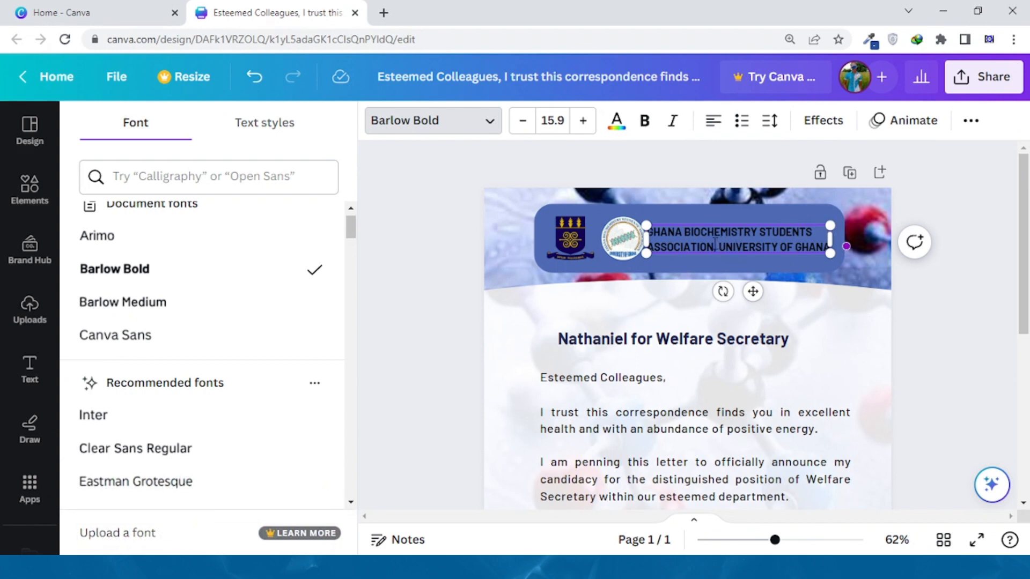
{"action": "left_click", "coordinate": [681, 228]}
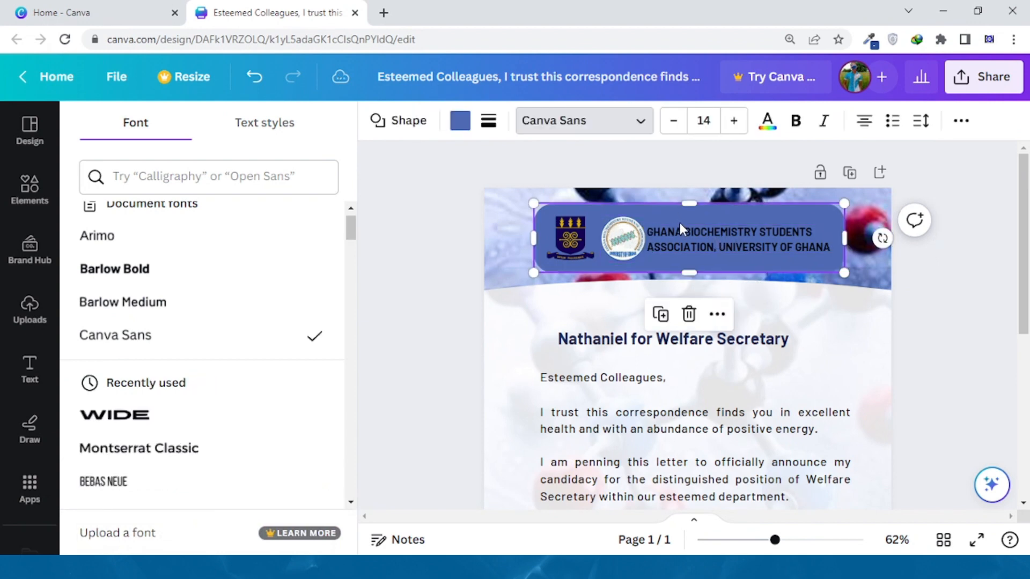
{"action": "left_click_drag", "start_coordinate": [683, 228], "coordinate": [688, 227]}
{"action": "left_click", "coordinate": [363, 195]}
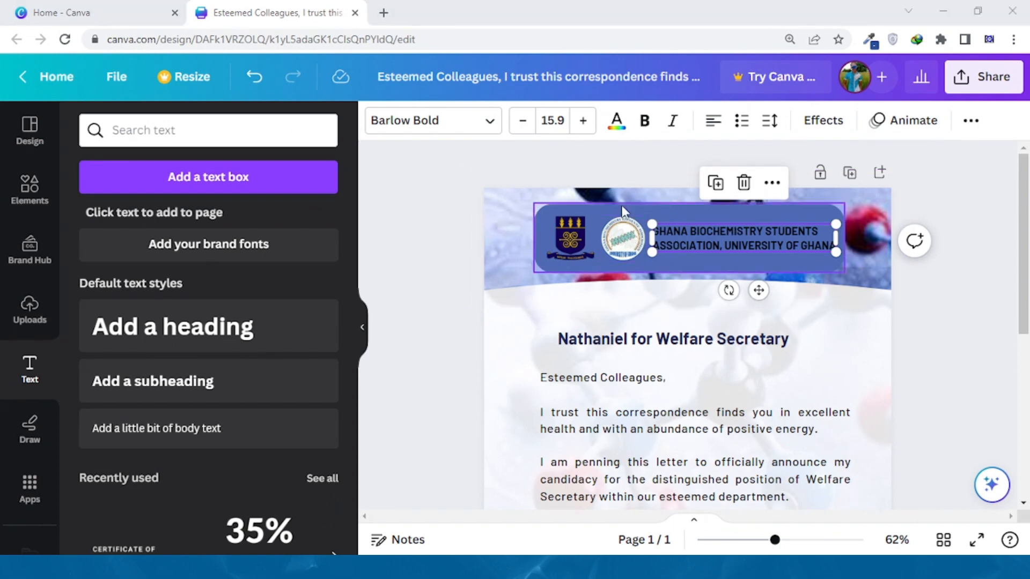
Recolour the whole association text with the document's dark navy blue
{"action": "left_click", "coordinate": [688, 236]}
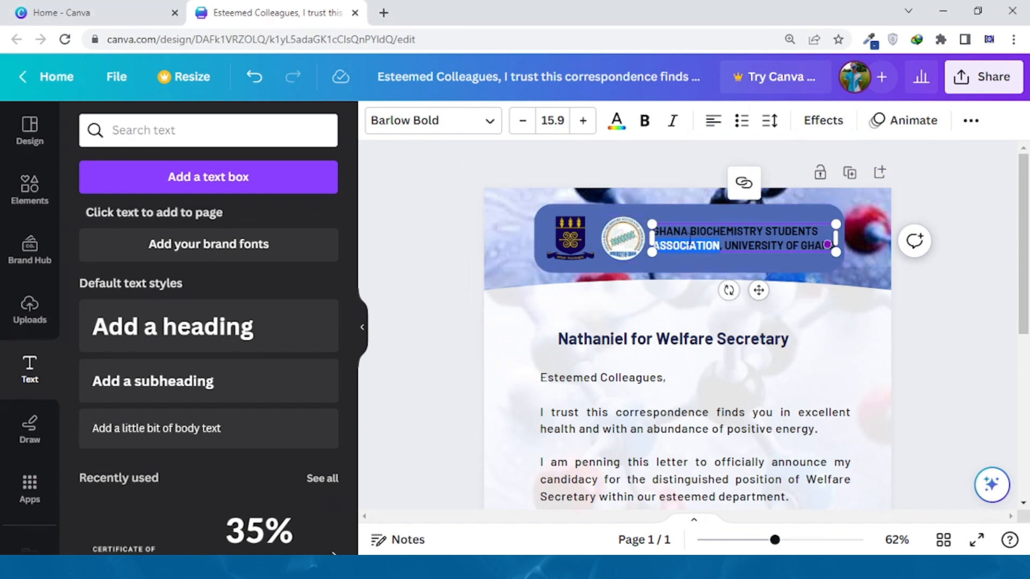
{"action": "key", "text": "ctrl+a"}
{"action": "left_click", "coordinate": [616, 120]}
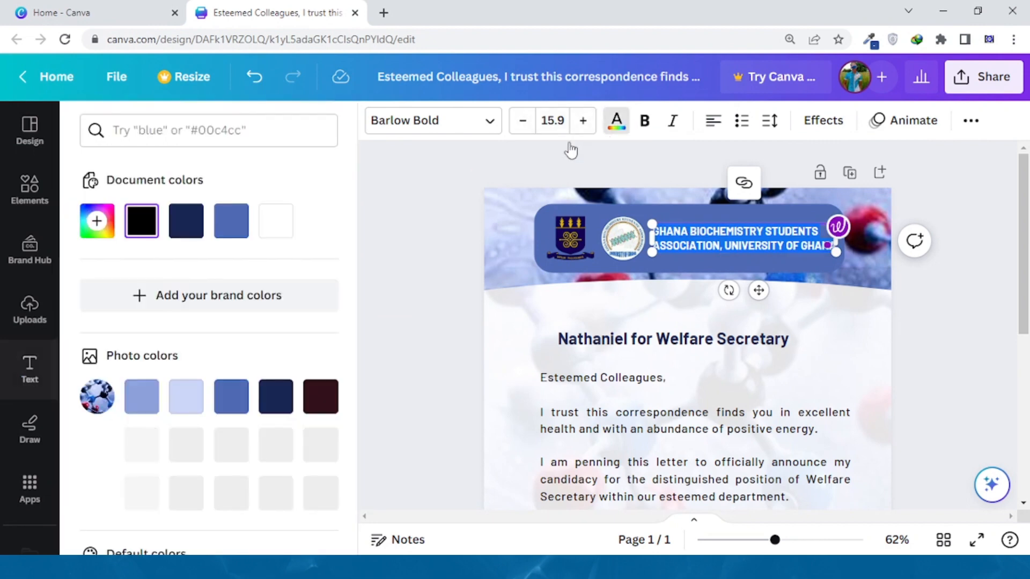
{"action": "left_click", "coordinate": [186, 221]}
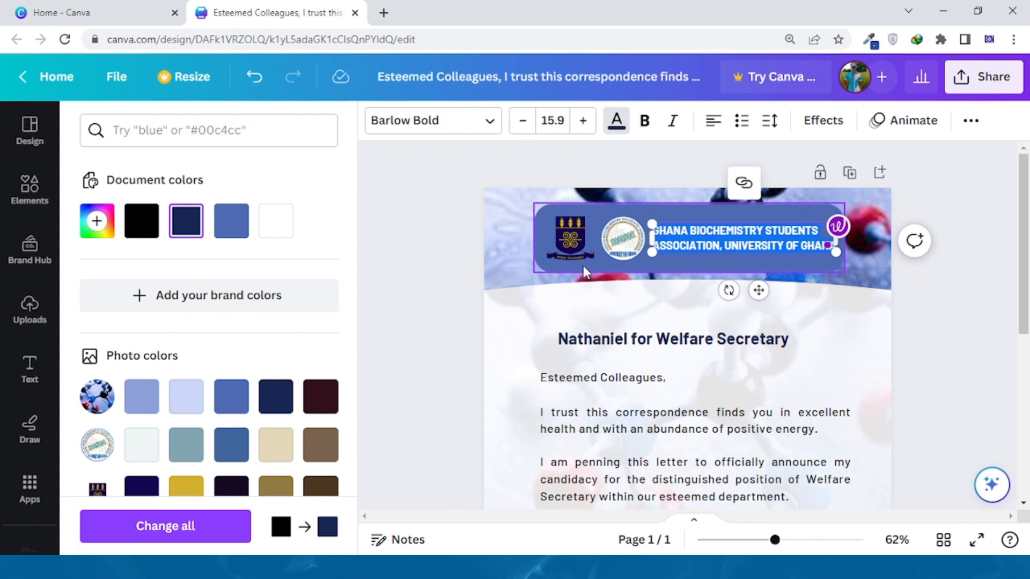
{"action": "left_click", "coordinate": [585, 239]}
{"action": "left_click", "coordinate": [593, 214]}
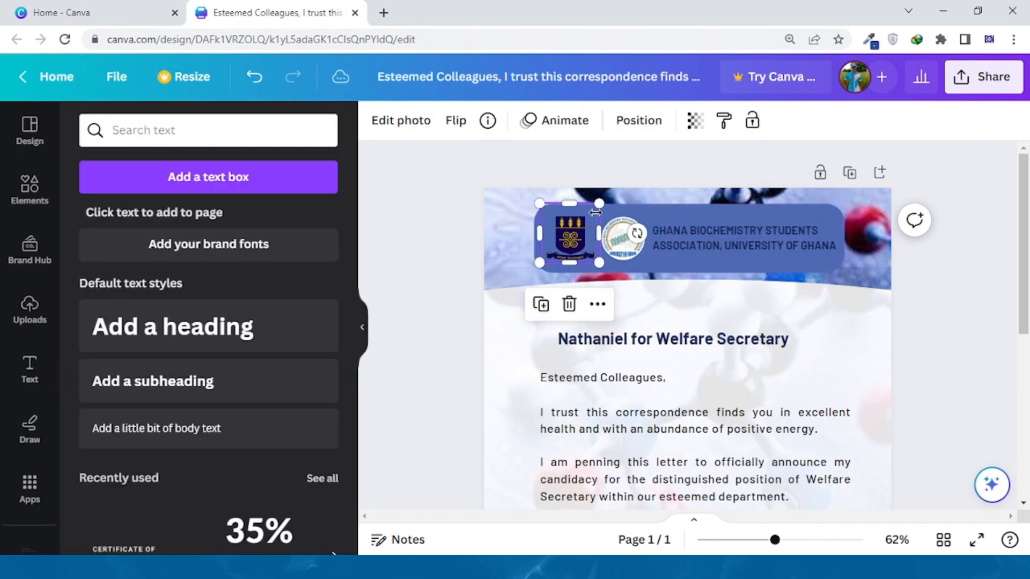
{"action": "left_click", "coordinate": [632, 207]}
{"action": "left_click", "coordinate": [620, 218]}
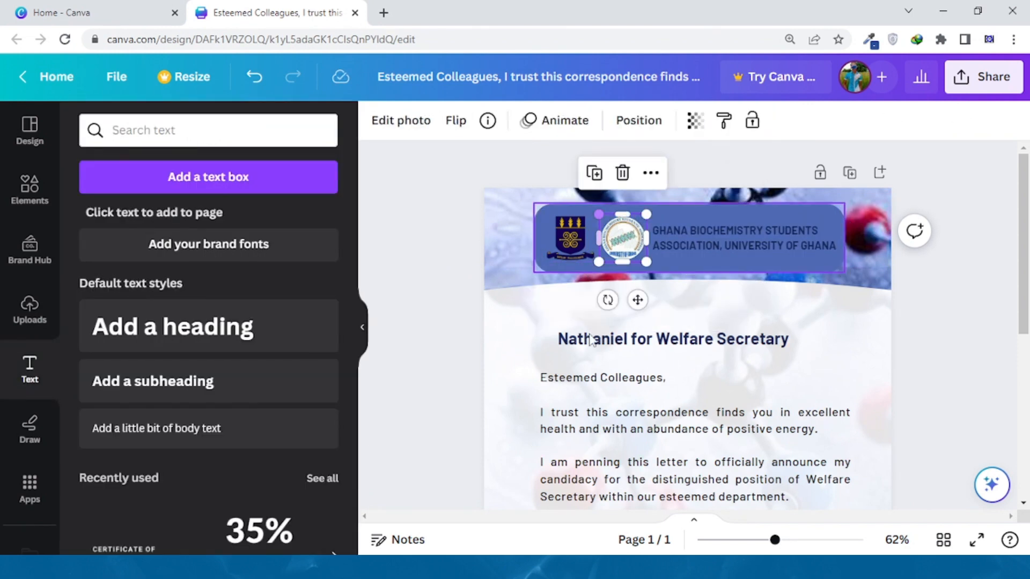
Change the banner shape's fill to the custom light purple #A8A2DF
{"action": "left_click", "coordinate": [819, 268]}
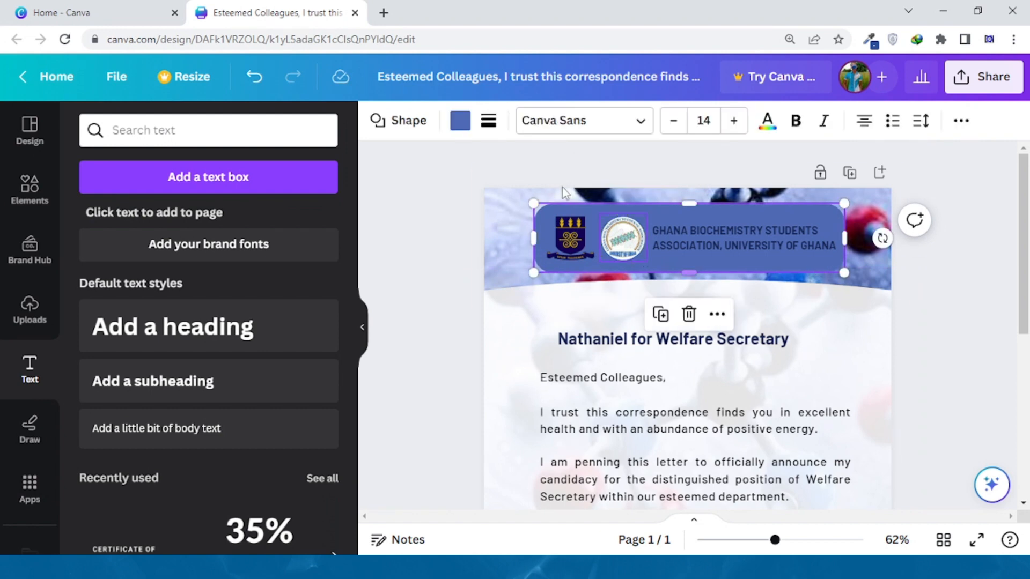
{"action": "left_click", "coordinate": [466, 128]}
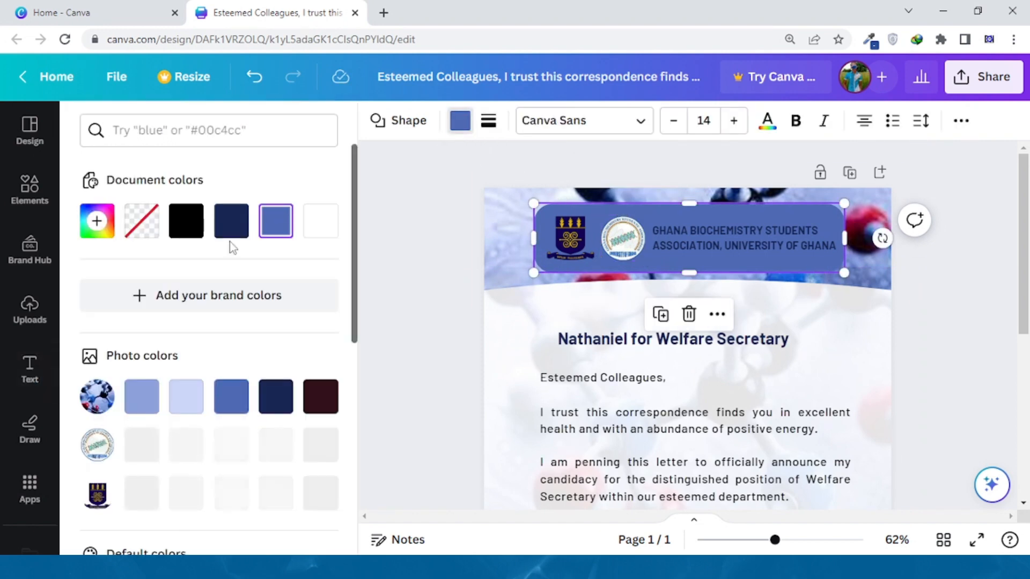
{"action": "left_click", "coordinate": [97, 220]}
{"action": "type", "text": "#A8A2DF"}
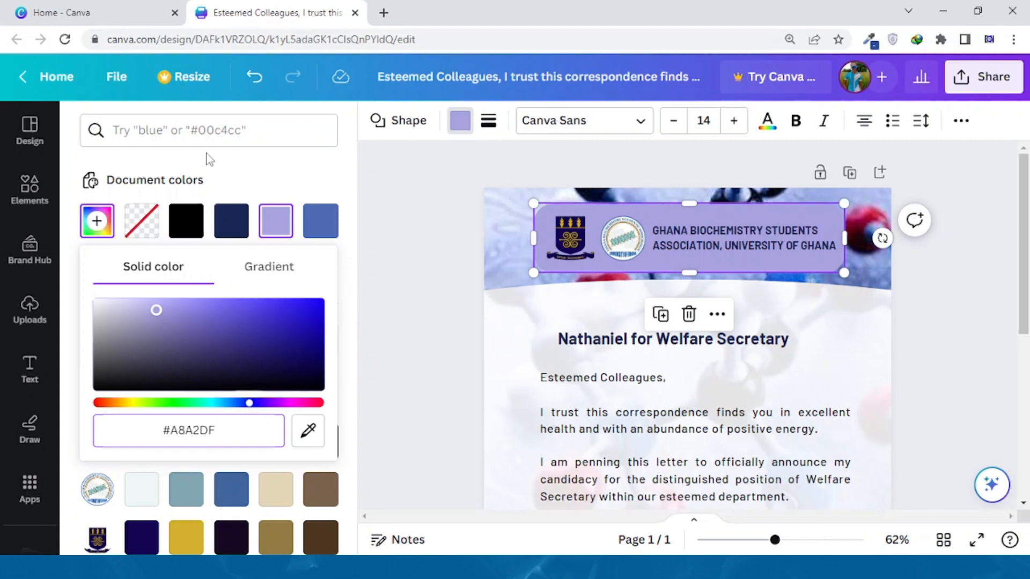
{"action": "left_click", "coordinate": [269, 173]}
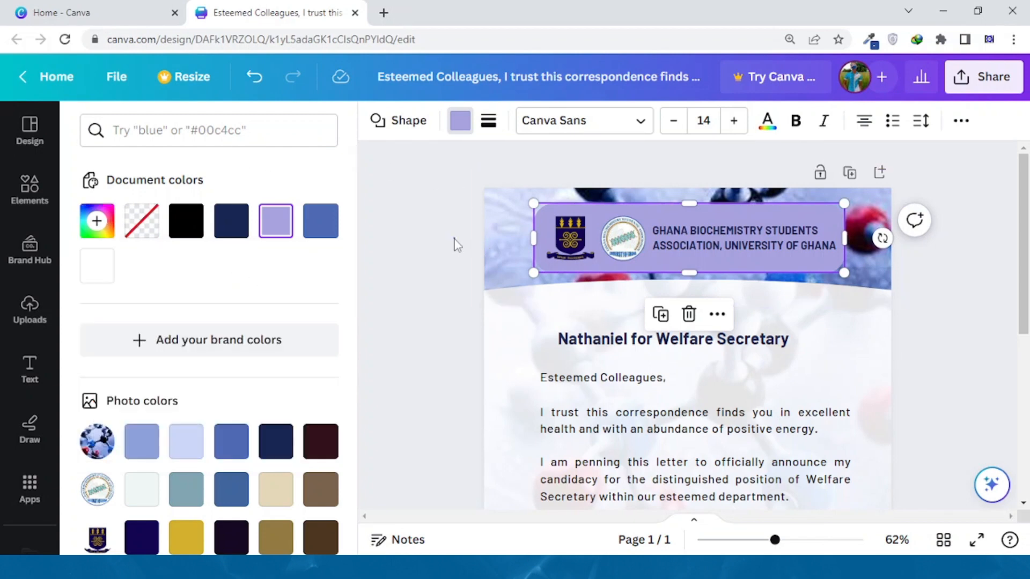
Recolour the whole association text in the banner with the dark indigo from the crest logo's photo colours
{"action": "left_click", "coordinate": [589, 233]}
{"action": "left_click", "coordinate": [745, 233]}
{"action": "left_click", "coordinate": [747, 232]}
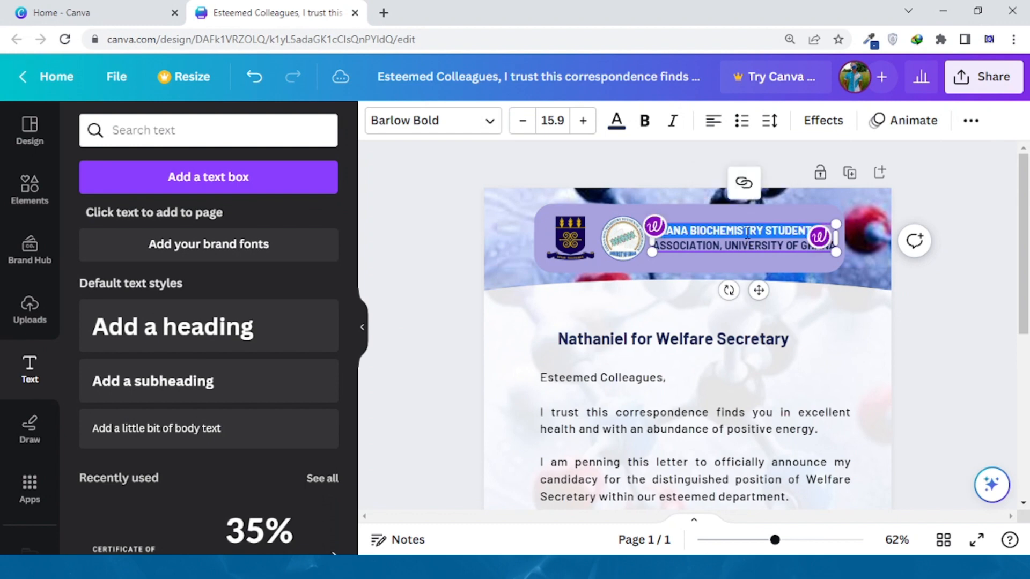
{"action": "left_click", "coordinate": [617, 120]}
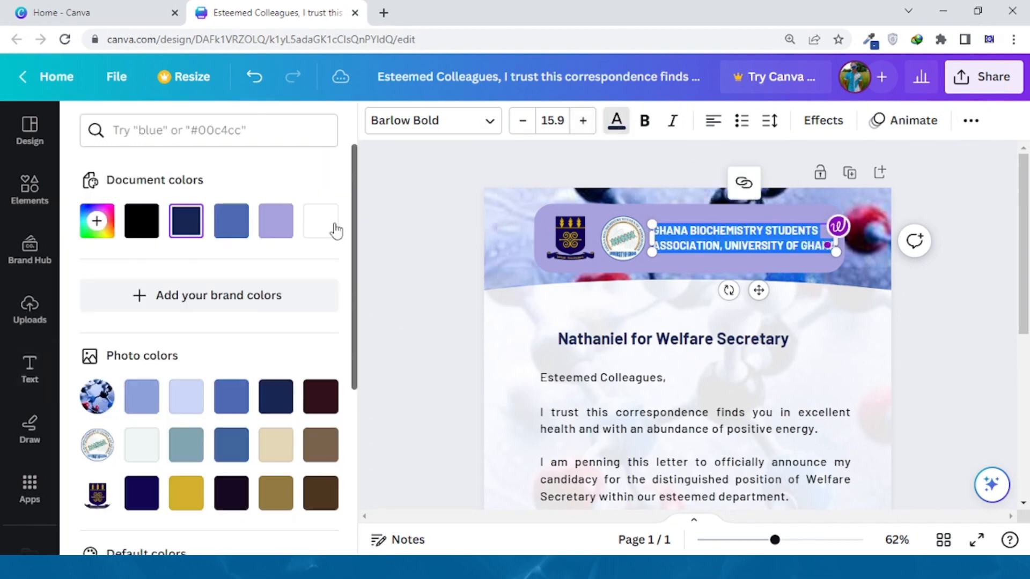
{"action": "scroll", "coordinate": [187, 390], "scroll_direction": "down", "scroll_amount": 1}
{"action": "left_click", "coordinate": [149, 452]}
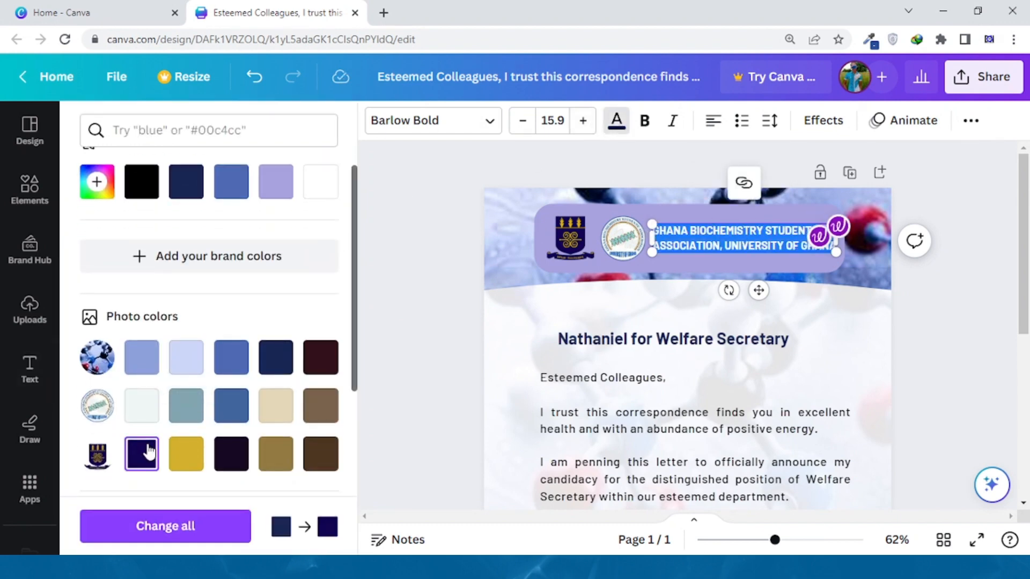
{"action": "left_click", "coordinate": [715, 234]}
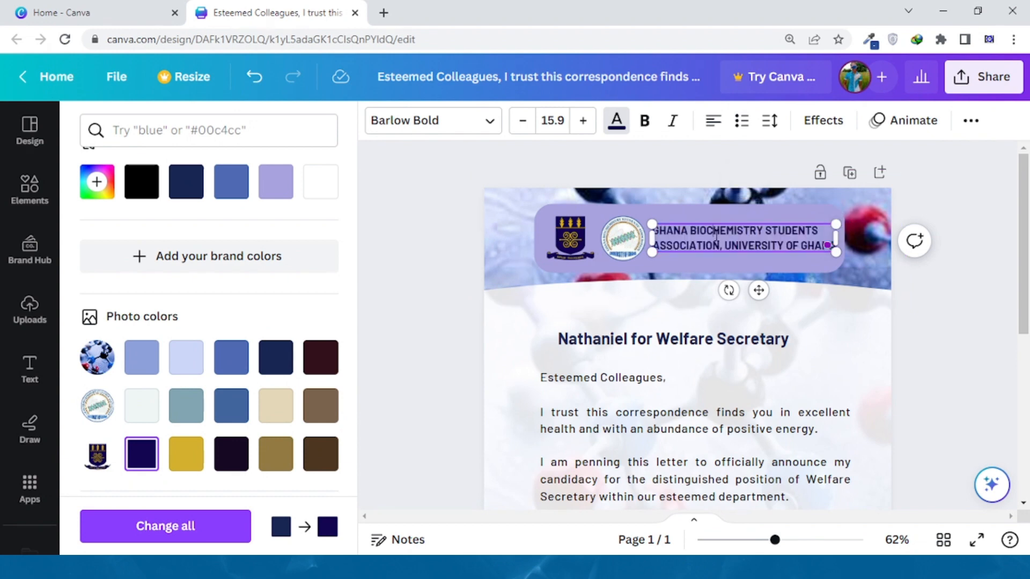
Recolour the word ASSOCIATION in the banner text with the brown-gold #927a43 from the crest logo's photo colours
{"action": "left_click_drag", "start_coordinate": [720, 244], "coordinate": [658, 246]}
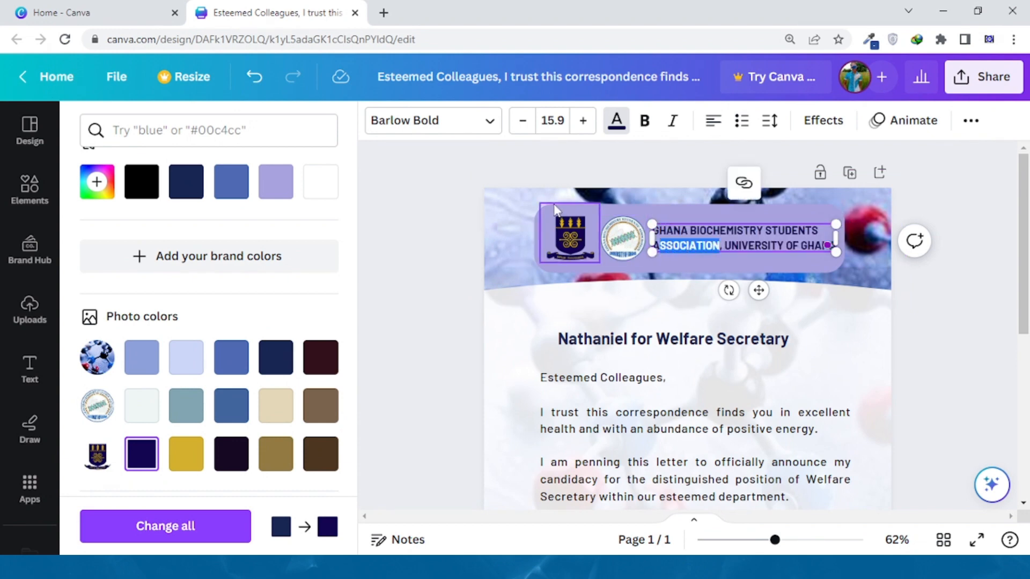
{"action": "left_click", "coordinate": [618, 124]}
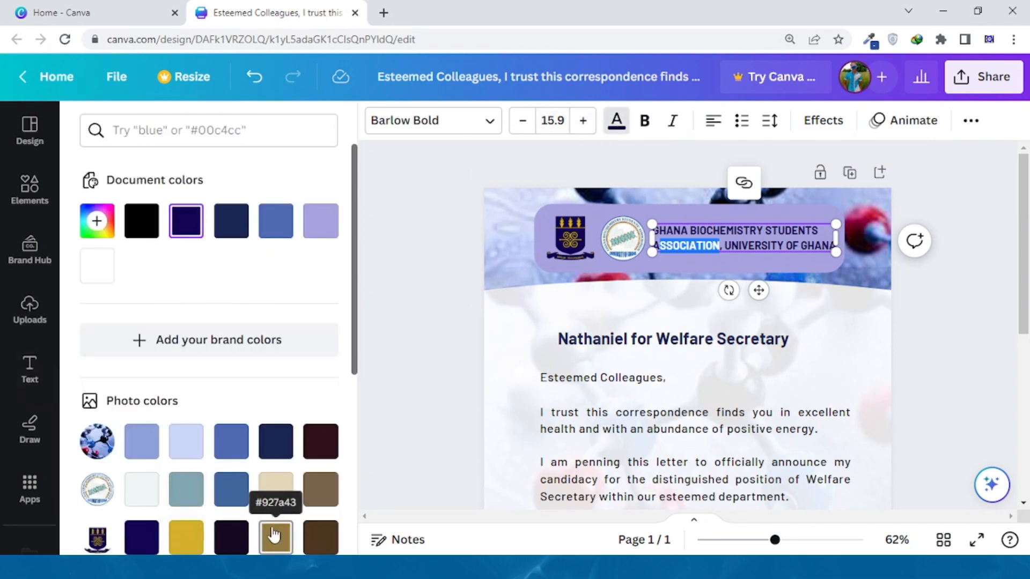
{"action": "left_click", "coordinate": [275, 536]}
{"action": "left_click", "coordinate": [604, 294]}
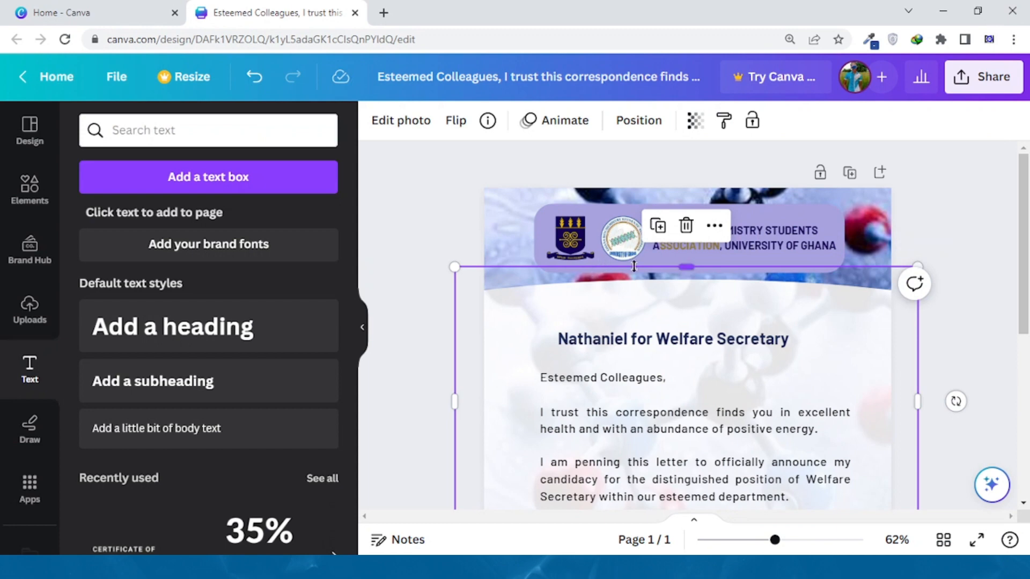
{"action": "left_click", "coordinate": [660, 246]}
{"action": "double_click", "coordinate": [661, 245]}
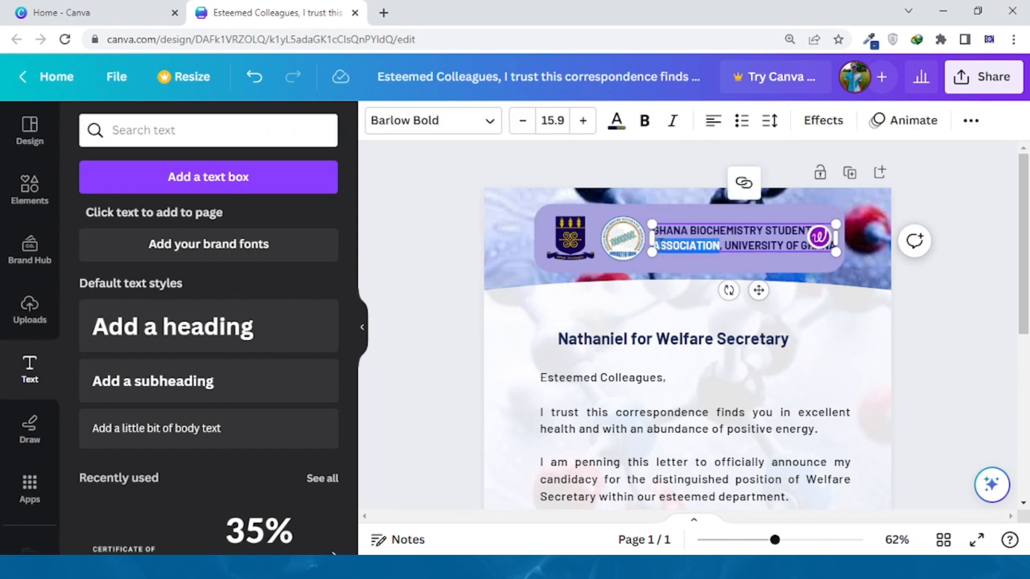
{"action": "left_click", "coordinate": [616, 120]}
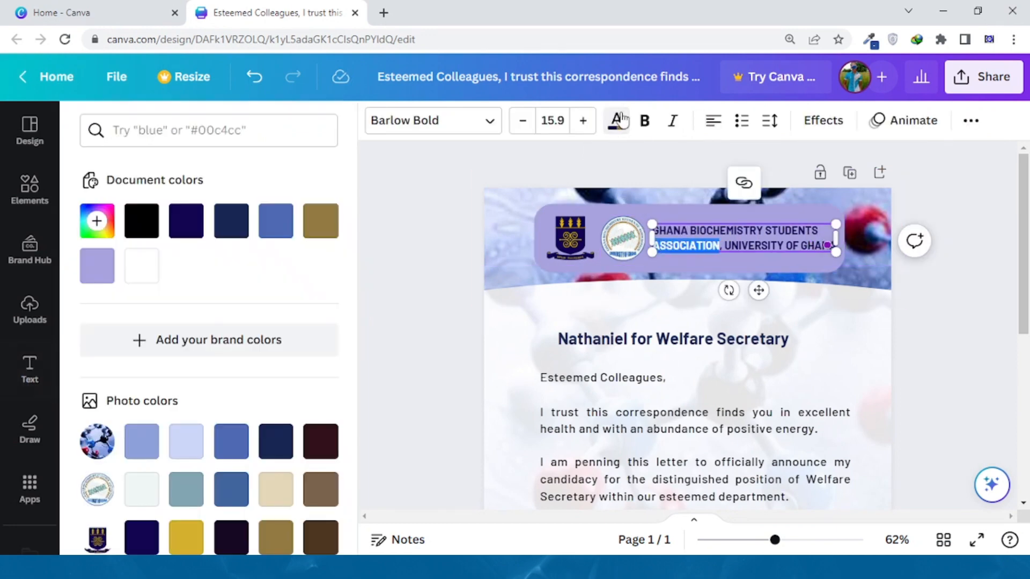
{"action": "left_click", "coordinate": [267, 536]}
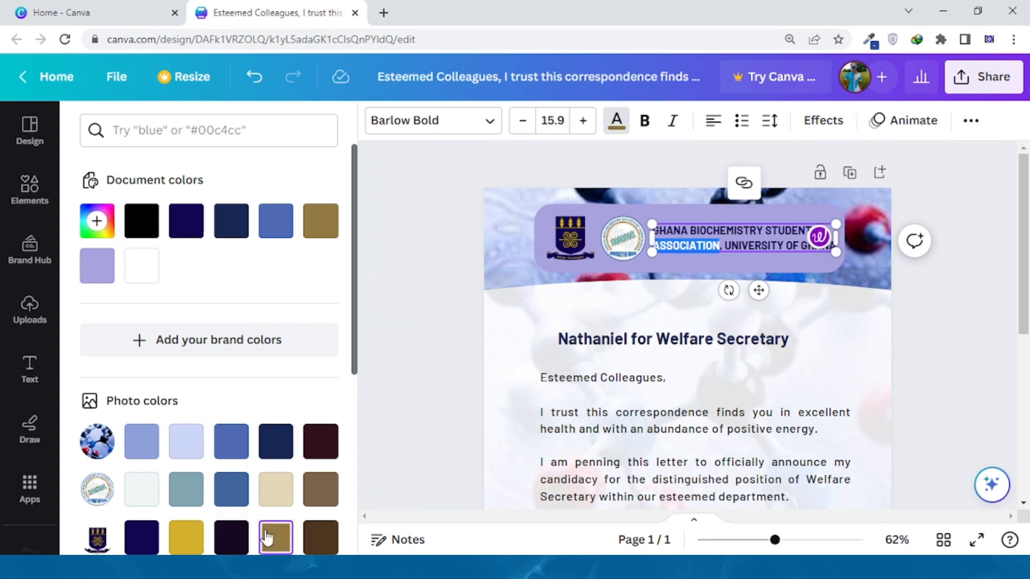
{"action": "key", "text": "Escape"}
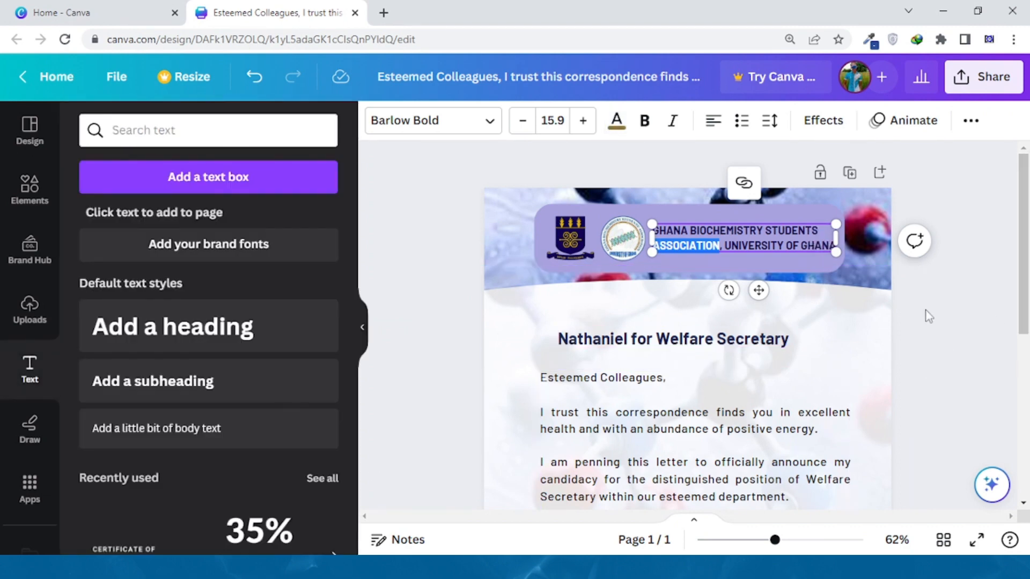
{"action": "left_click", "coordinate": [873, 269]}
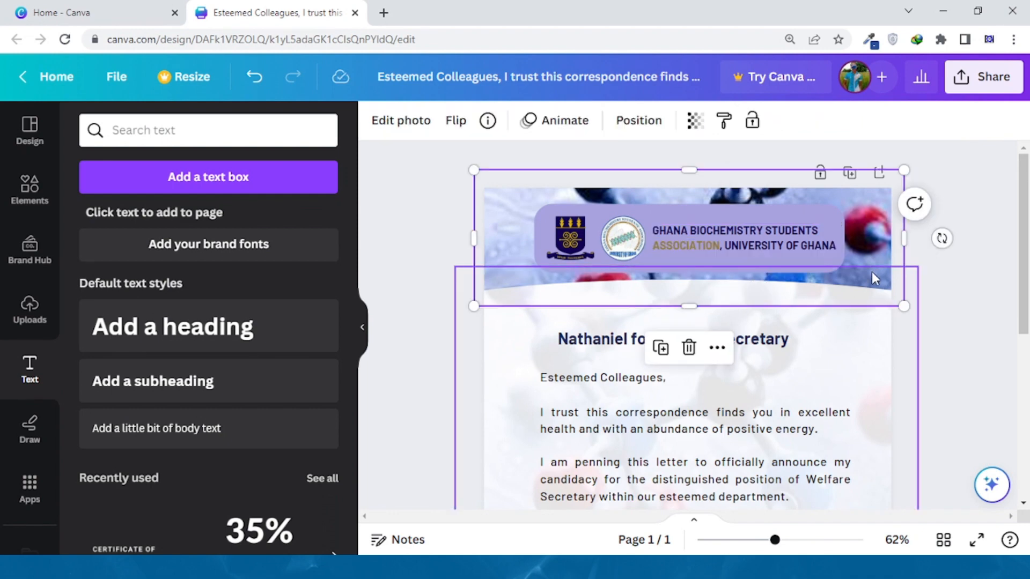
{"action": "left_click", "coordinate": [417, 270]}
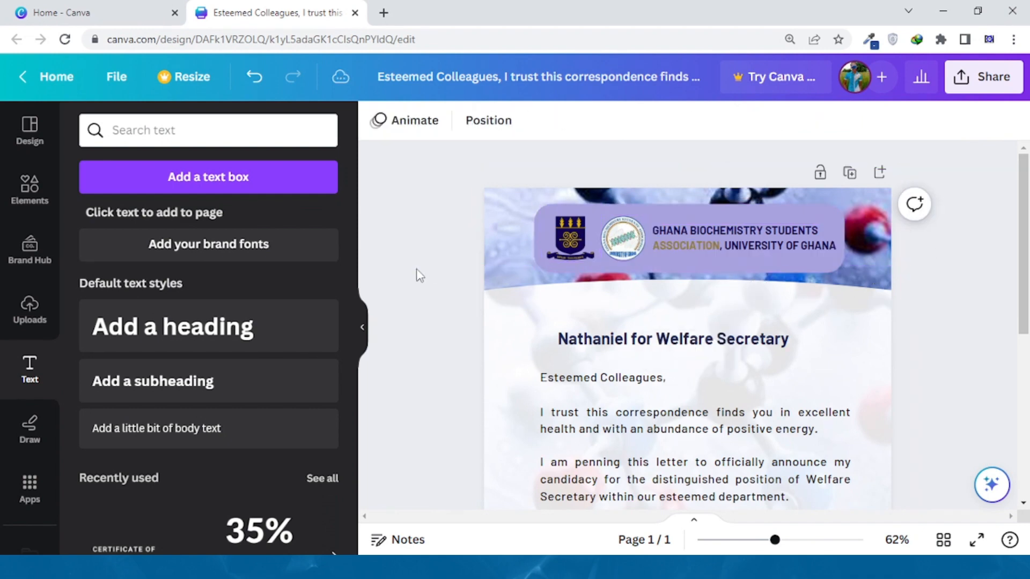
Nudge the round logo and the association text slightly towards the crest within the banner
{"action": "left_click", "coordinate": [631, 241]}
{"action": "left_click", "coordinate": [631, 237]}
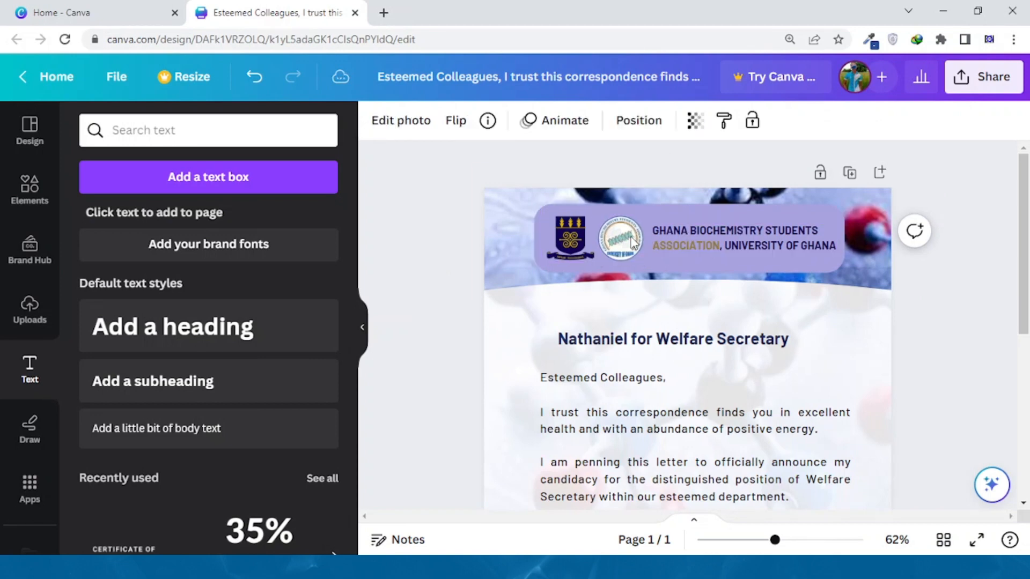
{"action": "left_click", "coordinate": [632, 241]}
{"action": "left_click", "coordinate": [672, 239]}
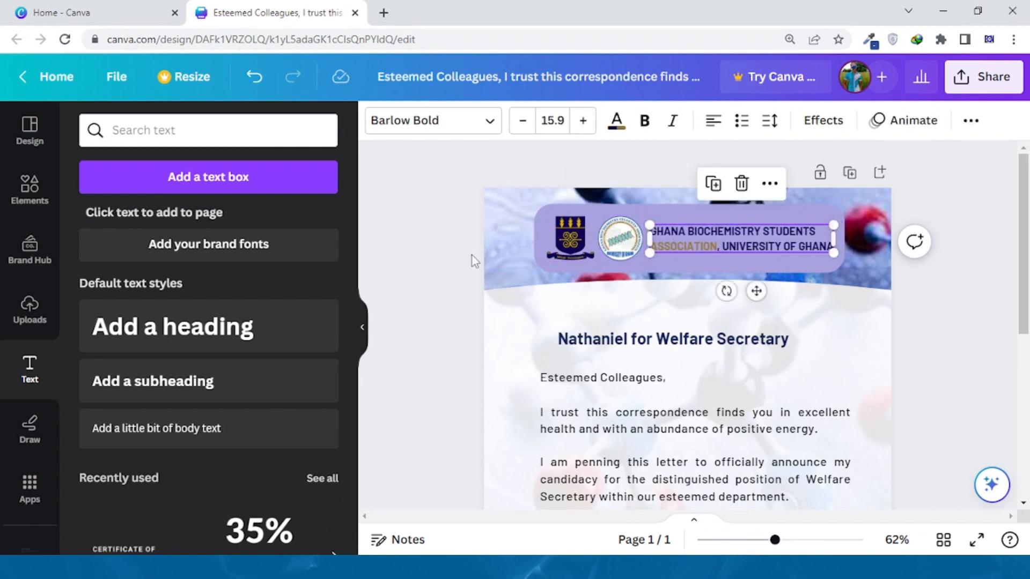
{"action": "left_click", "coordinate": [387, 272]}
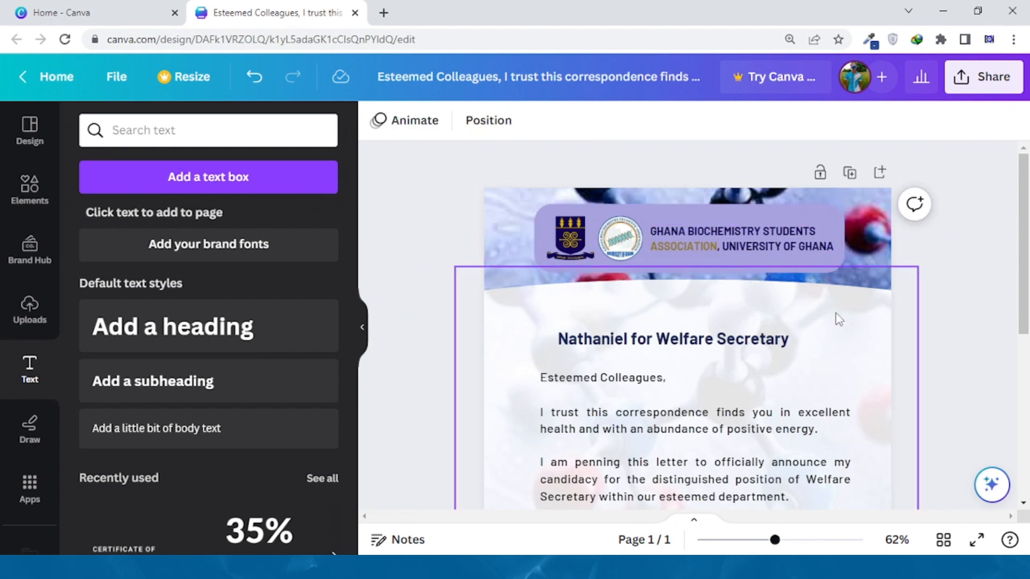
Recolour the candidate's name and e-mail lines at the end of the letter with the crest logo's dark indigo
{"action": "left_click_drag", "start_coordinate": [1024, 274], "coordinate": [1027, 414]}
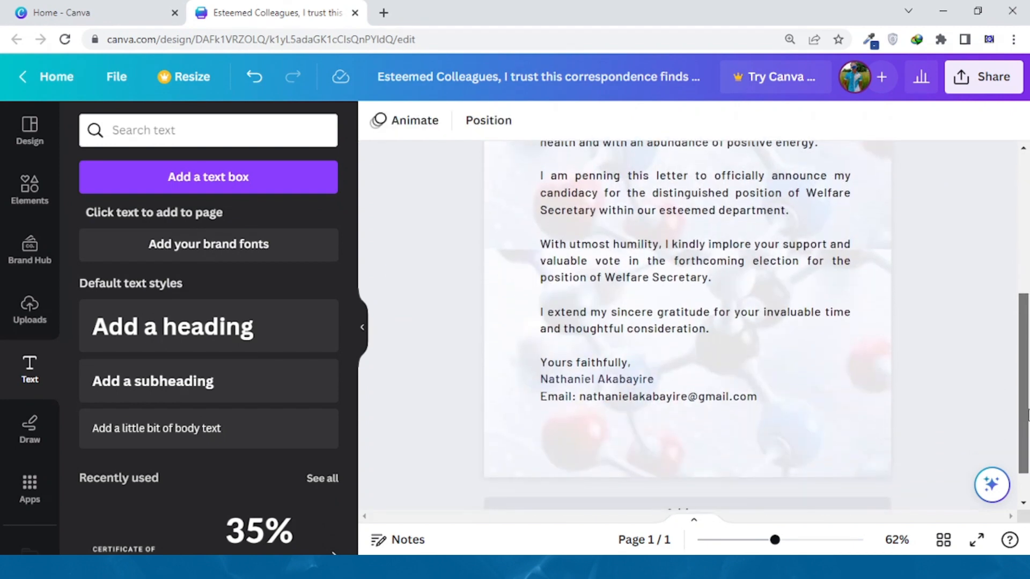
{"action": "left_click", "coordinate": [755, 397]}
{"action": "scroll", "coordinate": [758, 397], "scroll_direction": "up", "scroll_amount": 4}
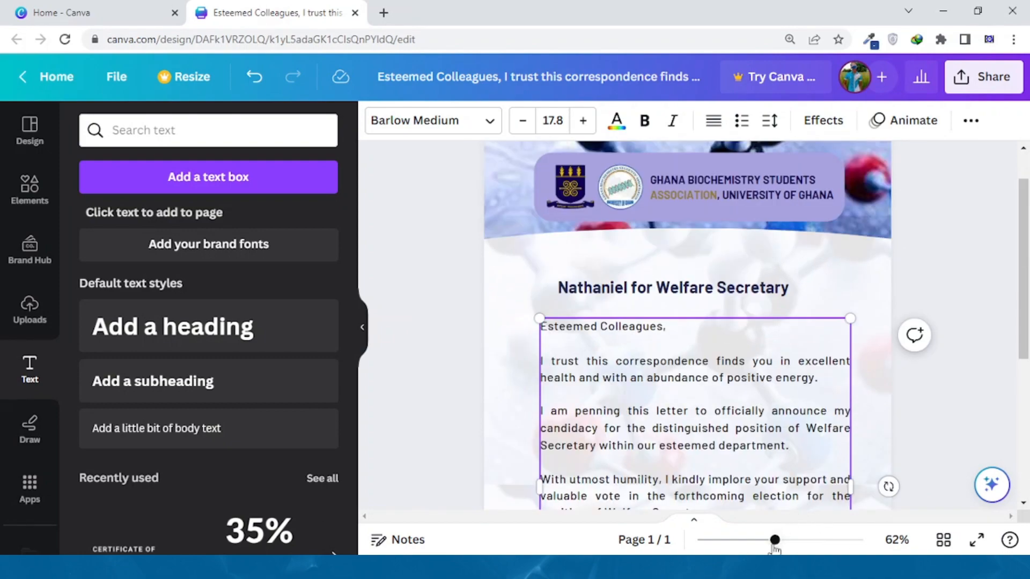
{"action": "left_click_drag", "start_coordinate": [773, 543], "coordinate": [749, 541]}
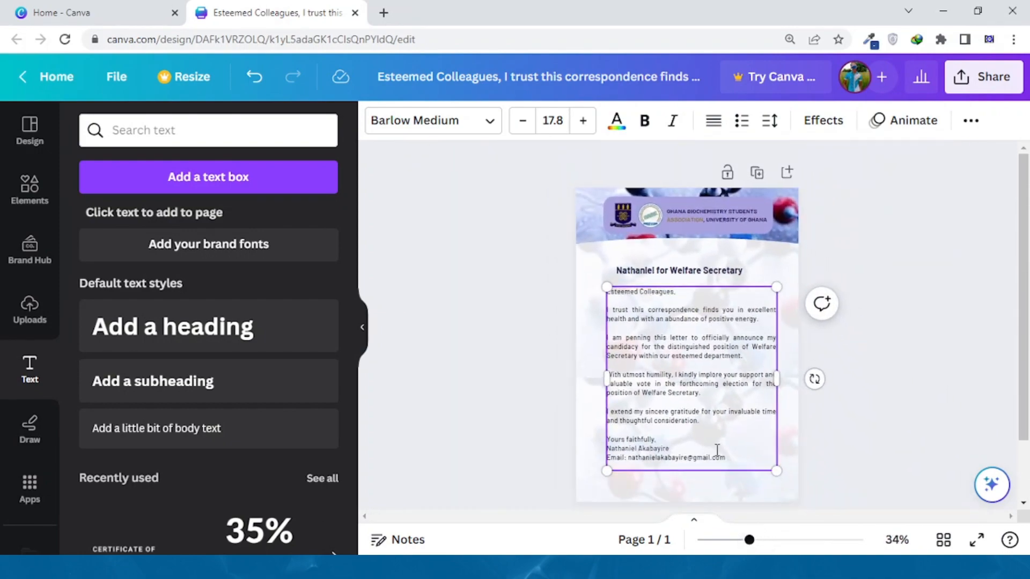
{"action": "left_click", "coordinate": [719, 453]}
{"action": "left_click_drag", "start_coordinate": [730, 456], "coordinate": [607, 448]}
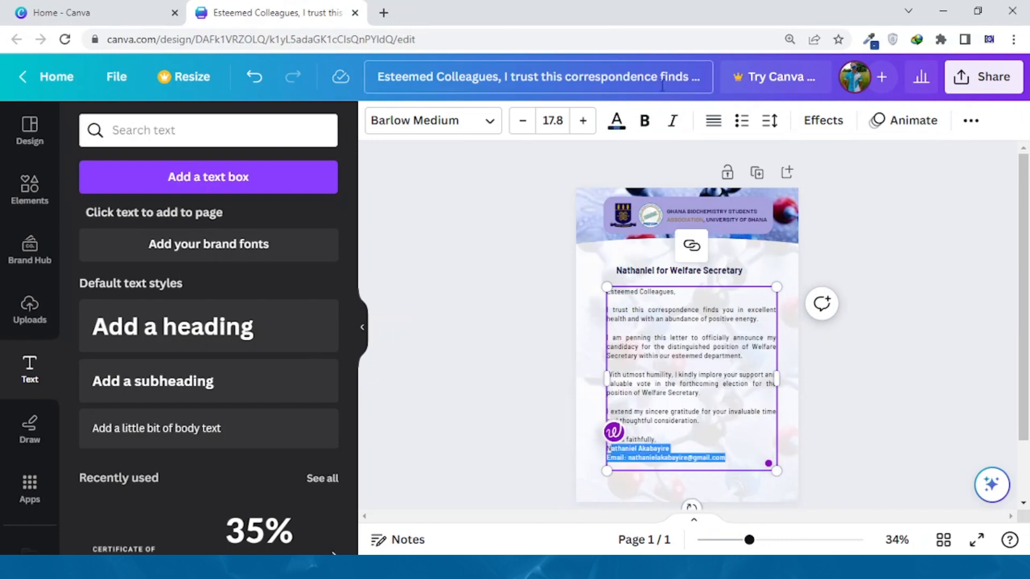
{"action": "left_click", "coordinate": [616, 122]}
{"action": "left_click", "coordinate": [139, 546]}
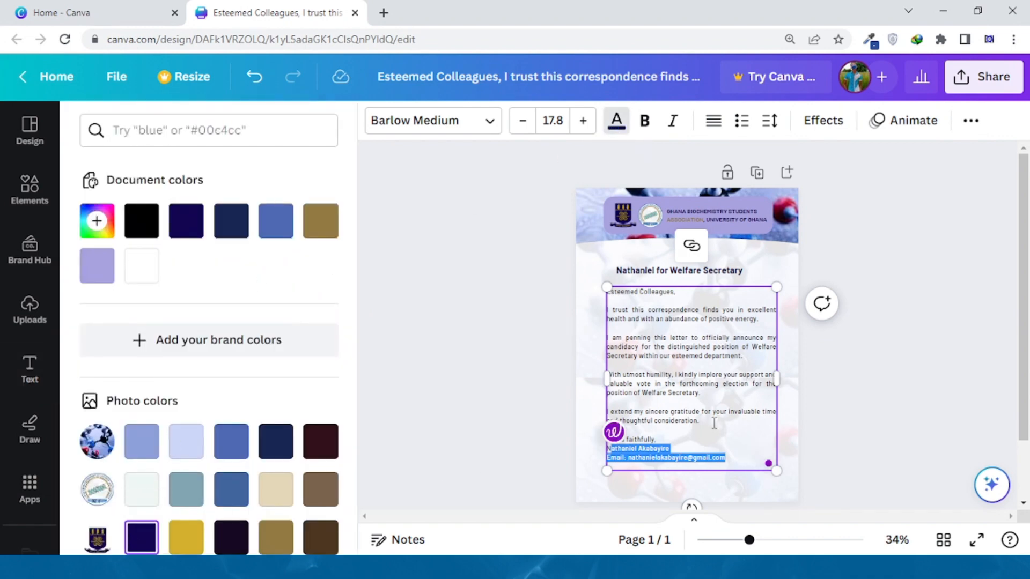
{"action": "left_click", "coordinate": [707, 443]}
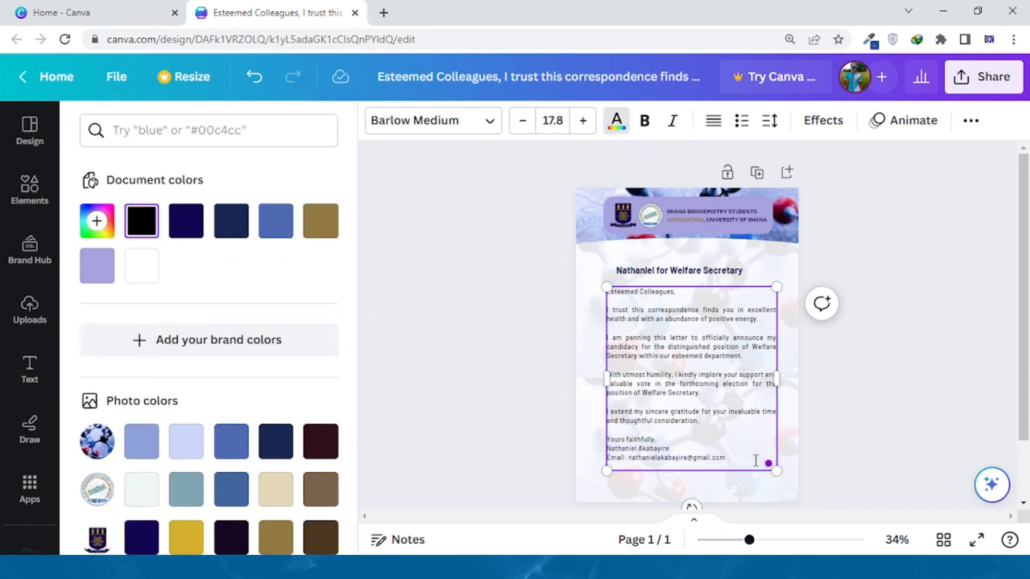
Set the candidate's name line in the letter's signature to the Barlow Bold font
{"action": "left_click", "coordinate": [781, 541]}
{"action": "scroll", "coordinate": [891, 424], "scroll_direction": "down", "scroll_amount": 5}
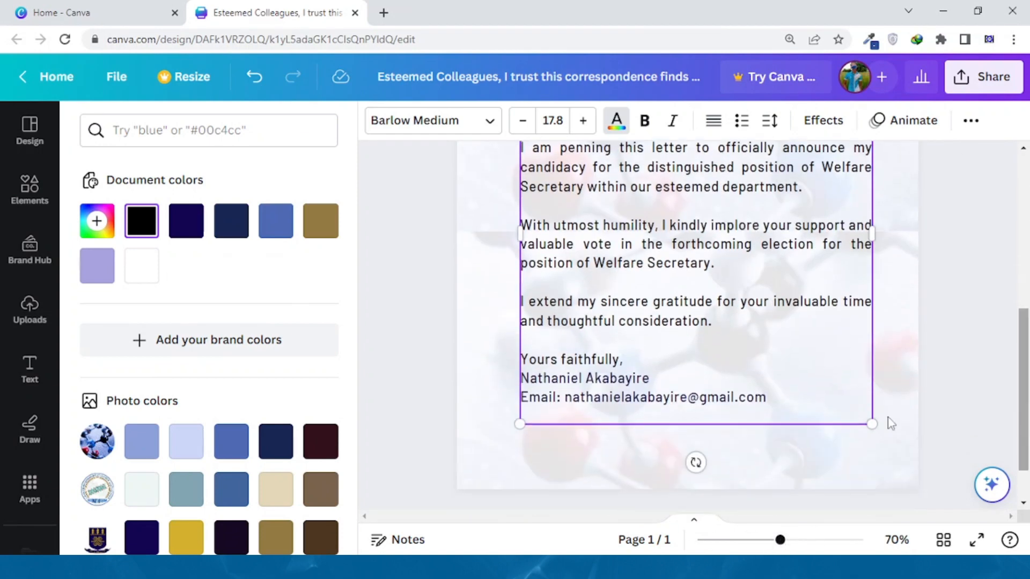
{"action": "left_click", "coordinate": [530, 380]}
{"action": "left_click", "coordinate": [654, 377]}
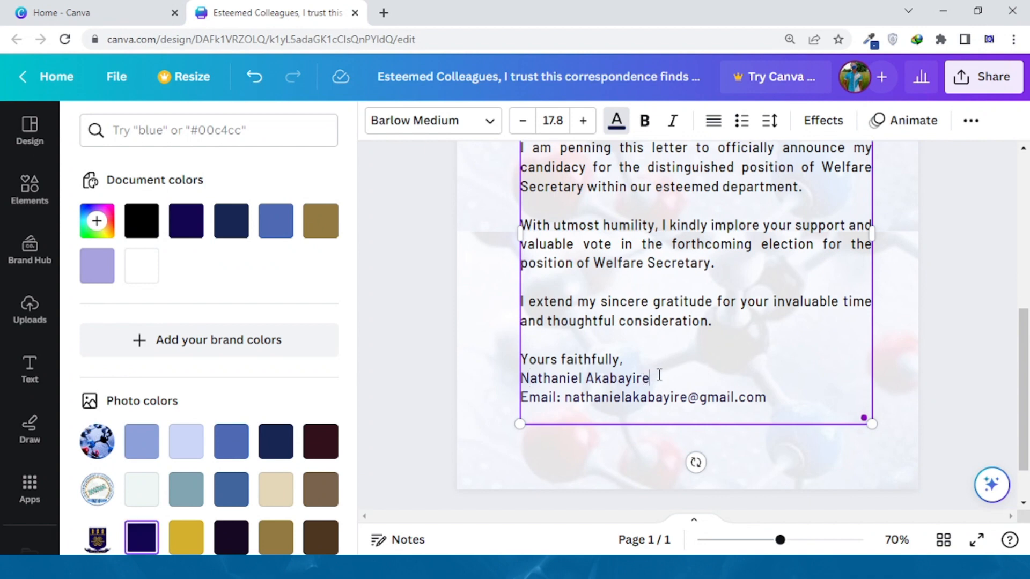
{"action": "left_click_drag", "start_coordinate": [659, 375], "coordinate": [517, 379]}
{"action": "left_click", "coordinate": [443, 128]}
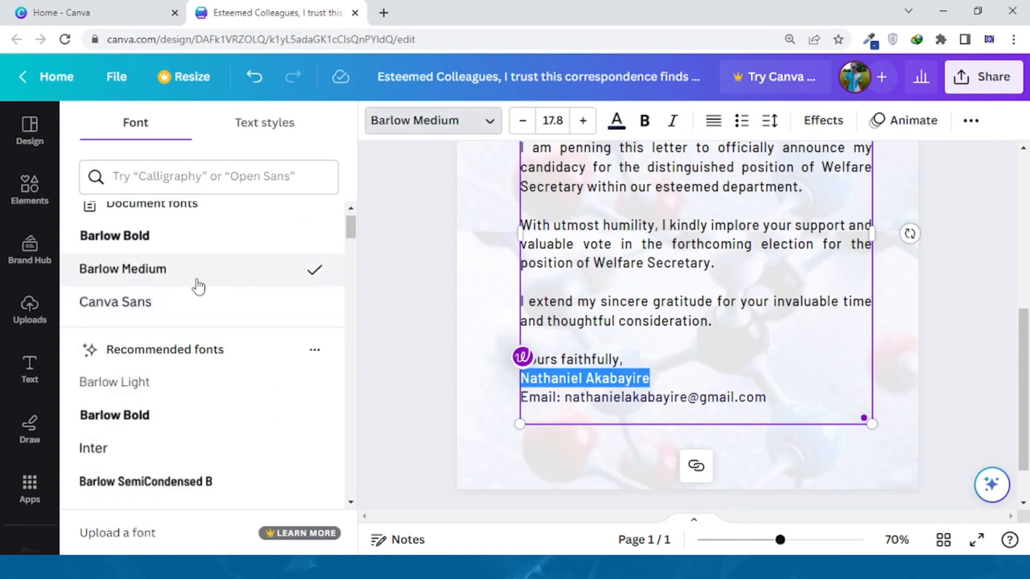
{"action": "left_click", "coordinate": [194, 246]}
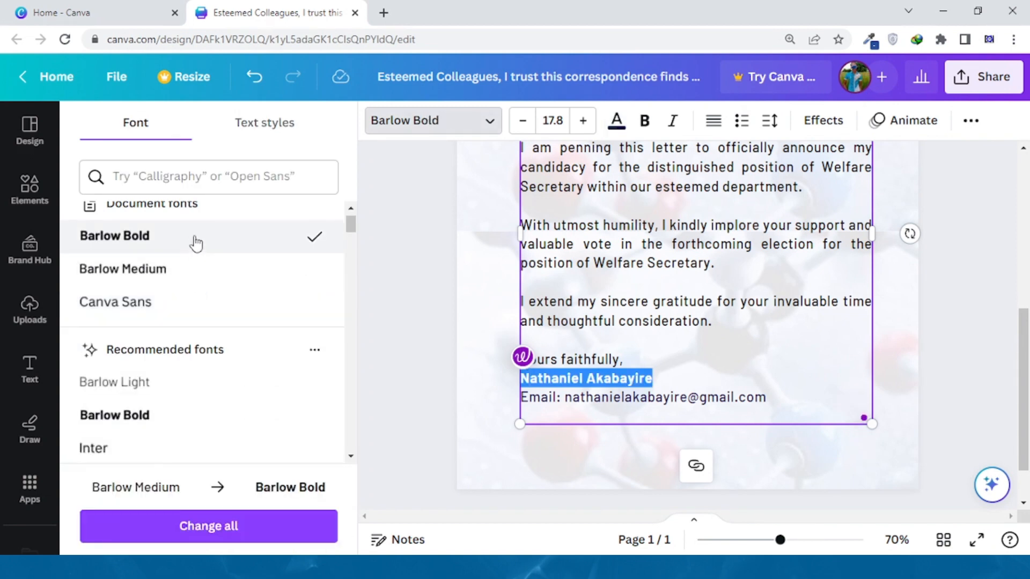
{"action": "left_click", "coordinate": [648, 356]}
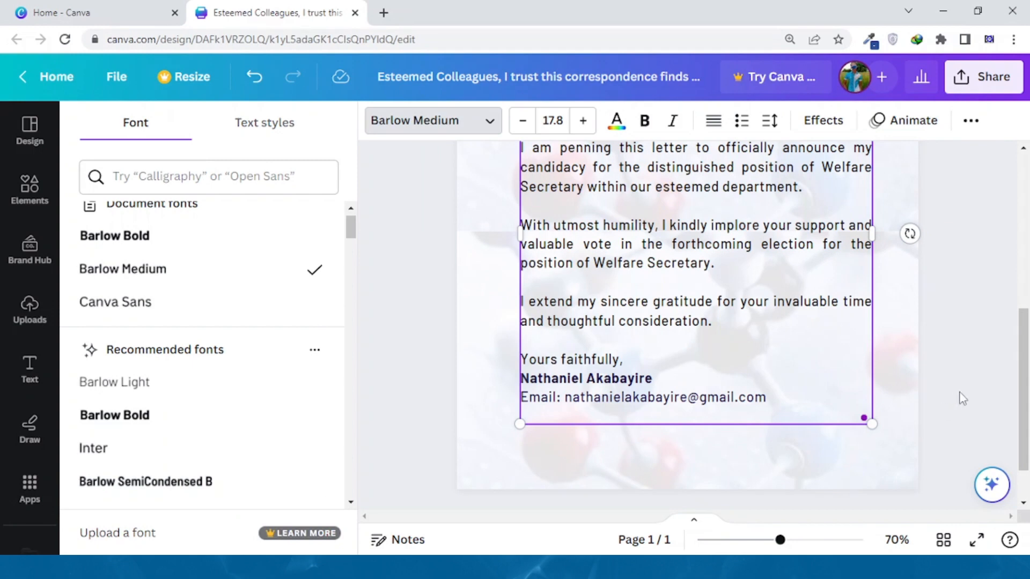
Lock both faded molecule background photos, behind the upper and the lower part of the letter
{"action": "scroll", "coordinate": [1016, 325], "scroll_direction": "up", "scroll_amount": 5}
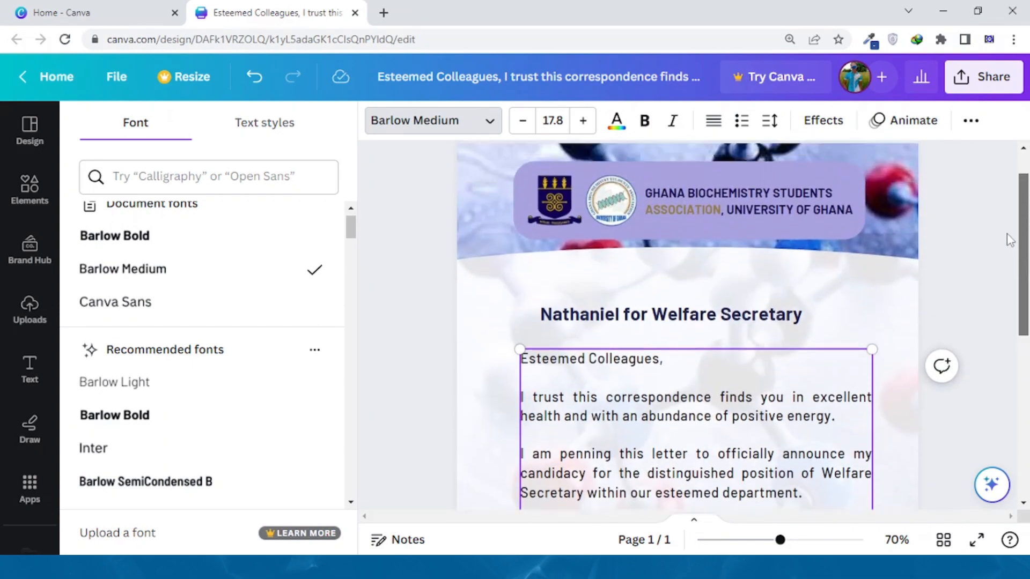
{"action": "mouse_move", "coordinate": [769, 548]}
{"action": "left_mouse_down"}
{"action": "mouse_move", "coordinate": [738, 541]}
{"action": "mouse_move", "coordinate": [750, 544]}
{"action": "left_mouse_up"}
{"action": "left_click", "coordinate": [908, 378]}
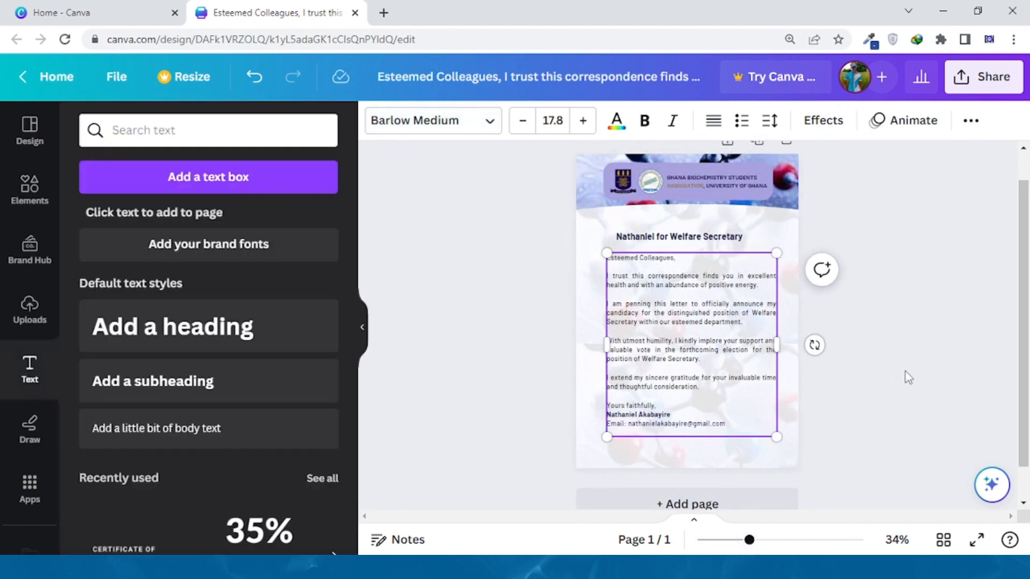
{"action": "left_click", "coordinate": [762, 247]}
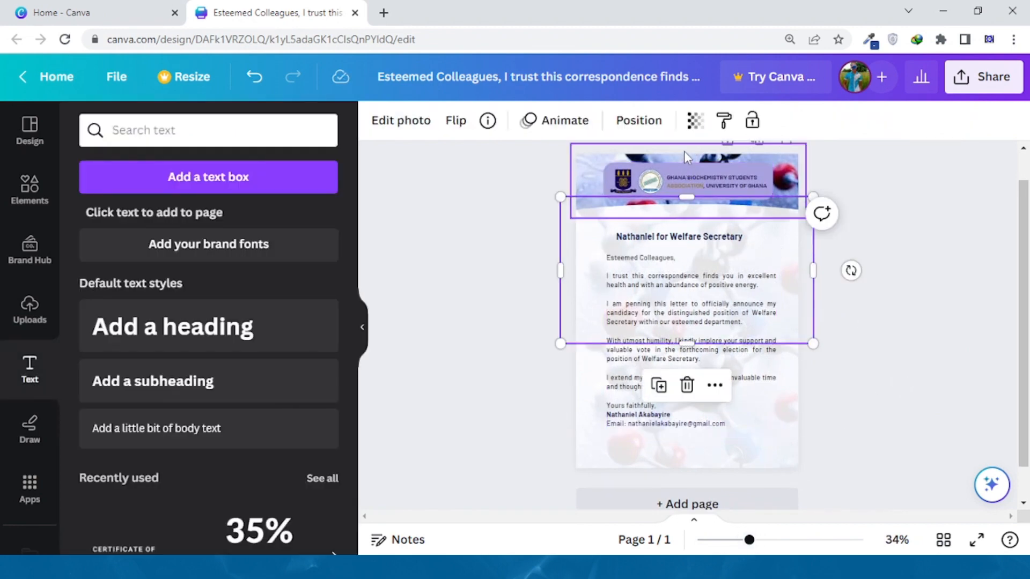
{"action": "left_click", "coordinate": [752, 120]}
{"action": "left_click", "coordinate": [608, 457]}
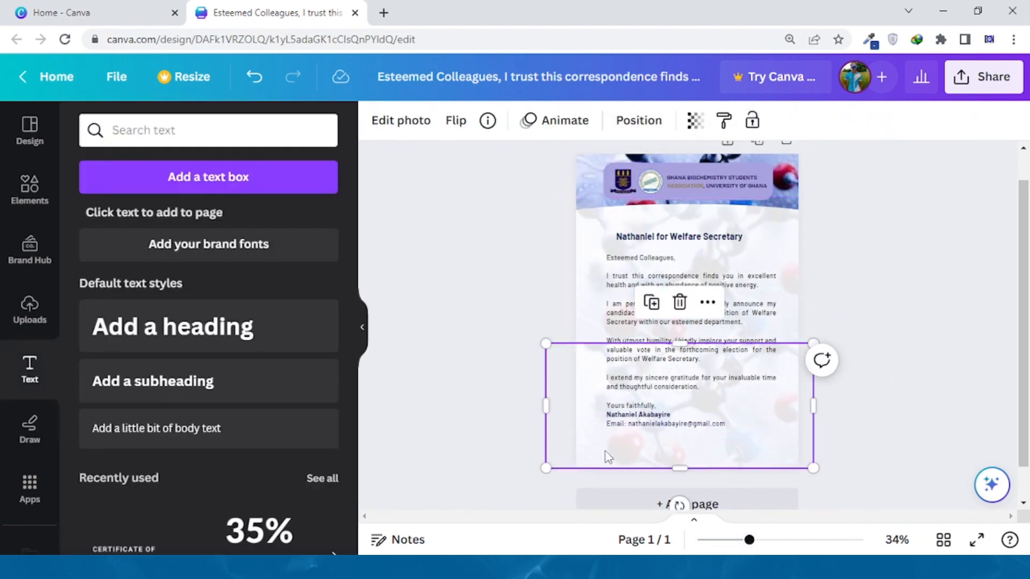
{"action": "left_click", "coordinate": [752, 120]}
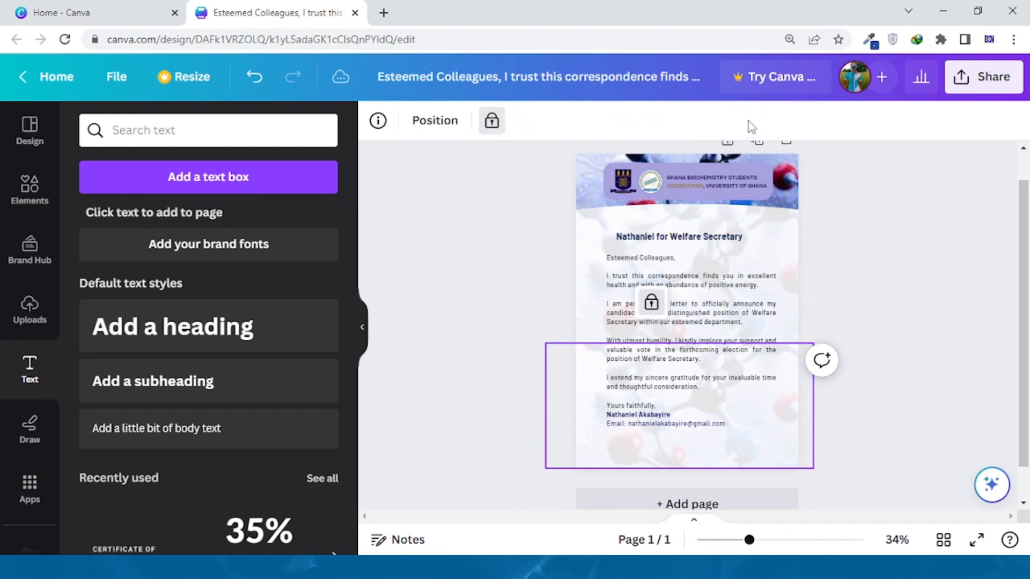
Lock the light purple banner shape in the header and deselect it
{"action": "left_click", "coordinate": [728, 198]}
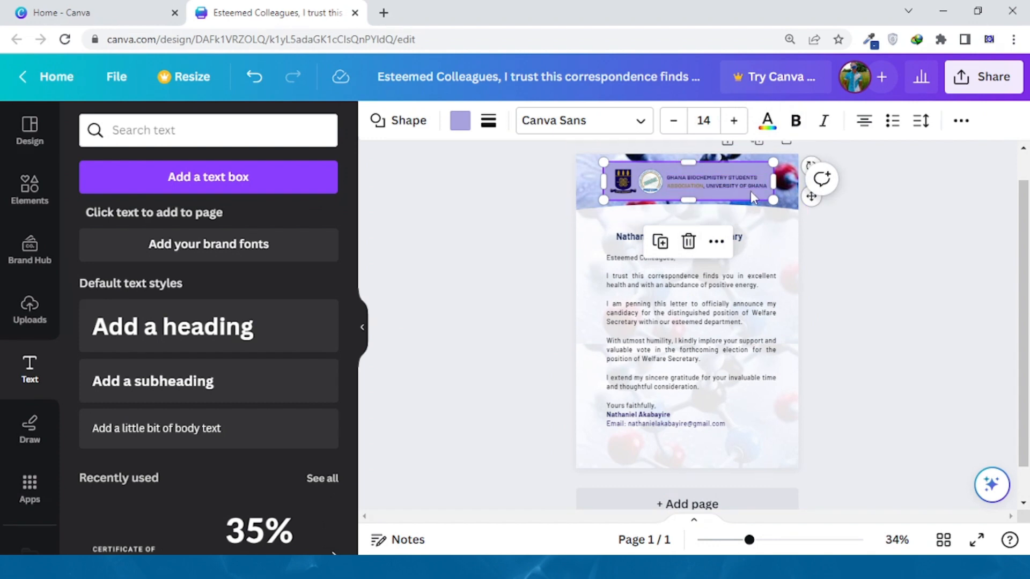
{"action": "left_click", "coordinate": [716, 241]}
{"action": "left_click", "coordinate": [738, 497]}
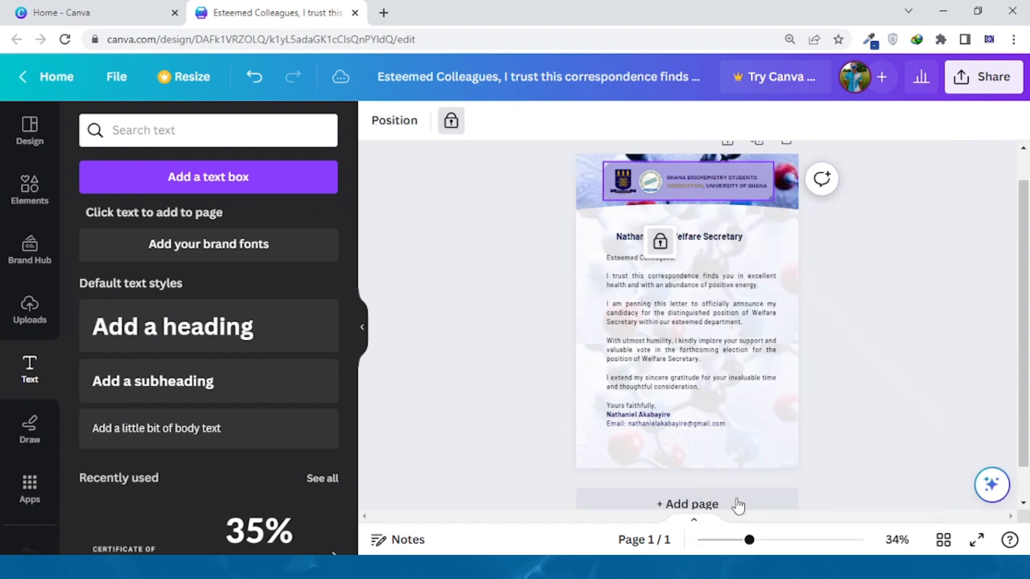
{"action": "left_click", "coordinate": [867, 272]}
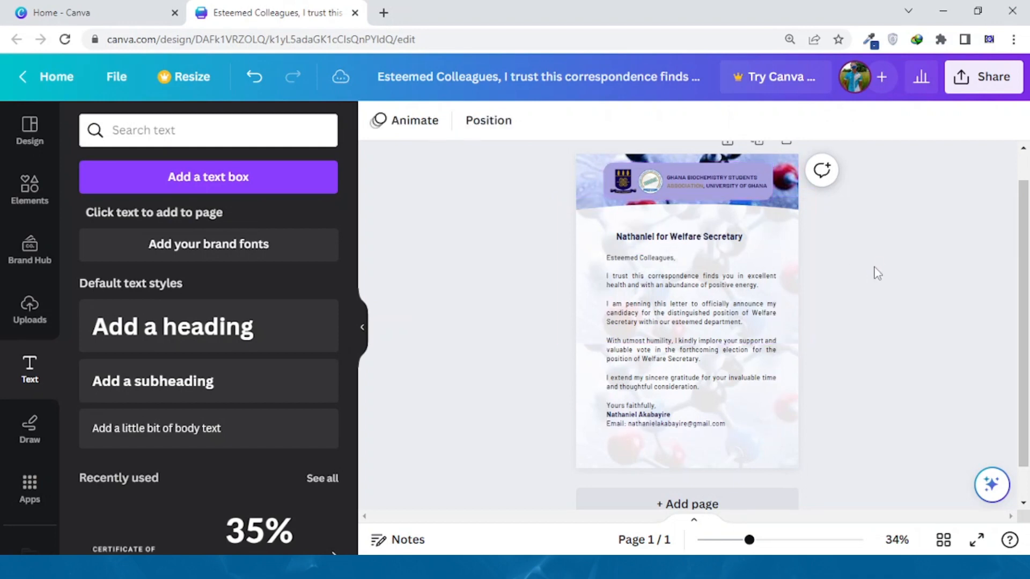
Recolour the words "Welfare Secretary" in the letter's candidacy-announcement paragraph dark indigo and make them bold
{"action": "left_click_drag", "start_coordinate": [1025, 289], "coordinate": [1025, 274]}
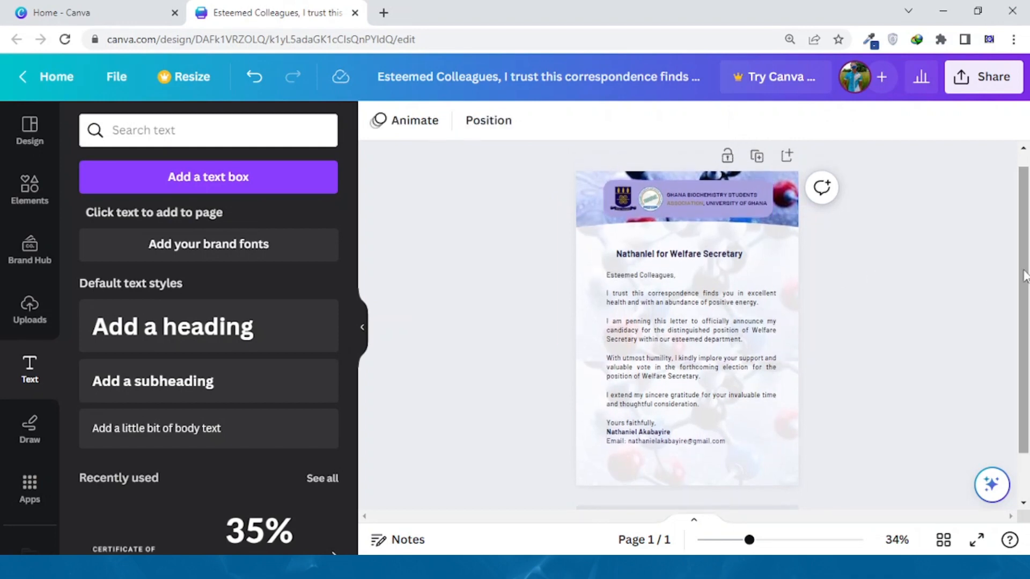
{"action": "left_click_drag", "start_coordinate": [754, 543], "coordinate": [756, 543]}
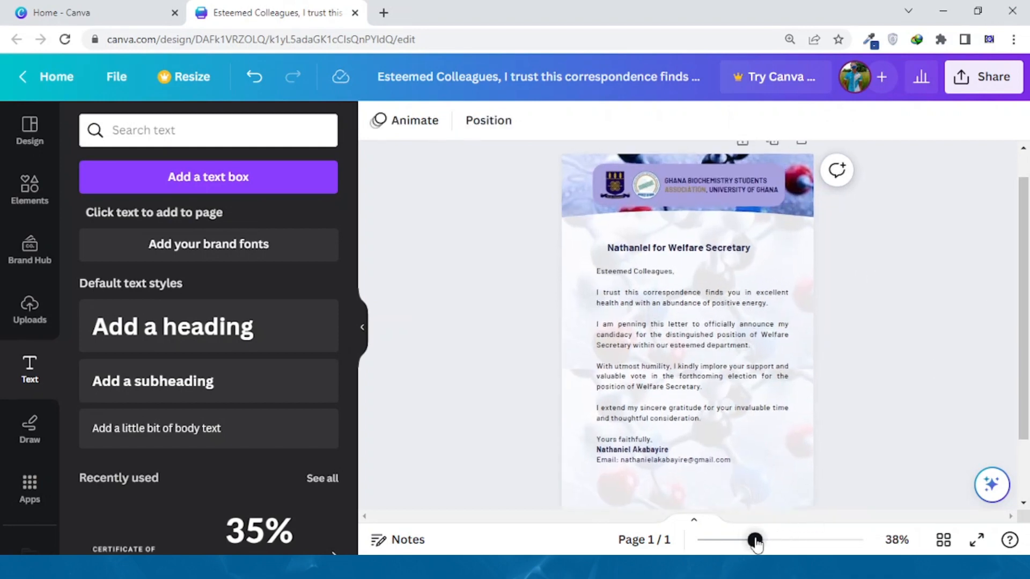
{"action": "left_click_drag", "start_coordinate": [1026, 330], "coordinate": [1028, 343]}
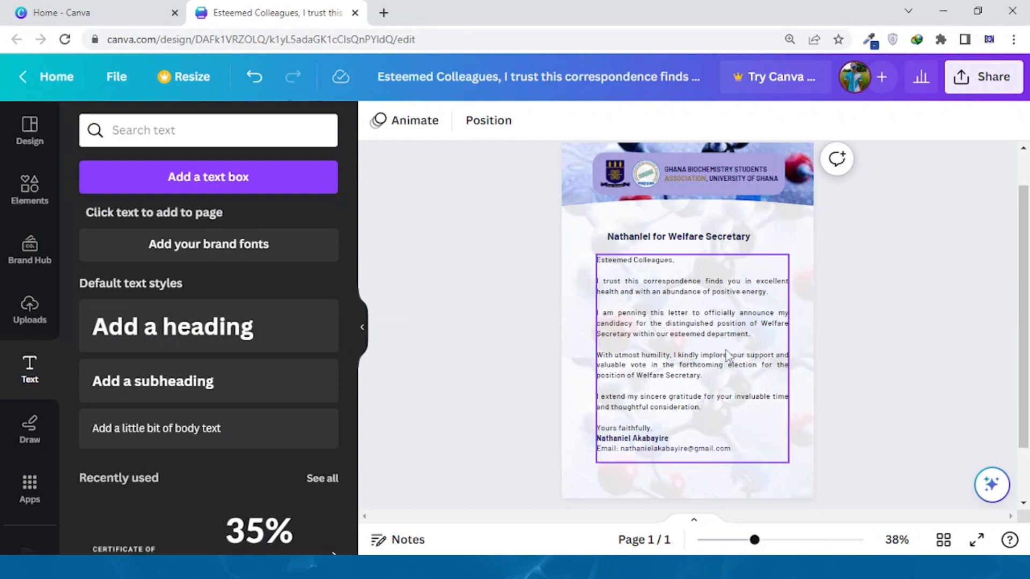
{"action": "left_click", "coordinate": [647, 334]}
{"action": "left_click", "coordinate": [717, 324]}
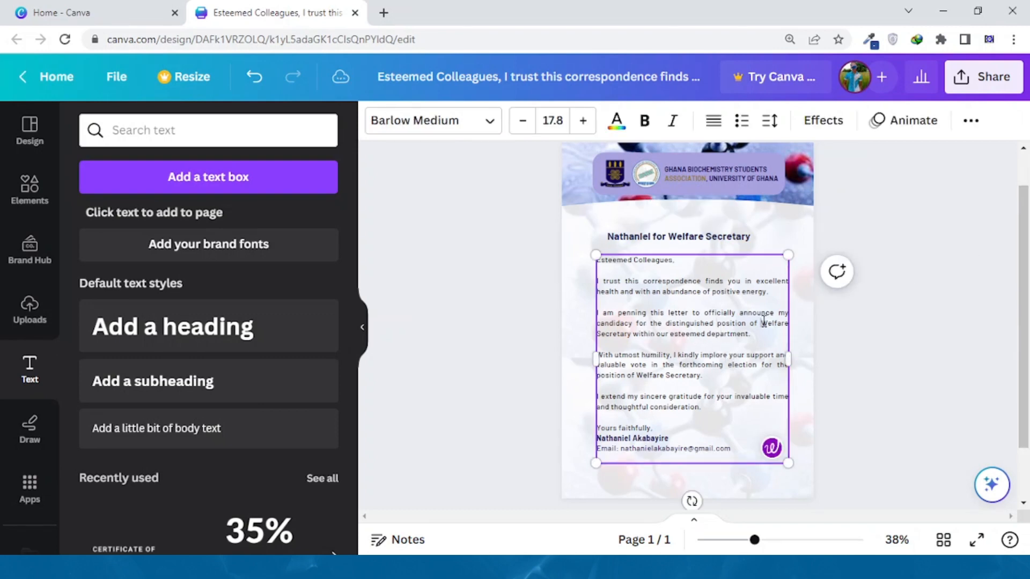
{"action": "left_click_drag", "start_coordinate": [764, 321], "coordinate": [630, 337]}
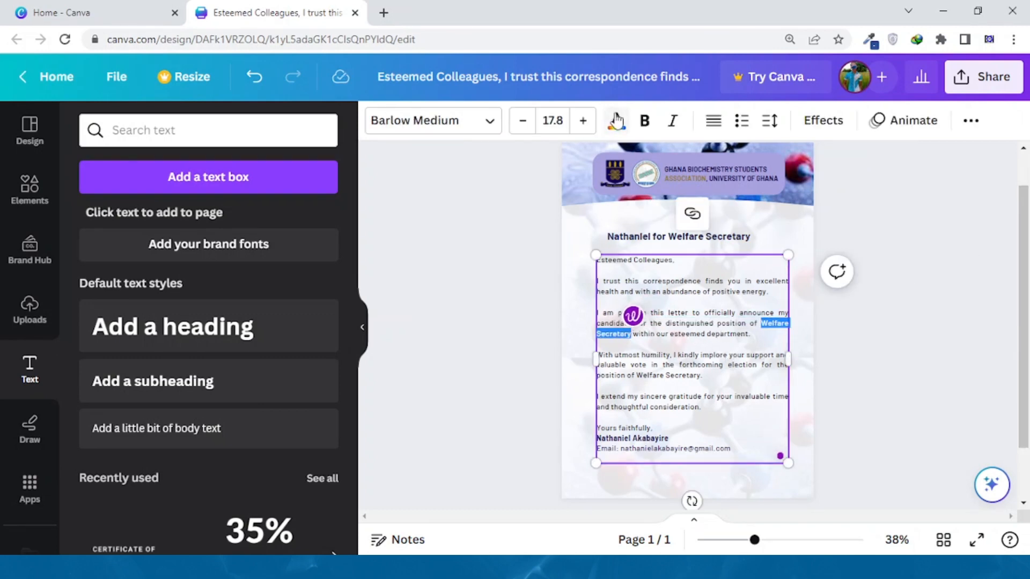
{"action": "left_click", "coordinate": [617, 120]}
{"action": "left_click", "coordinate": [186, 221]}
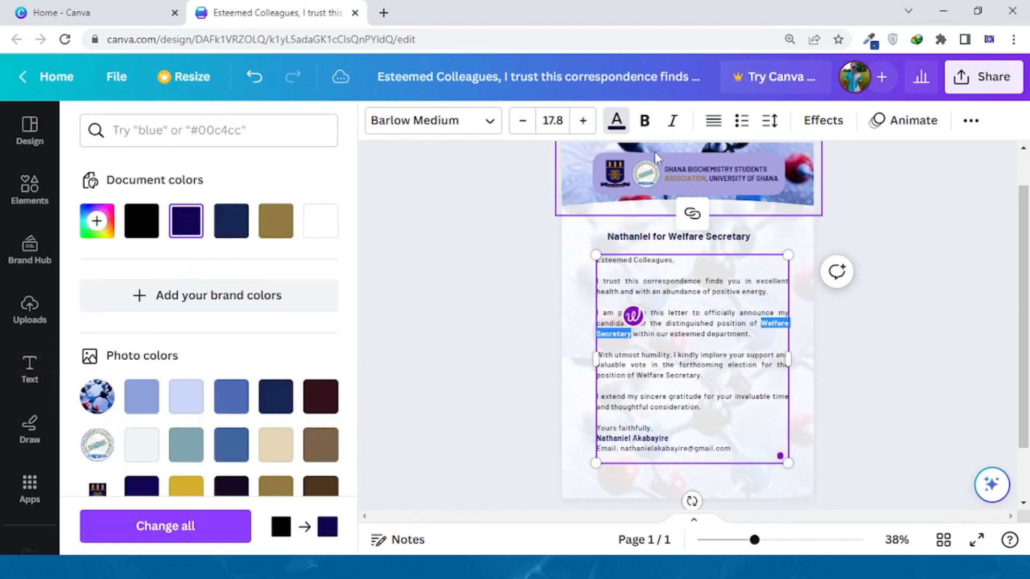
{"action": "left_click", "coordinate": [645, 120]}
{"action": "left_click", "coordinate": [648, 365]}
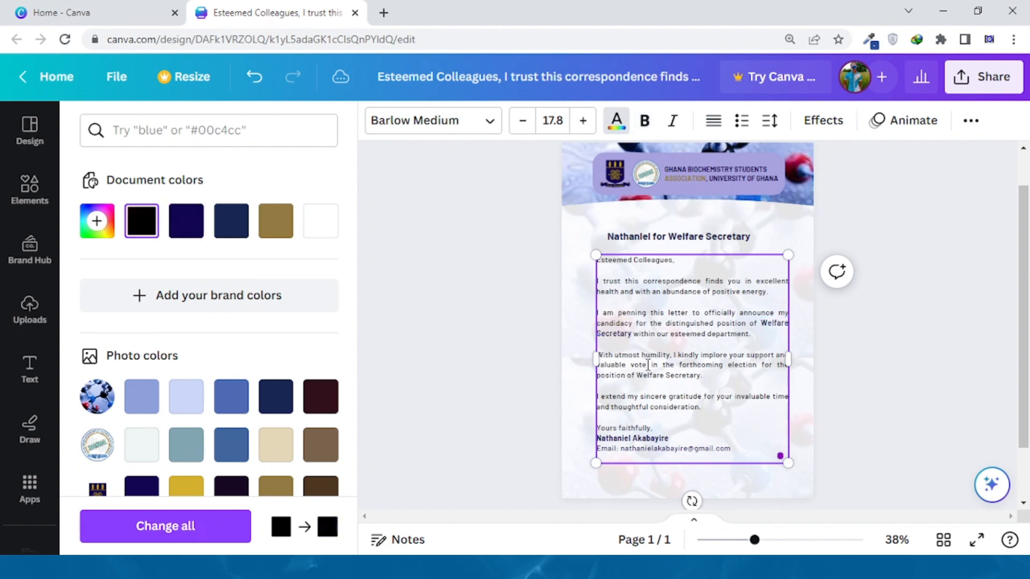
Move the candidacy heading slightly right to centre it above the letter text, and deselect it
{"action": "left_click", "coordinate": [654, 237]}
{"action": "left_click_drag", "start_coordinate": [654, 237], "coordinate": [668, 237]}
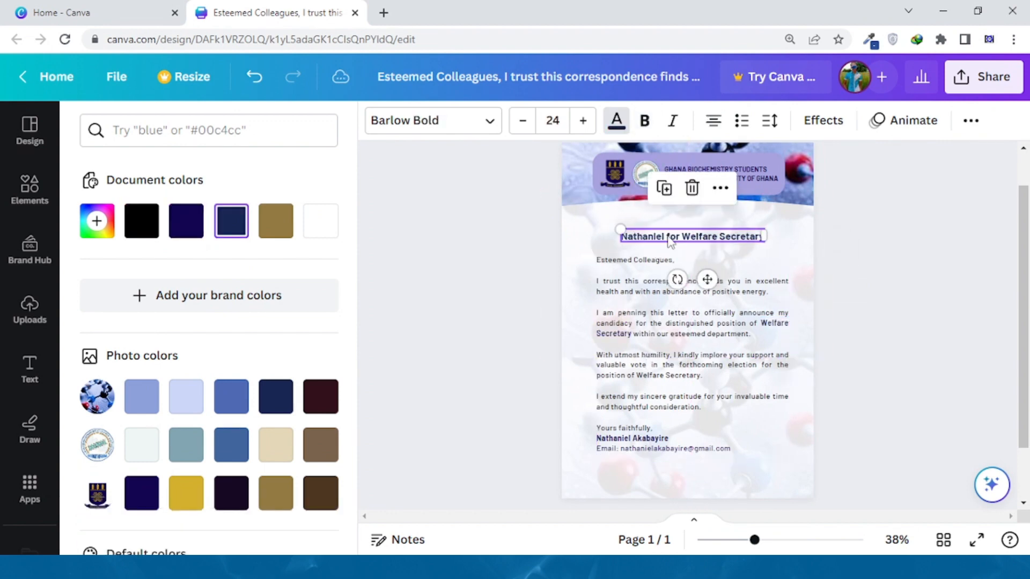
{"action": "left_click", "coordinate": [520, 284]}
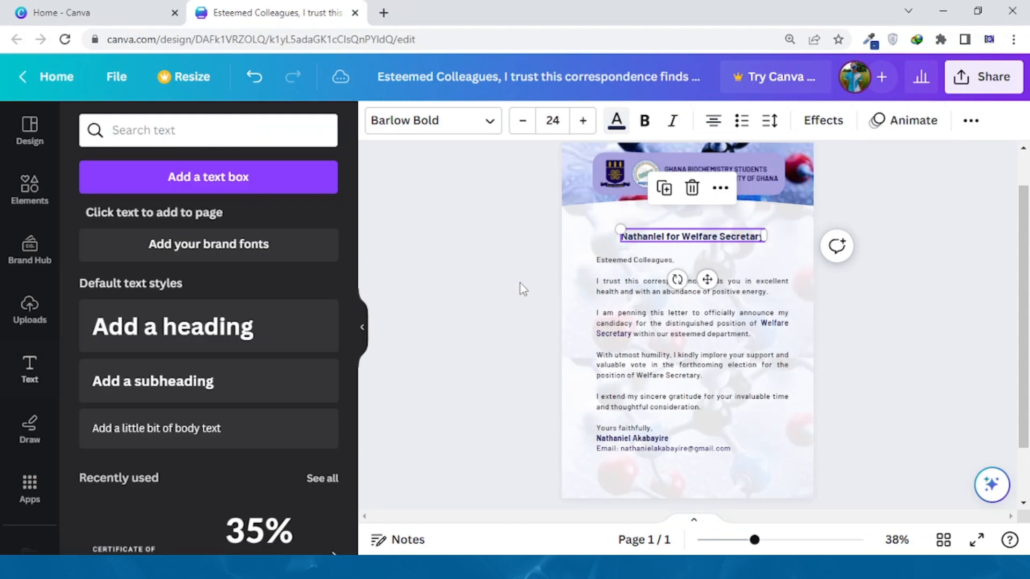
{"action": "left_click", "coordinate": [581, 310]}
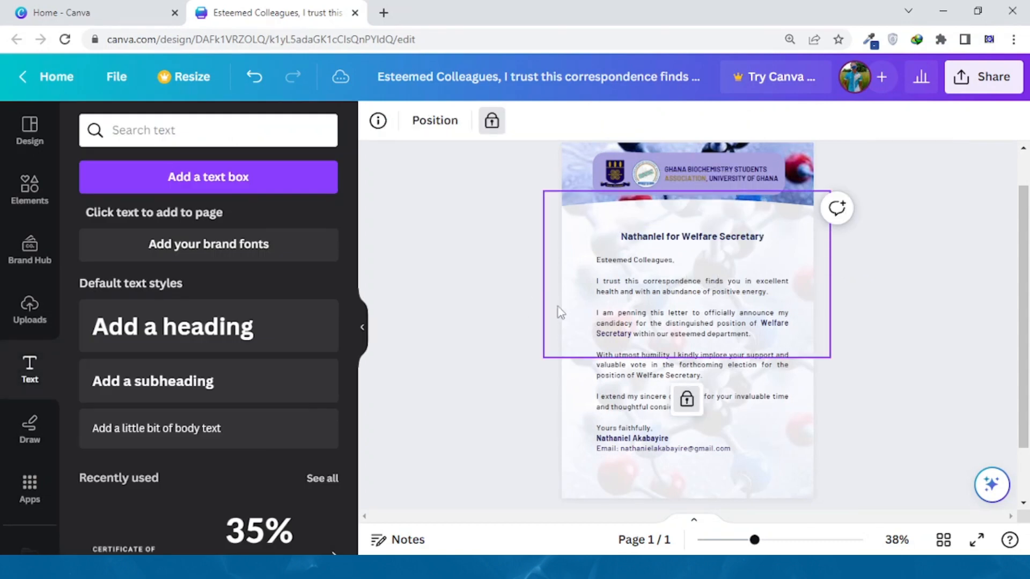
{"action": "left_click", "coordinate": [485, 439]}
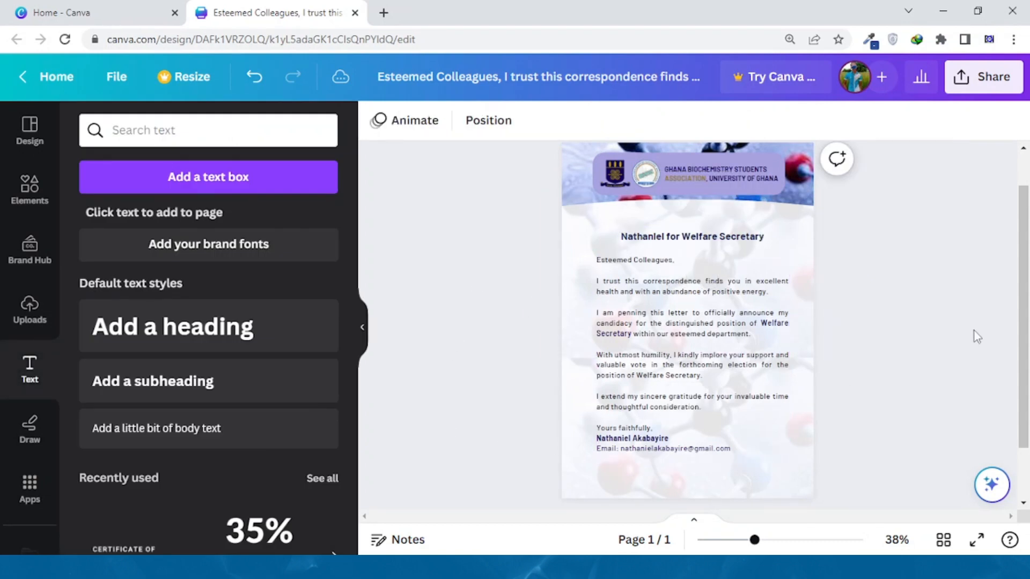
{"action": "left_click_drag", "start_coordinate": [1024, 349], "coordinate": [1028, 346]}
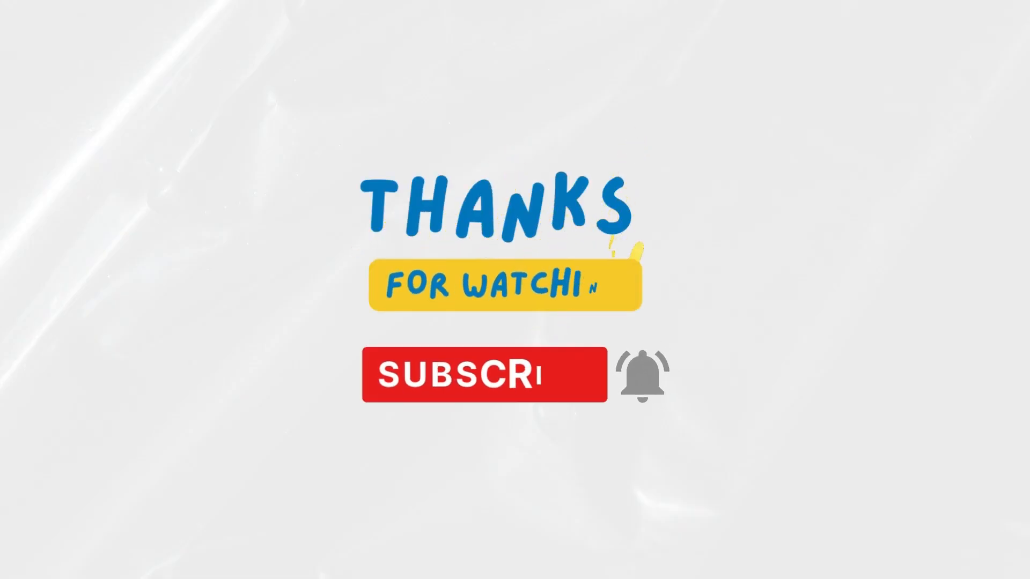